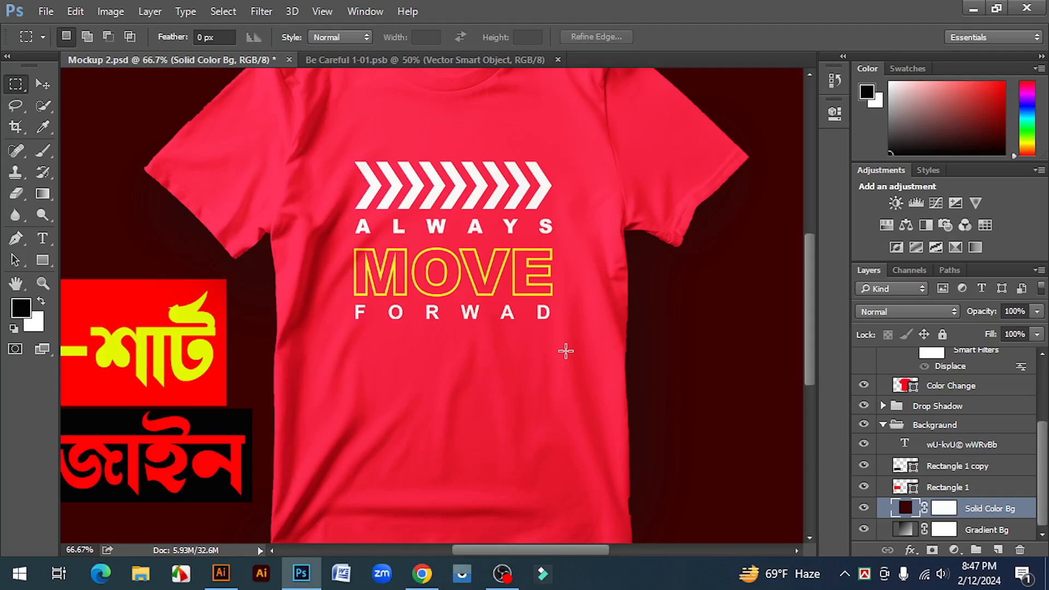
Examine the chevron and ALWAYS MOVE FORWAD print on the red T-shirt mockup.
scroll(566, 352, "up", 3)
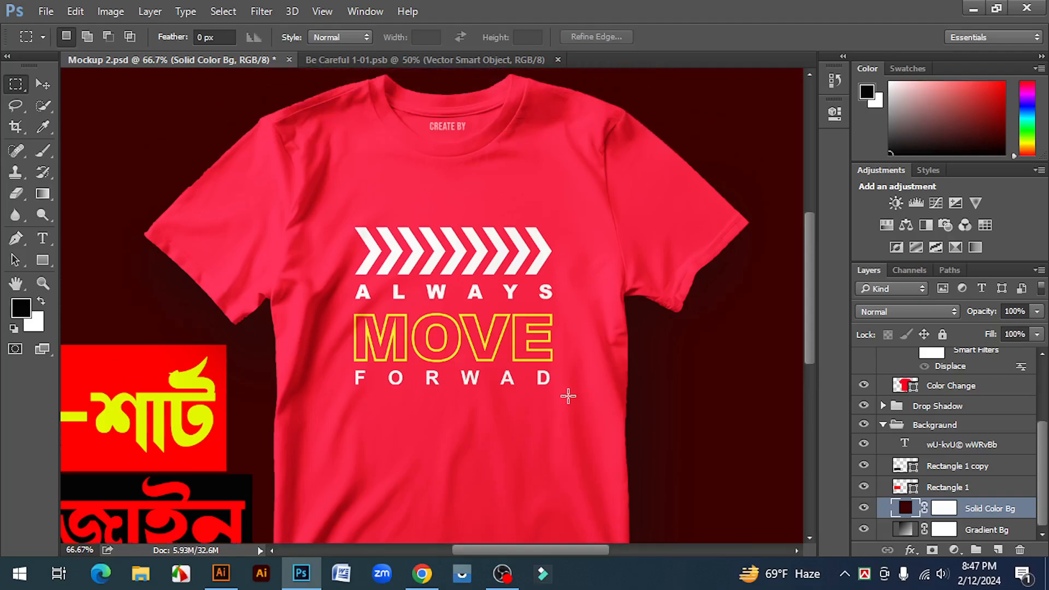
scroll(568, 397, "down", 1)
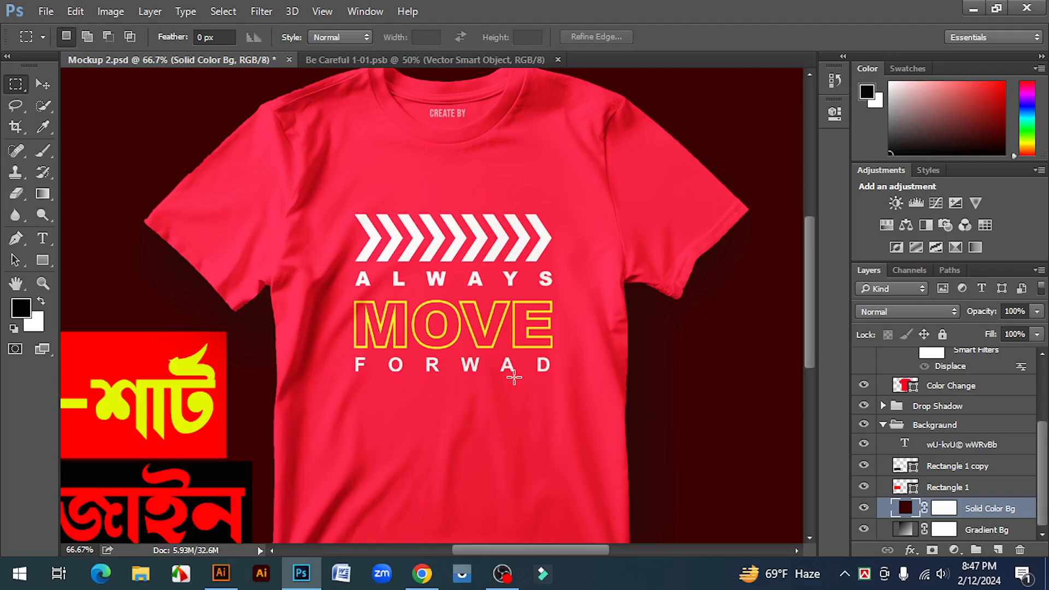
scroll(514, 376, "down", 2)
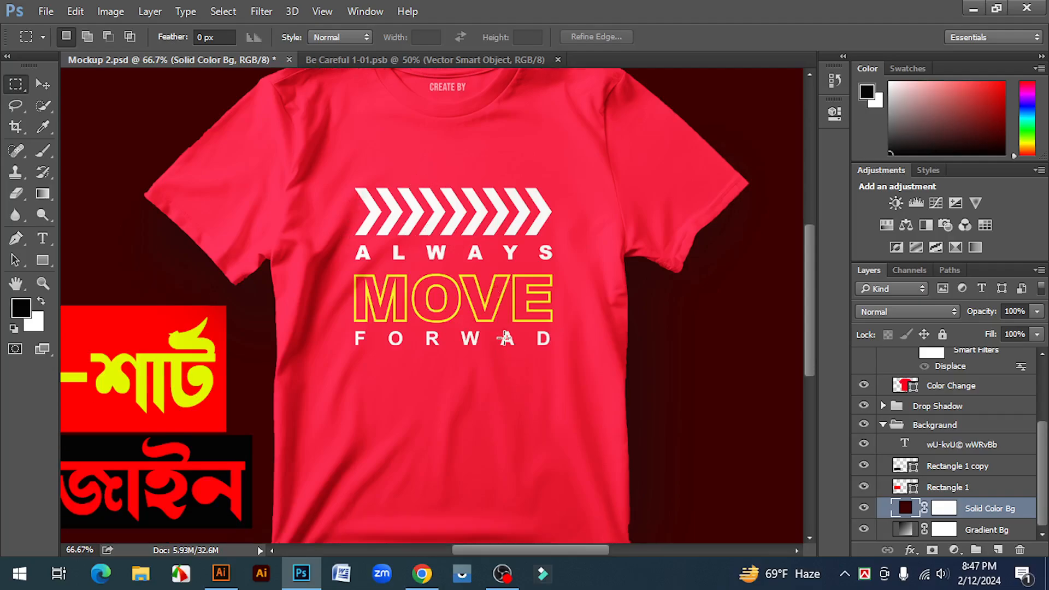
scroll(506, 337, "down", 1)
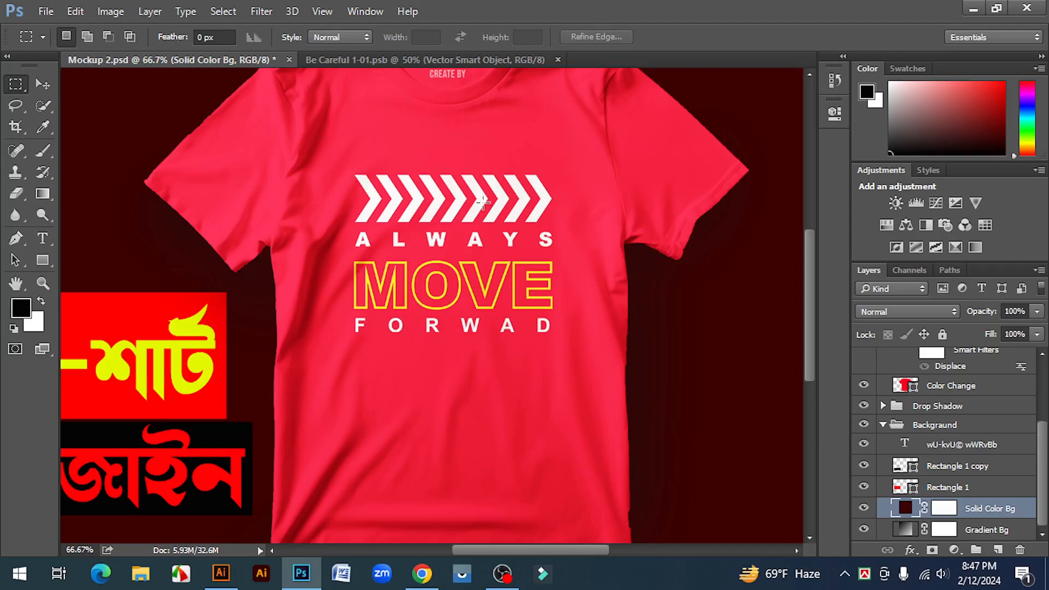
scroll(522, 440, "up", 1)
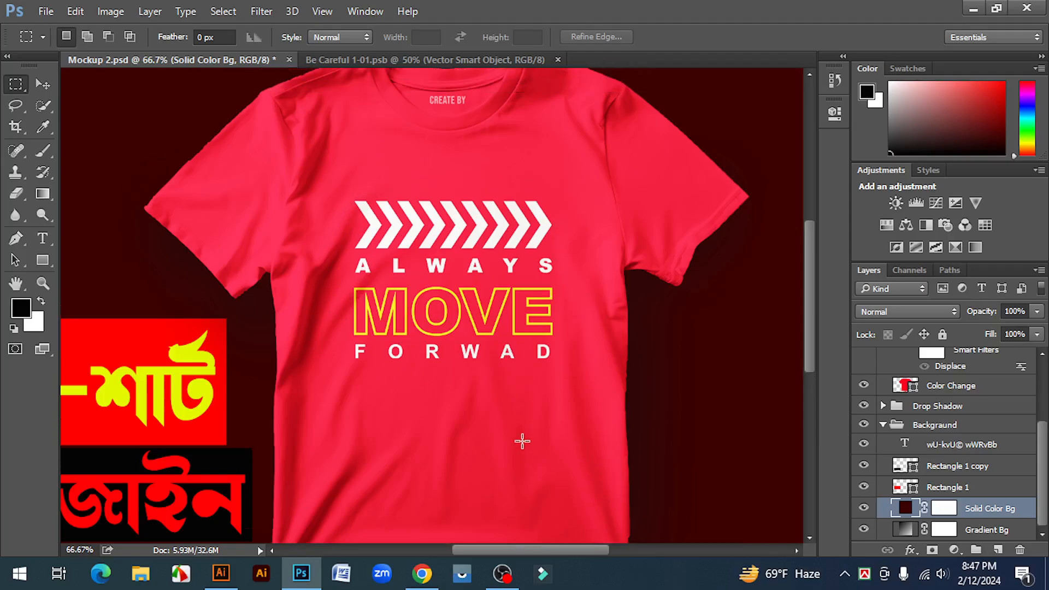
scroll(522, 441, "up", 1)
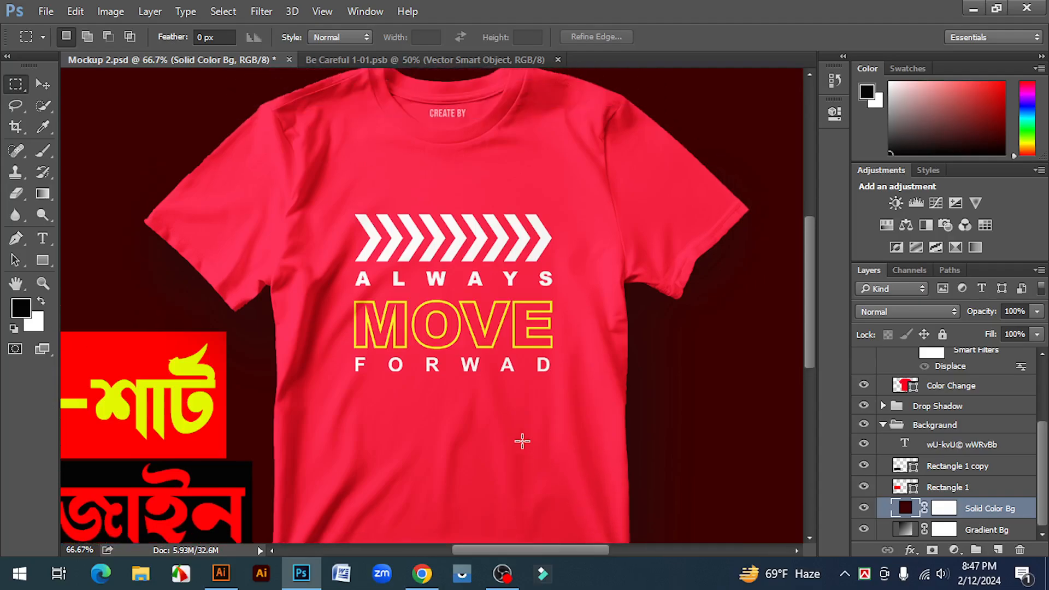
scroll(522, 441, "up", 1)
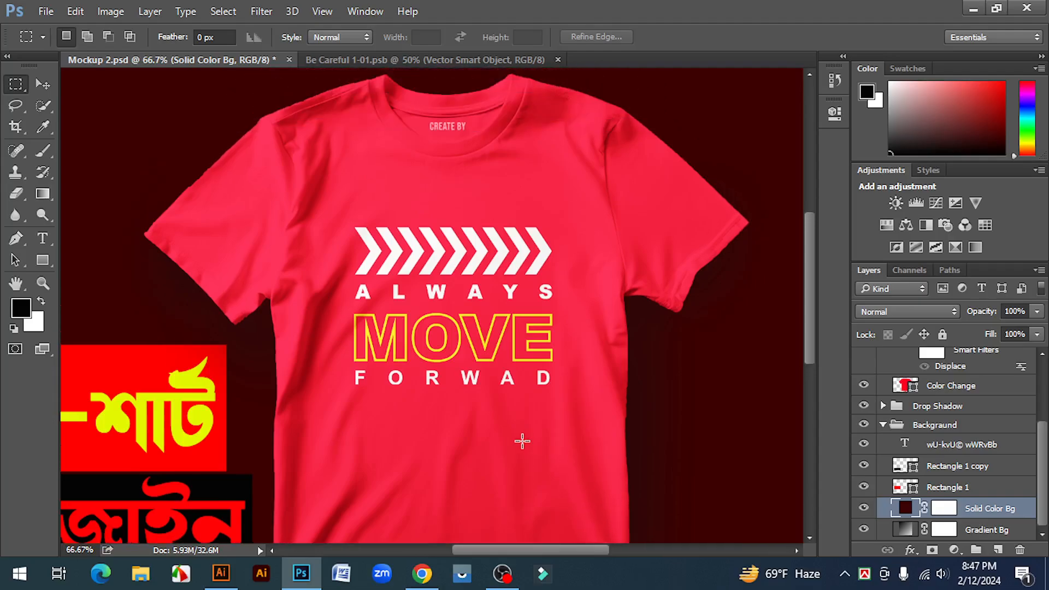
scroll(521, 440, "down", 1)
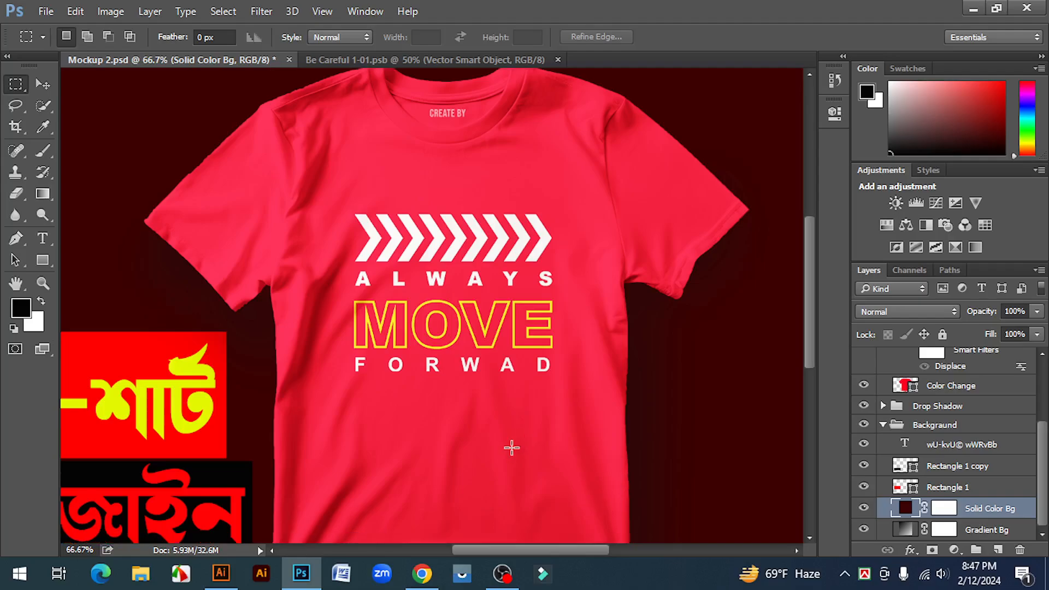
Switch to Illustrator and compare the source artwork with the T-shirt mockup in Photoshop.
left_click(221, 573)
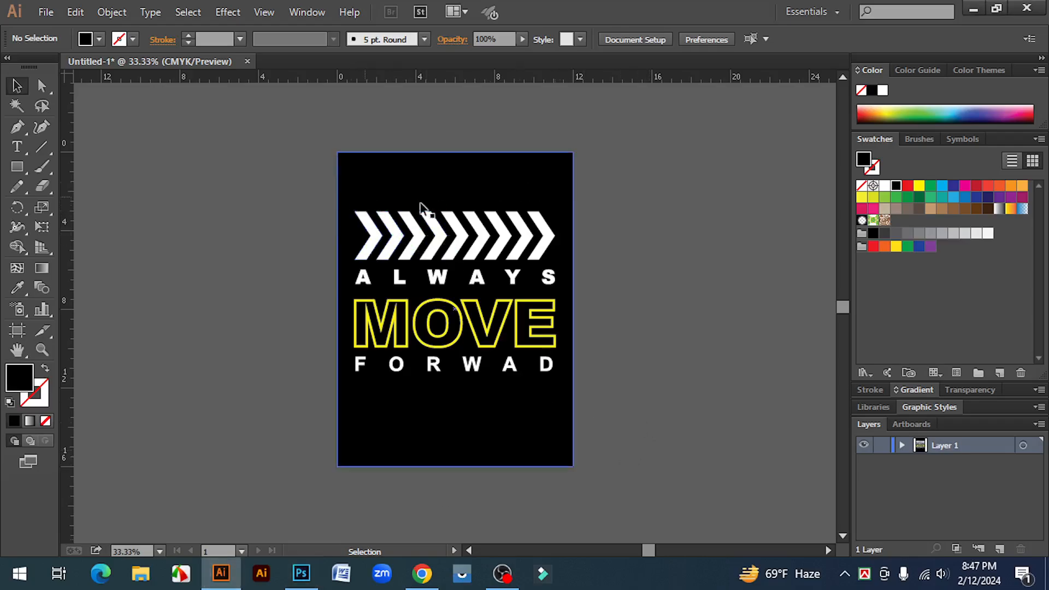
left_click_drag(327, 169, 589, 474)
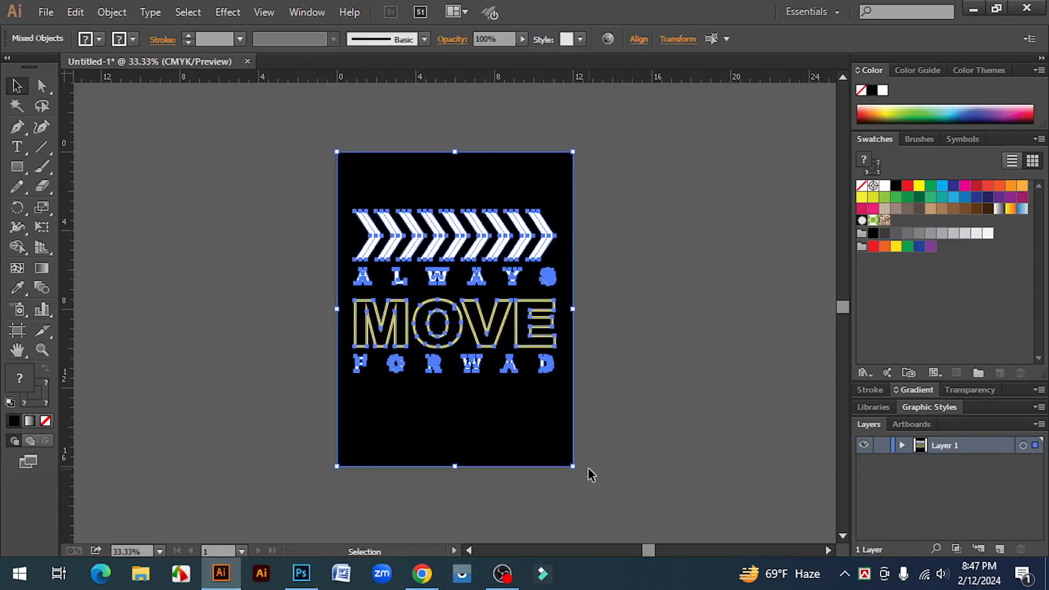
left_click(587, 467)
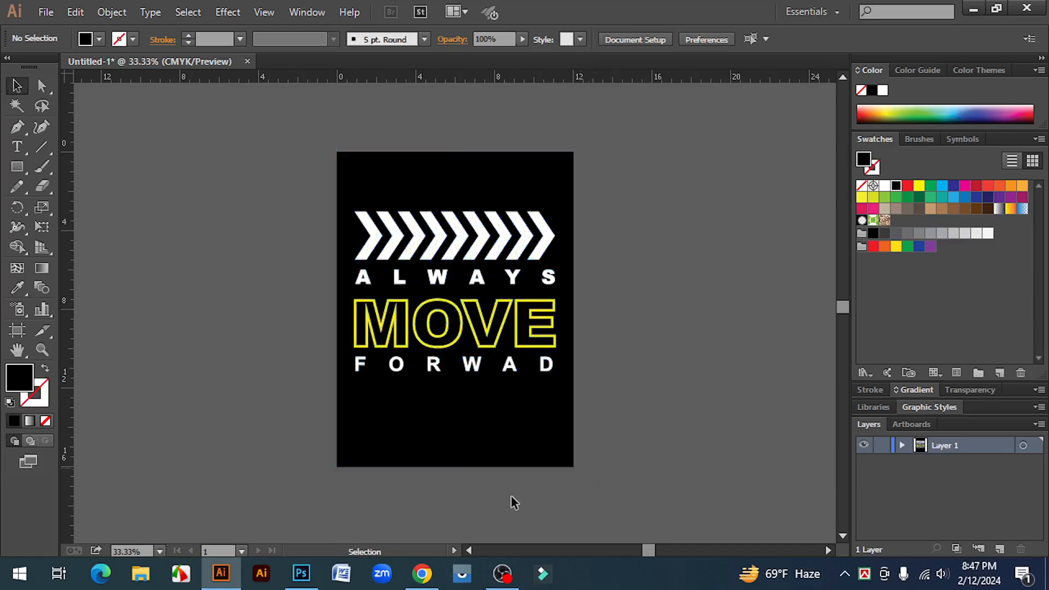
left_click(301, 573)
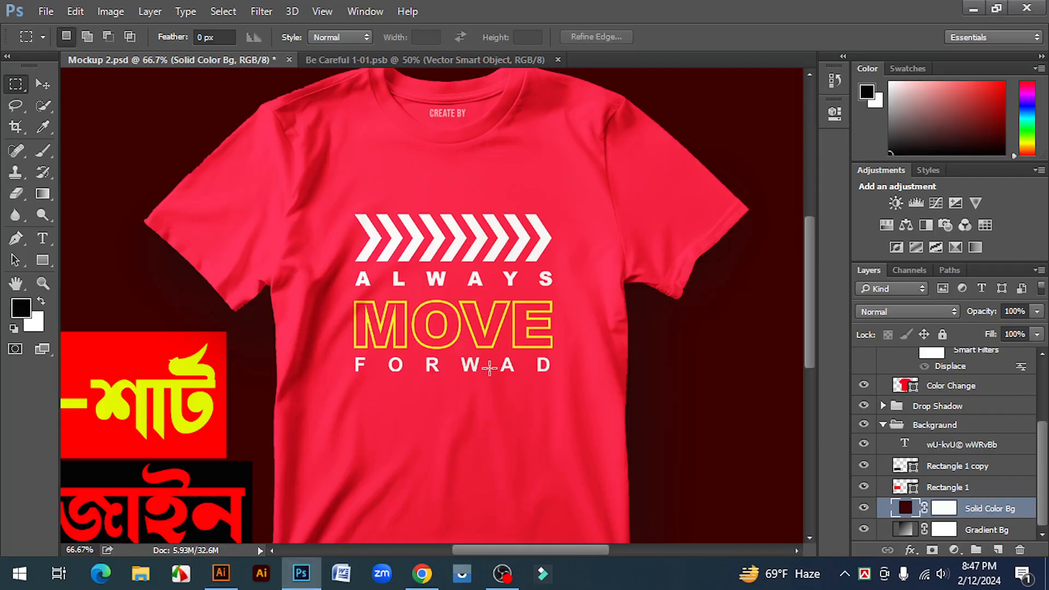
scroll(492, 367, "down", 1)
left_click(220, 573)
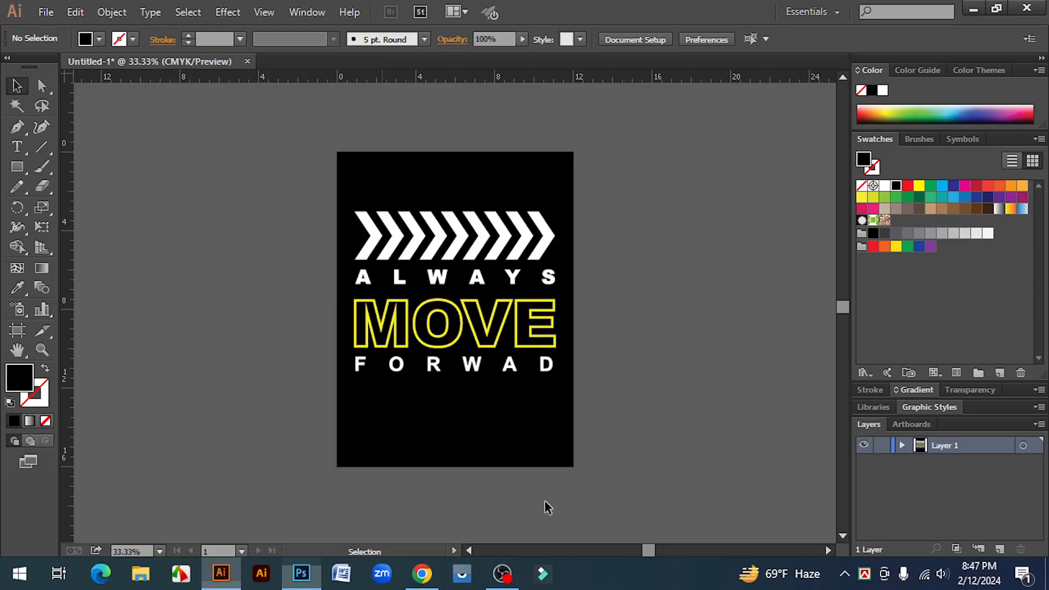
Draw a black rectangle 12 in wide and 16 in high in the empty area beside the finished design.
left_click_drag(655, 423, 423, 392)
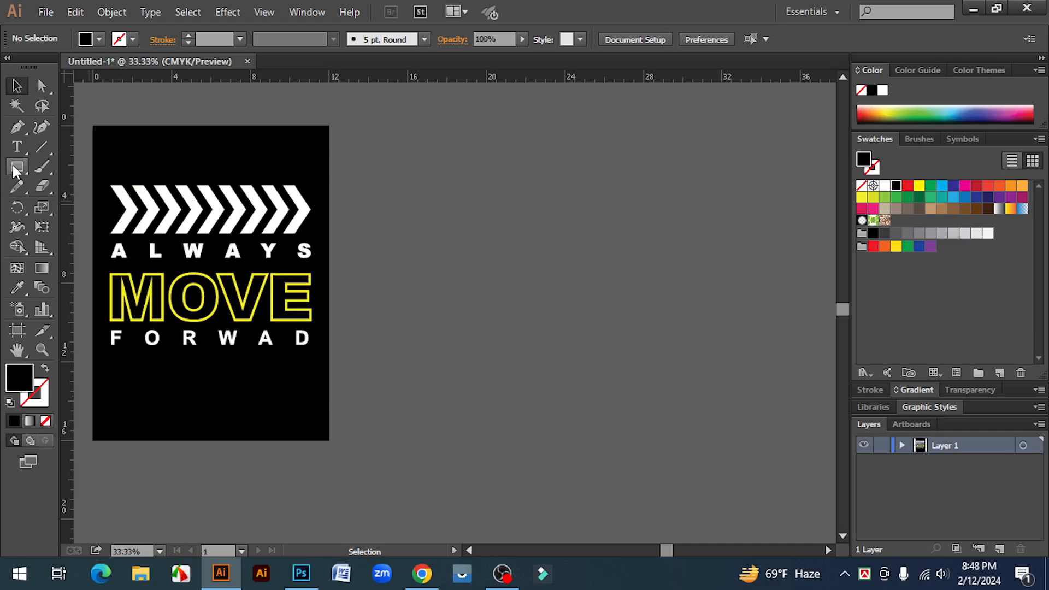
left_click_drag(17, 171, 88, 169)
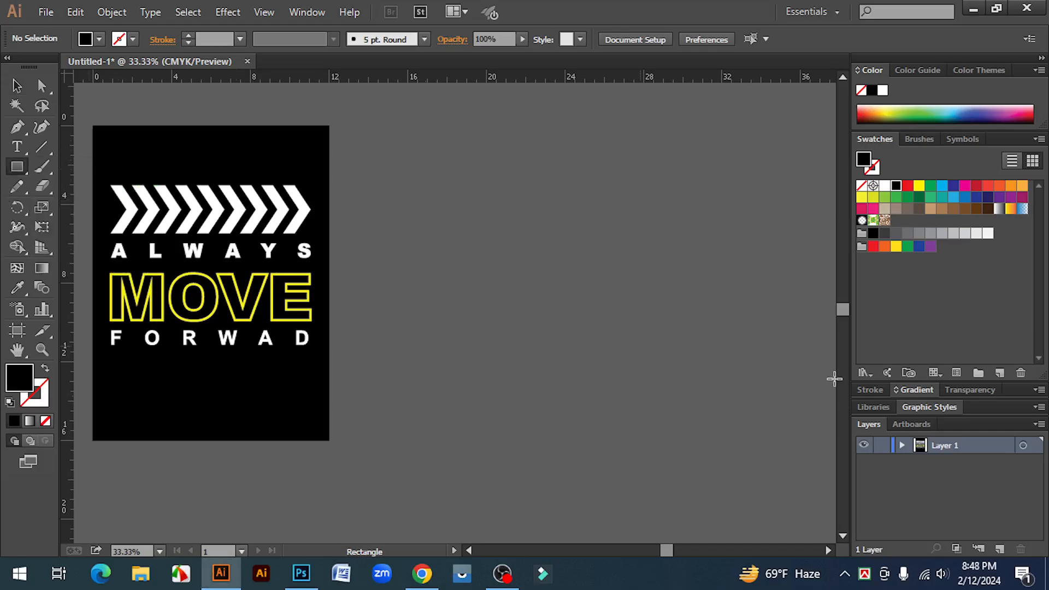
left_click(581, 273)
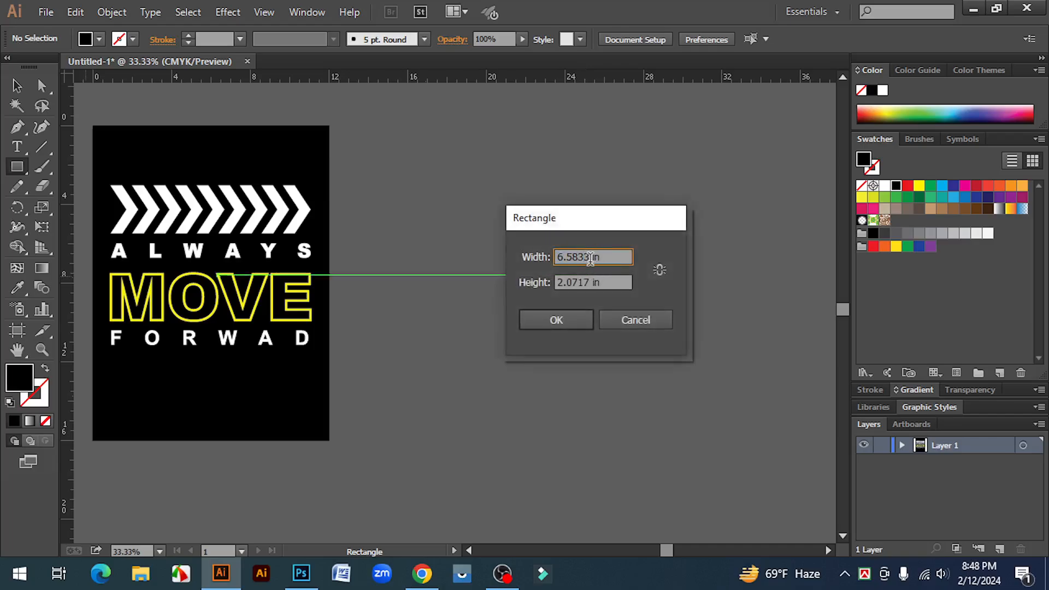
left_click_drag(590, 258, 544, 267)
type("12")
left_click_drag(592, 283, 540, 285)
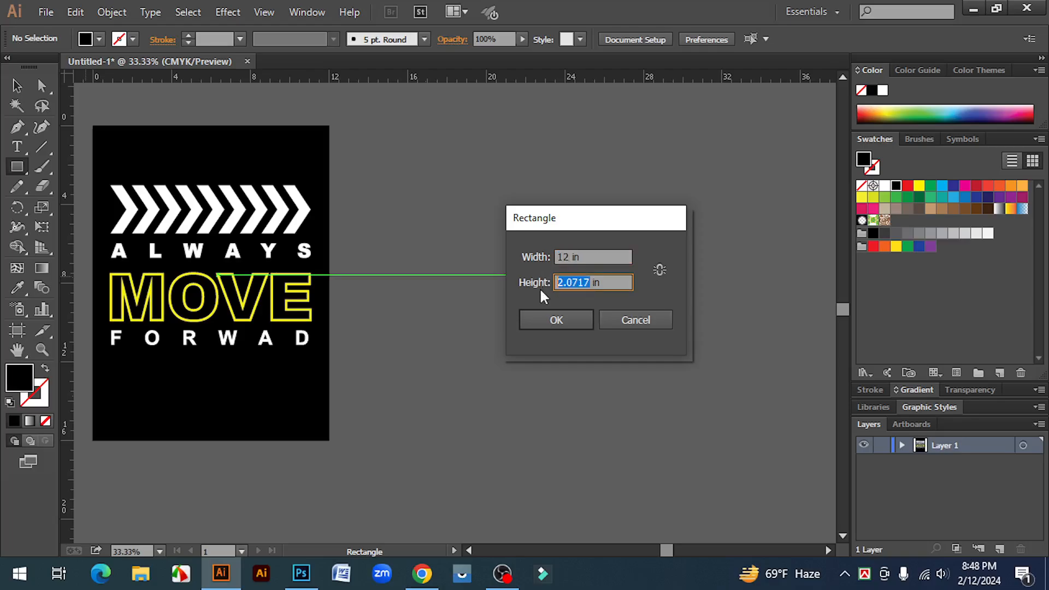
type("16")
left_click(558, 321)
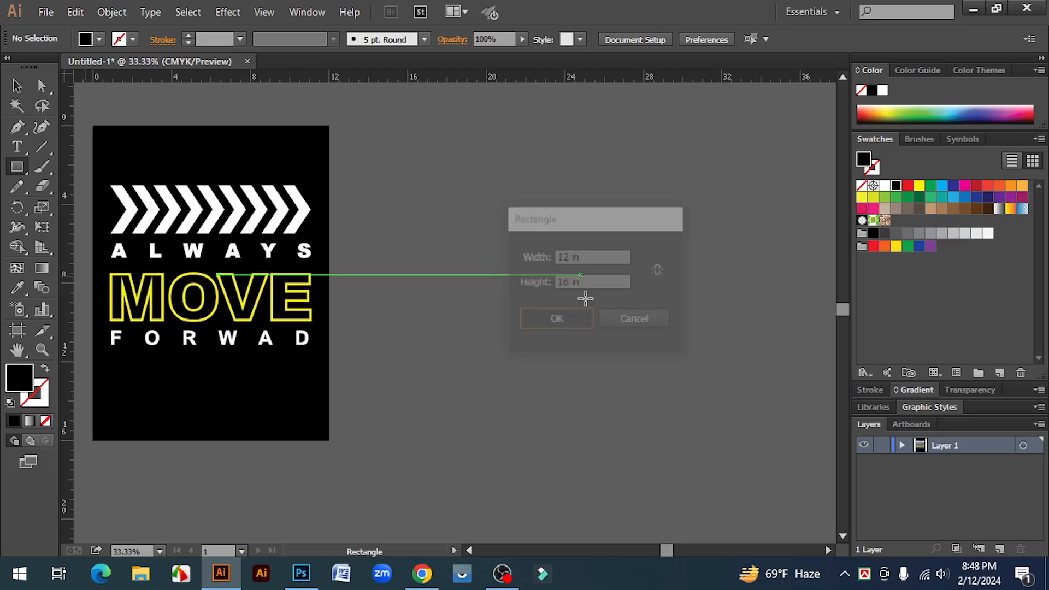
Move the new black rectangle up beside the finished design, roughly level with it.
left_click(17, 85)
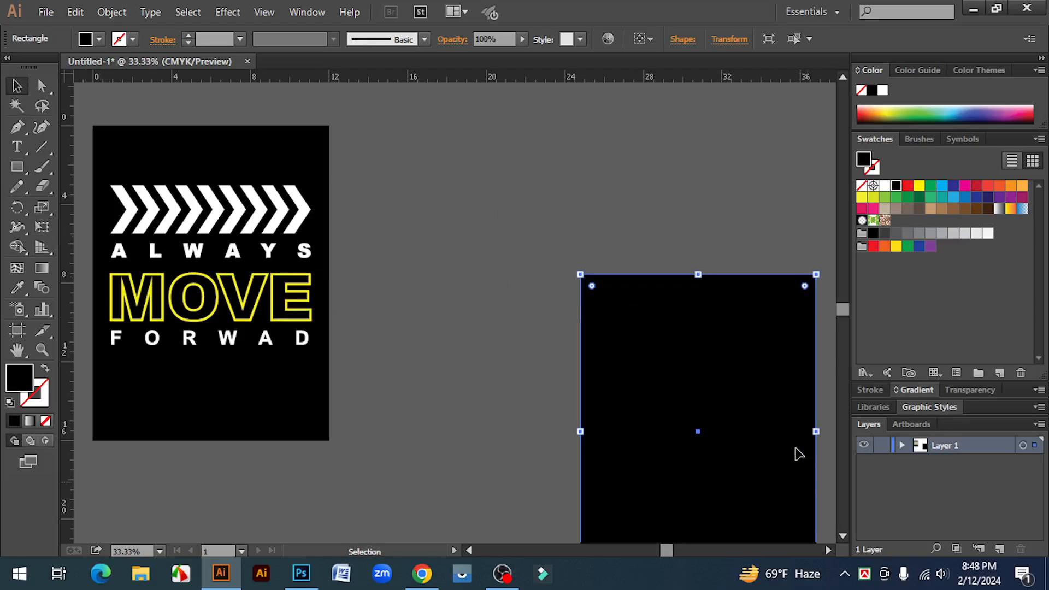
left_click_drag(792, 452, 662, 318)
left_click(767, 332)
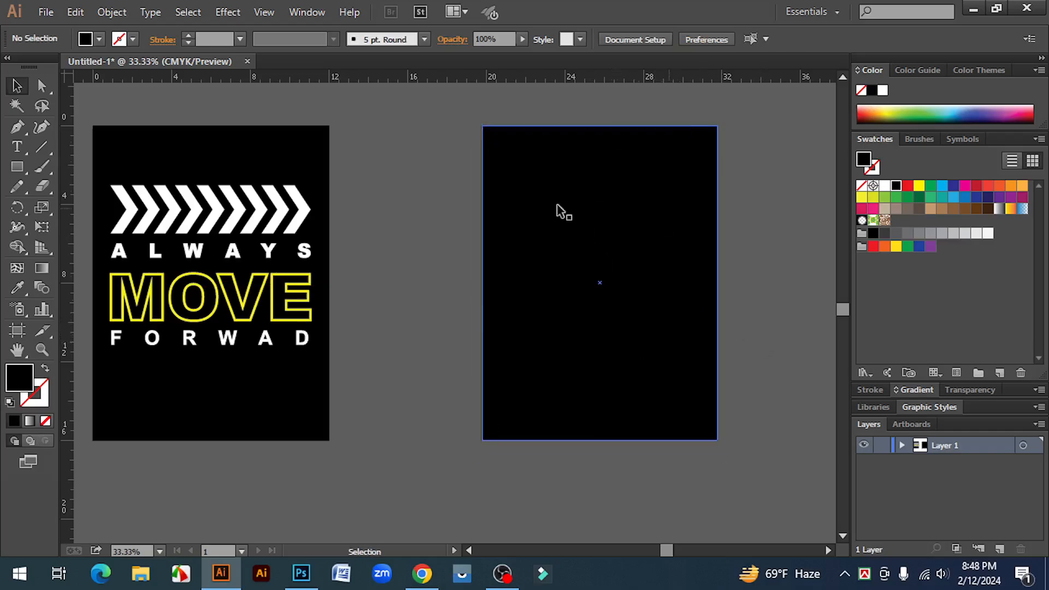
left_click_drag(646, 224, 646, 225)
left_click(761, 274)
left_click(640, 283)
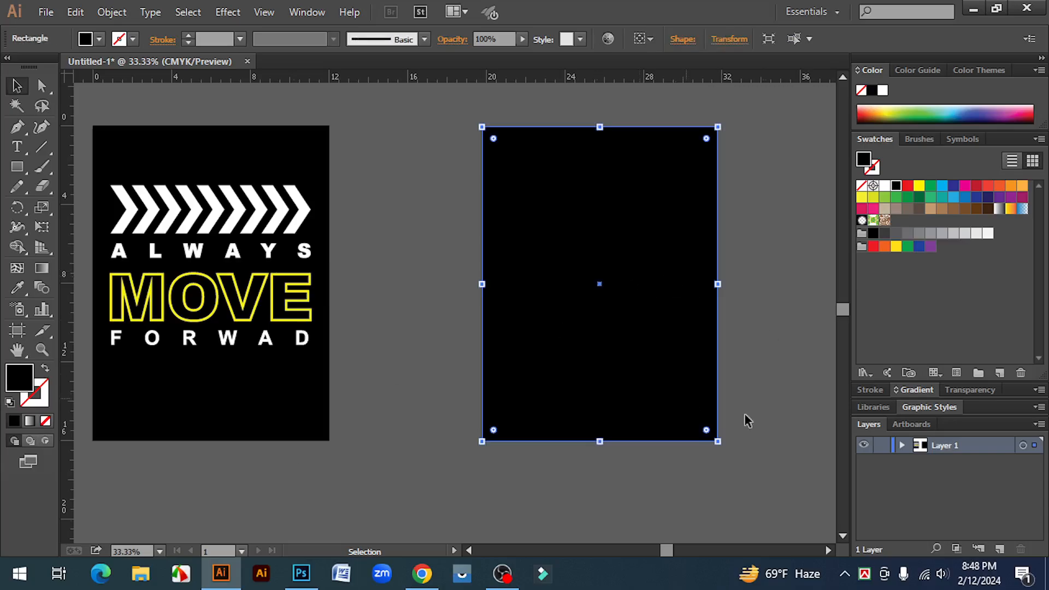
left_click(743, 285)
left_click(650, 308)
left_click(745, 288)
left_click(655, 305)
Adjust the black rectangle's position so its top edge lines up with the finished design.
left_click_drag(625, 204, 654, 212)
left_click_drag(619, 242, 624, 265)
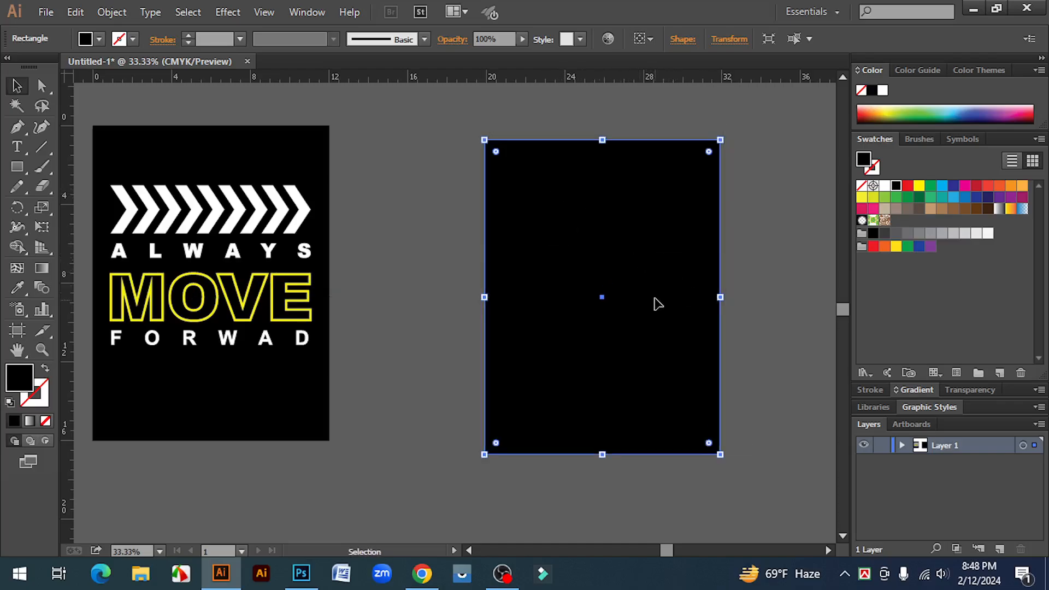
left_click_drag(678, 298, 680, 286)
left_click(771, 291)
left_click(702, 284)
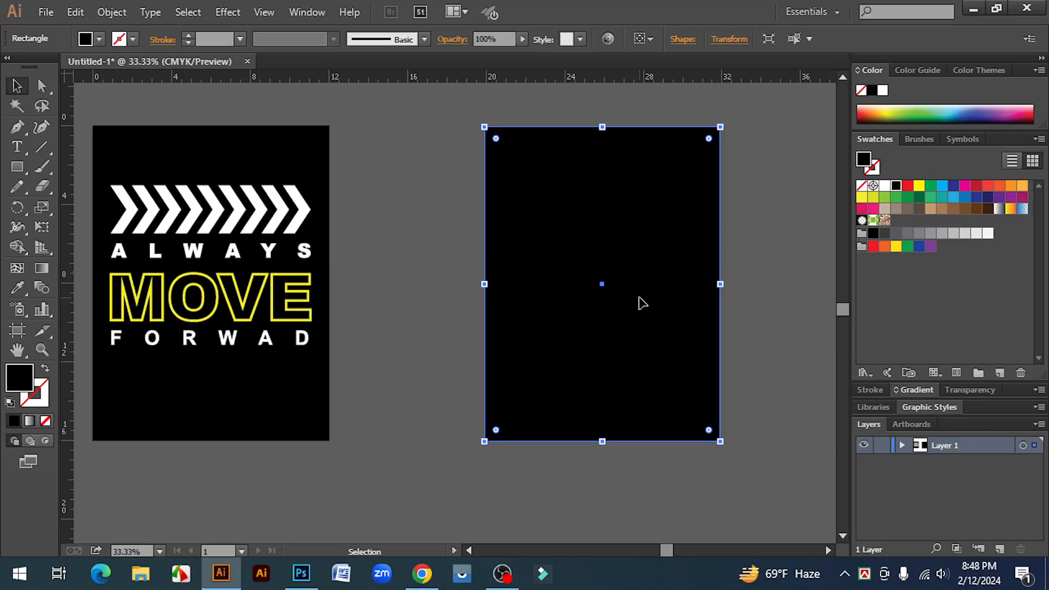
left_click(781, 351)
left_click(650, 354)
Place a vertical guide through the new rectangle's centre and lock the rectangle.
left_click_drag(68, 306, 602, 283)
left_click(672, 300)
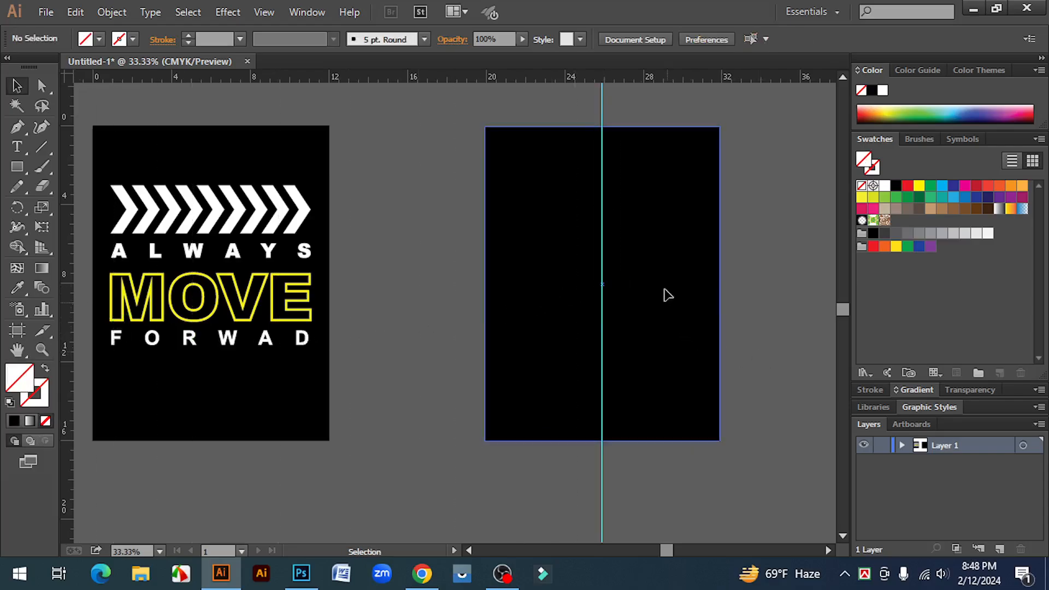
key("ctrl")
key("ctrl+2")
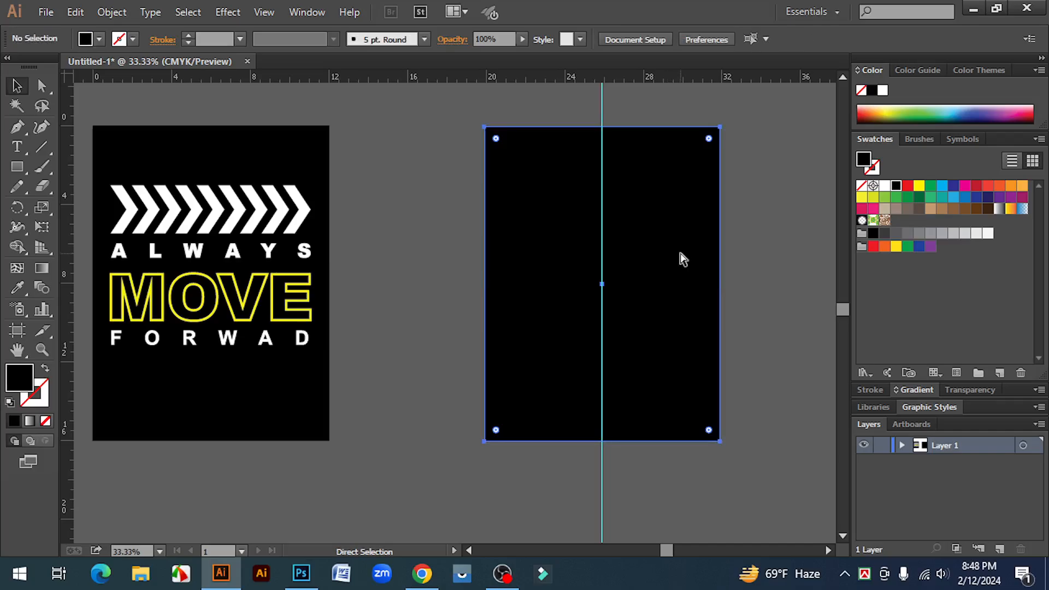
Draw a flat-topped hexagon with the Polygon tool, centred on the guide in the middle of the new rectangle.
scroll(723, 287, "down", 1)
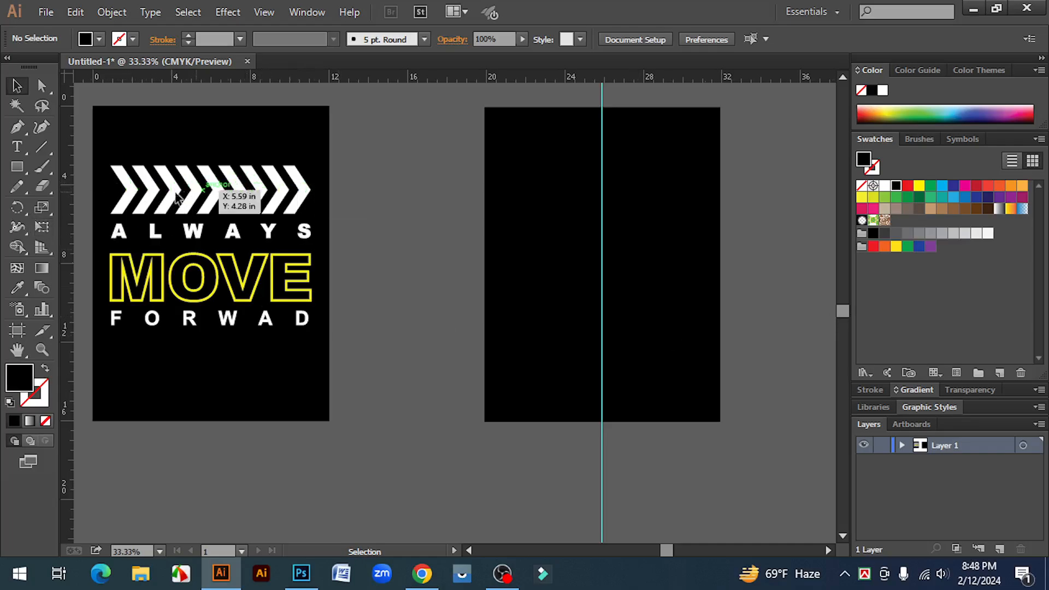
left_click_drag(17, 167, 91, 230)
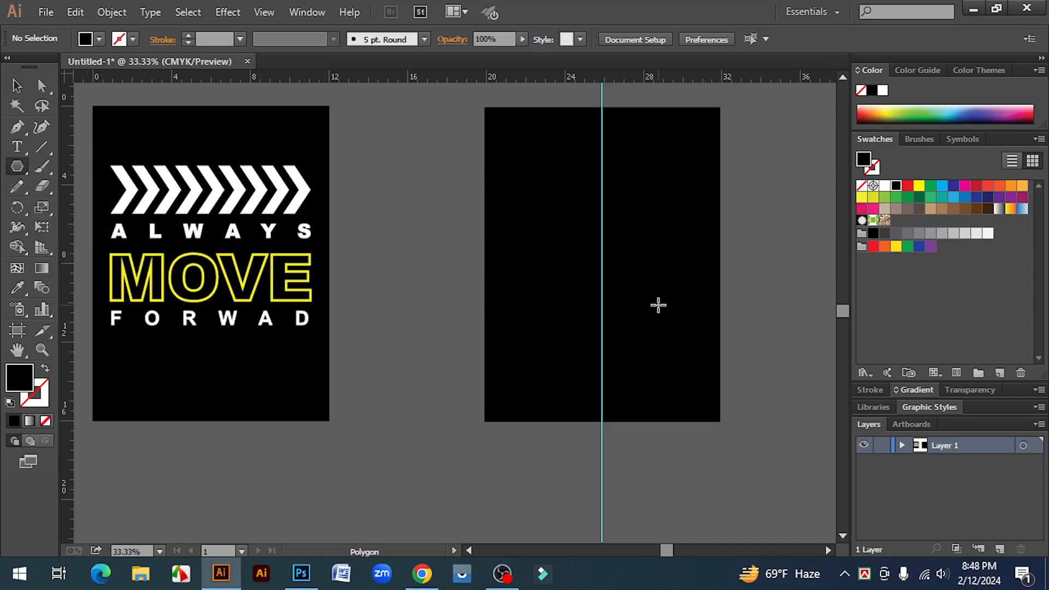
left_click_drag(600, 271, 616, 307)
key("v")
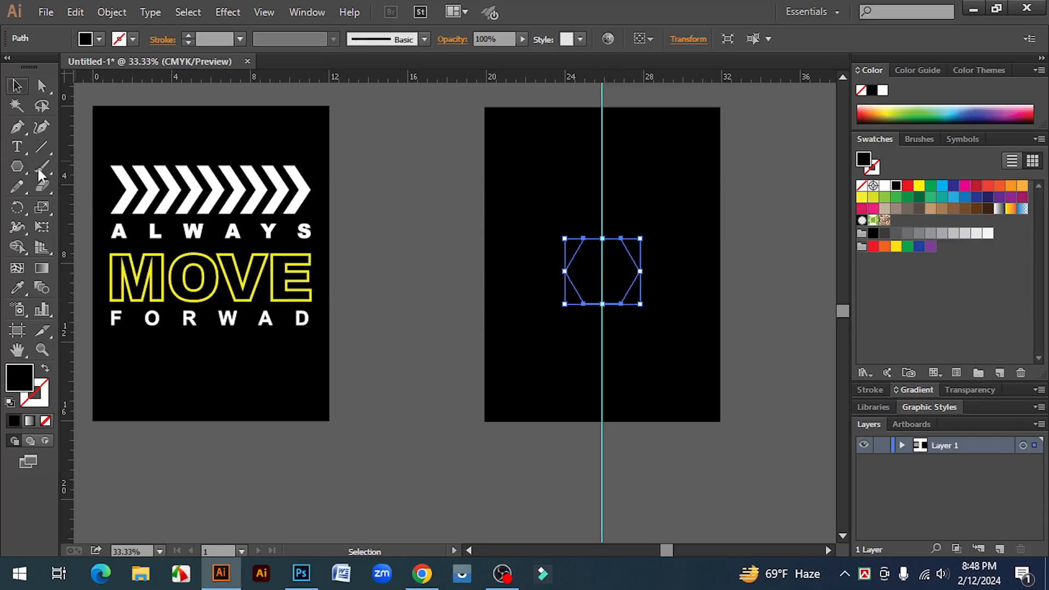
Give the hexagon no fill and a white stroke with a weight of 46 pt.
left_click(46, 371)
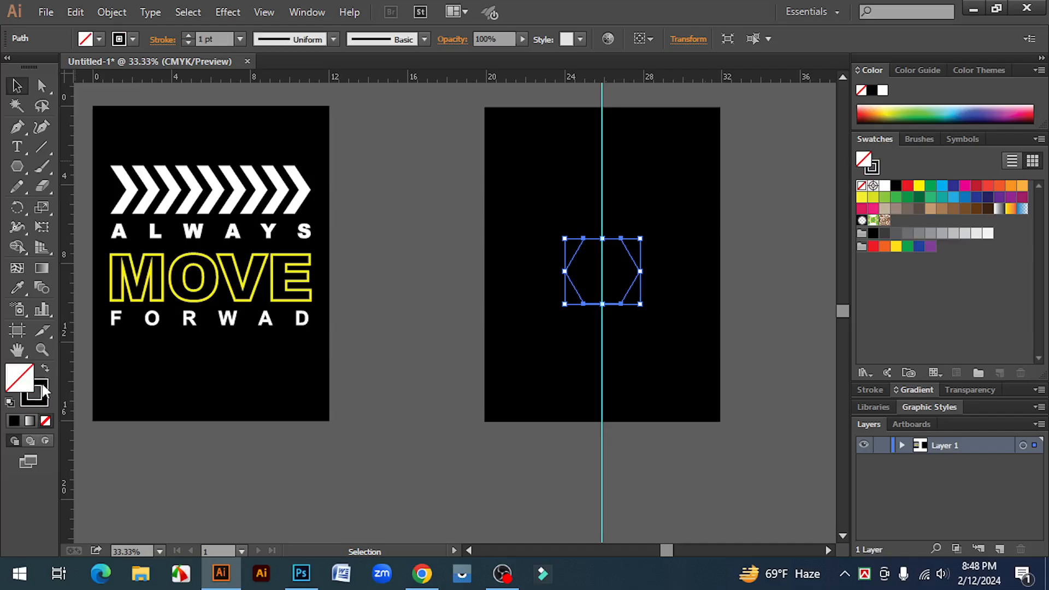
left_click(884, 185)
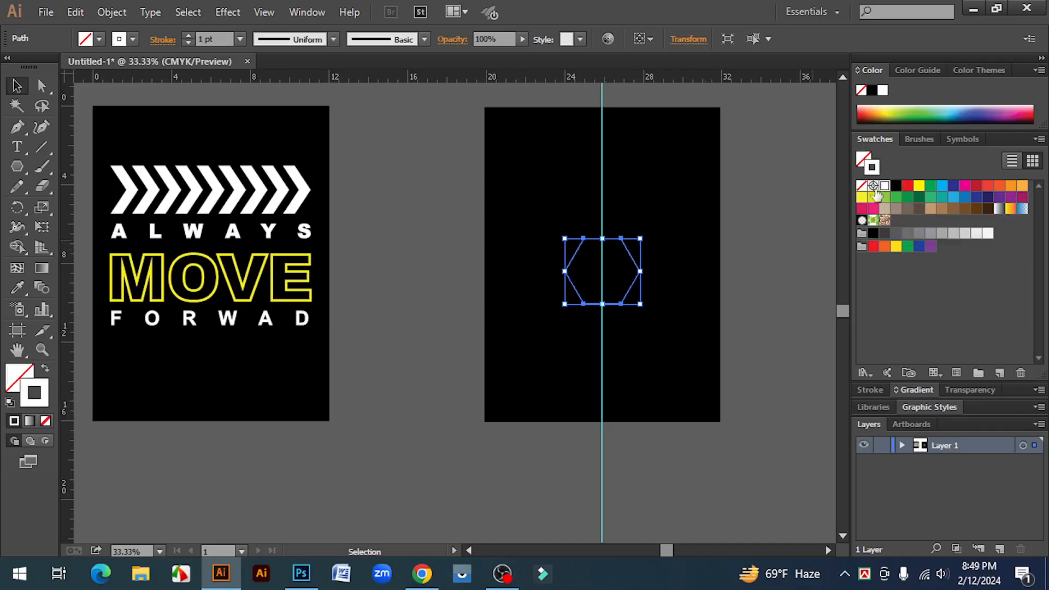
left_click(186, 36)
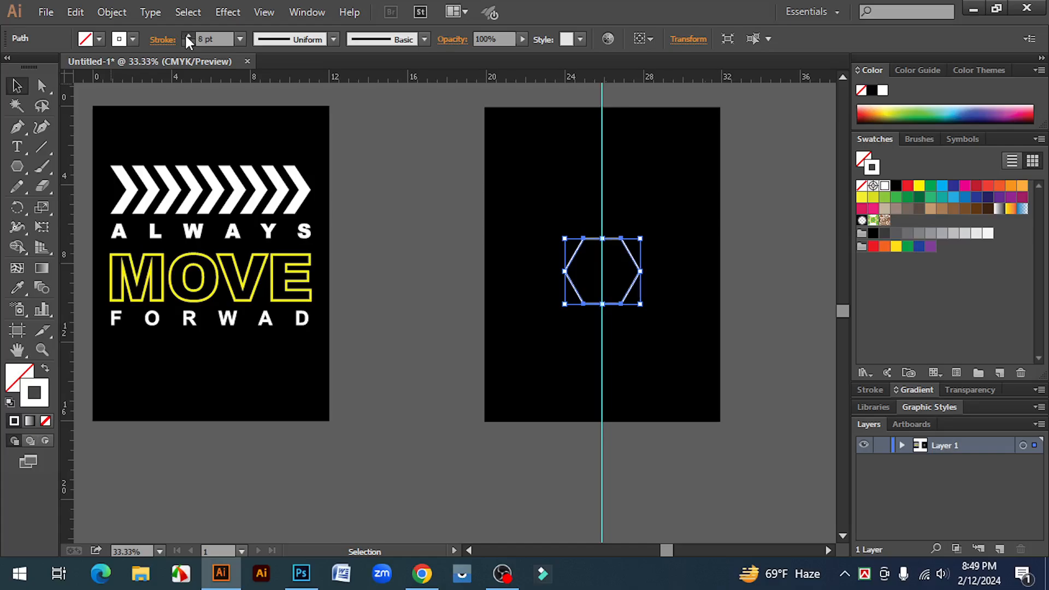
left_click(187, 36)
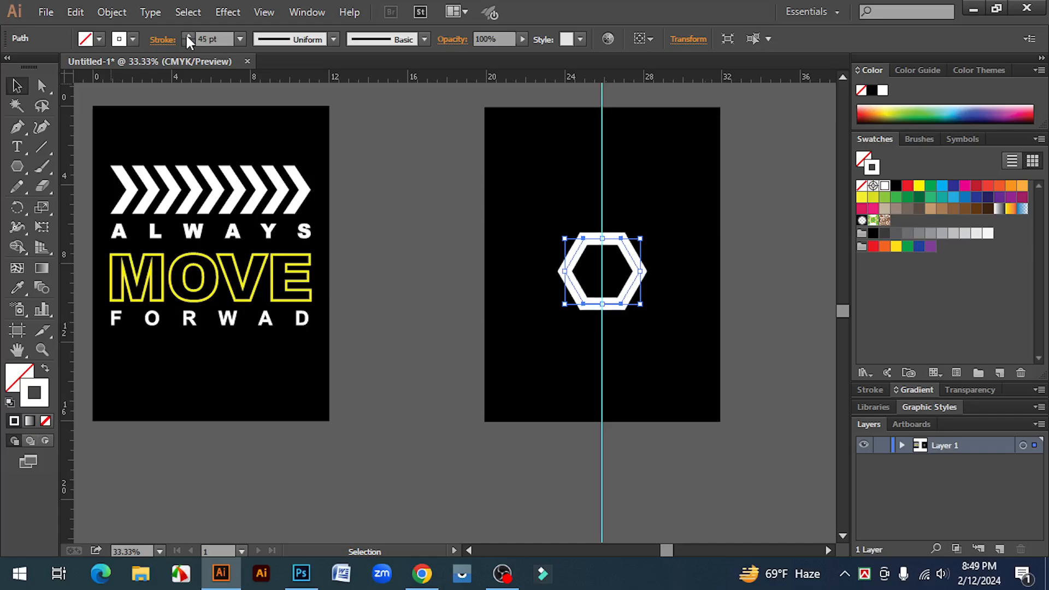
left_click(186, 36)
Enlarge the hexagon proportionally about its centre and set its stroke weight to 36 pt.
left_click_drag(640, 303, 650, 313)
left_click(701, 324)
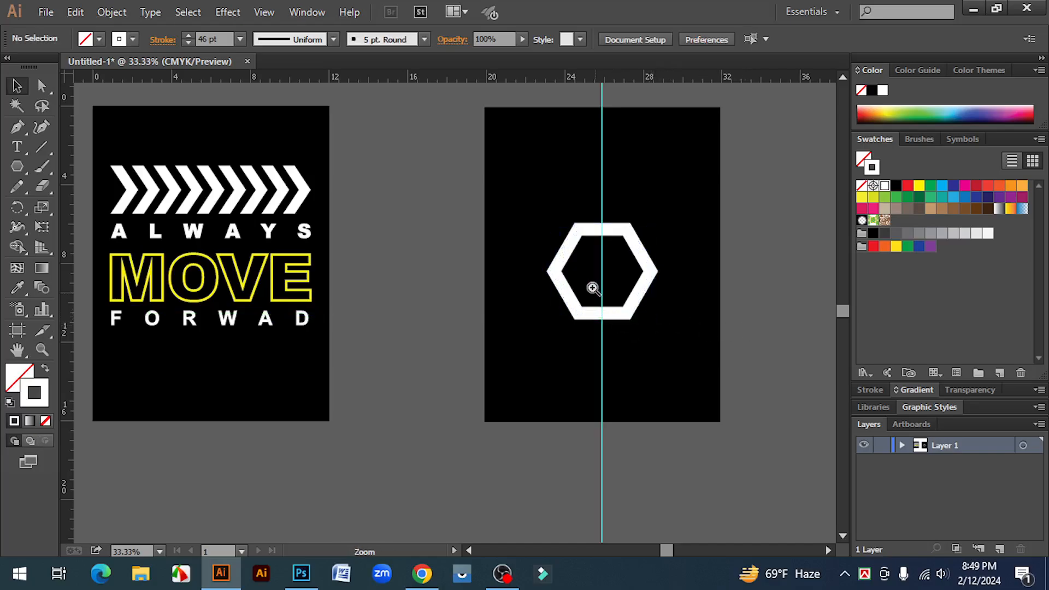
left_click(593, 287, "ctrl")
left_click(434, 305, "ctrl")
left_click(580, 256)
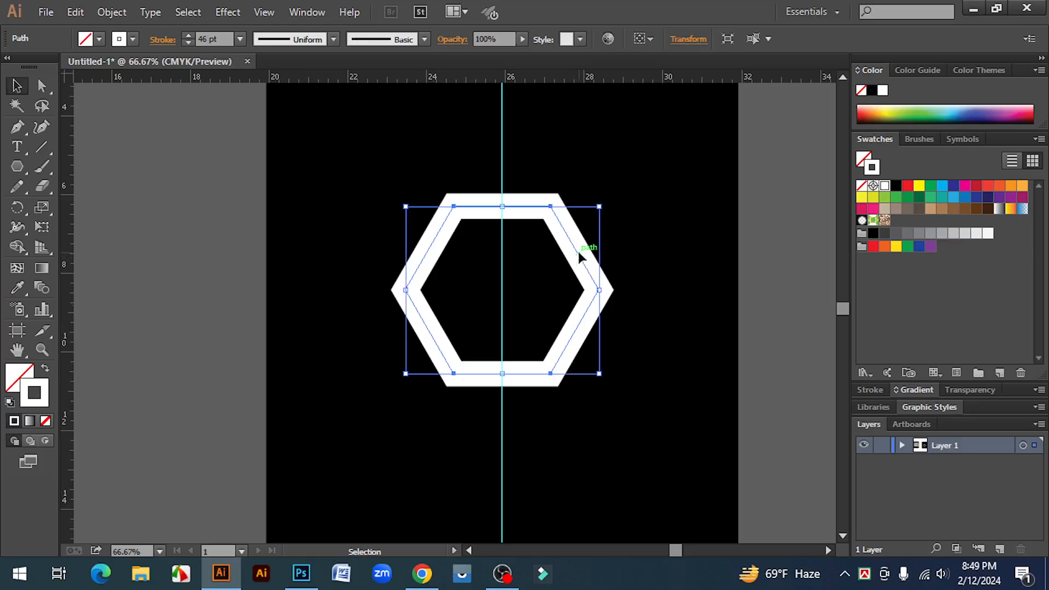
left_click(185, 43)
left_click(185, 43)
left_click(185, 43)
left_click(185, 43)
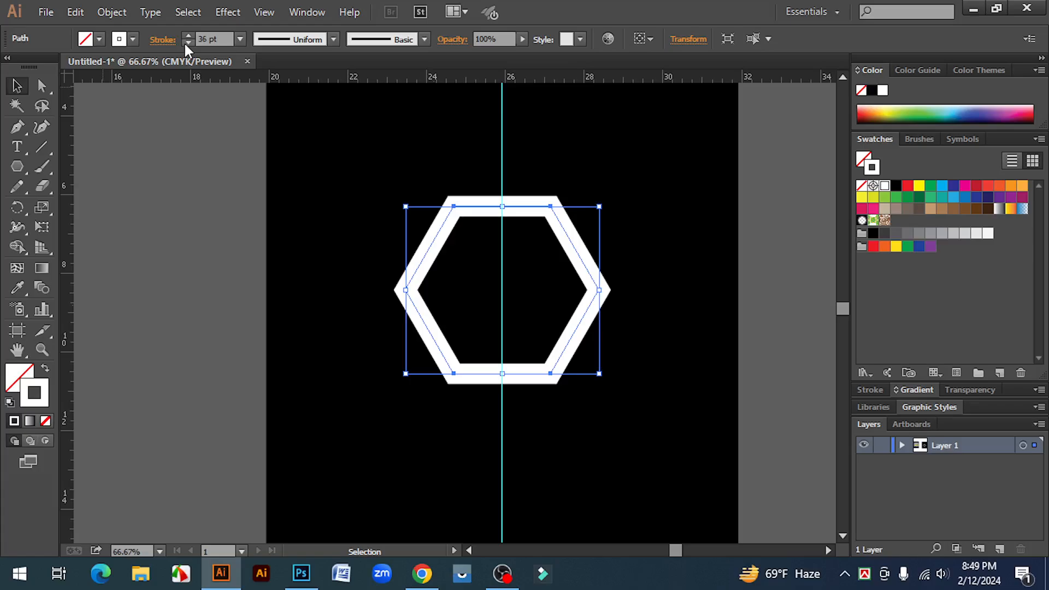
Reduce the hexagon's stroke weight to 28 pt and deselect it.
left_click(186, 43)
left_click(185, 43)
left_click(185, 43)
left_click(185, 43)
left_click(185, 43)
left_click(185, 43)
left_click(186, 43)
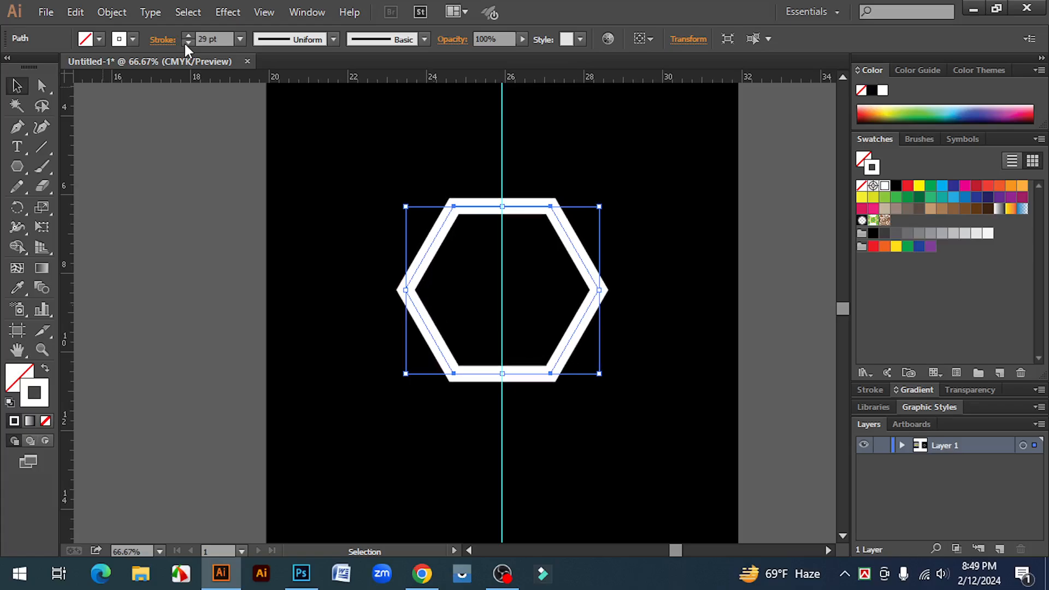
left_click(185, 44)
left_click(623, 211)
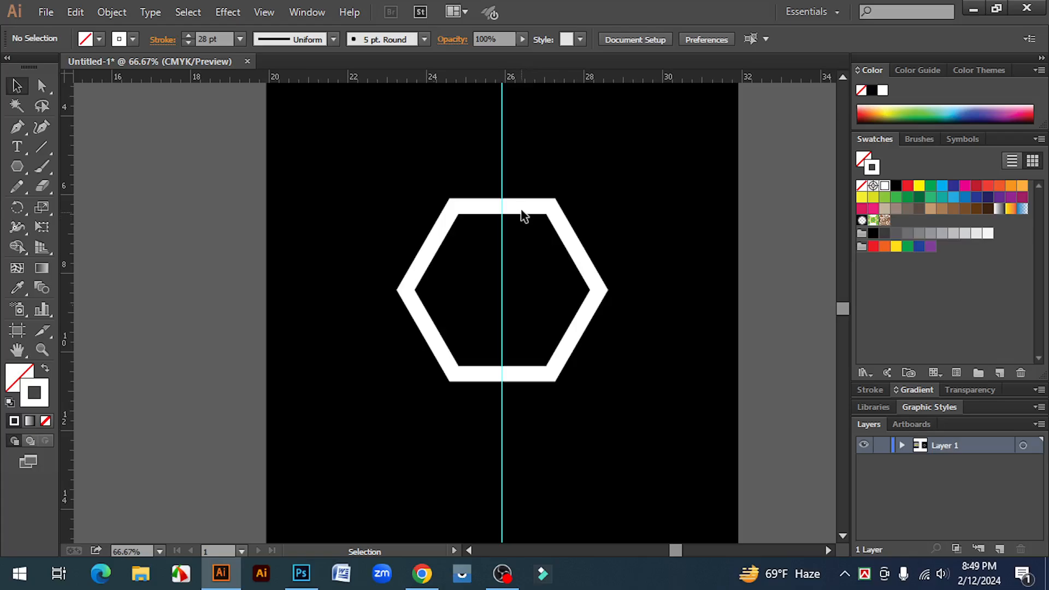
Expand the hexagon's white stroke into a filled outline shape and deselect it.
left_click(533, 208)
left_click(111, 12)
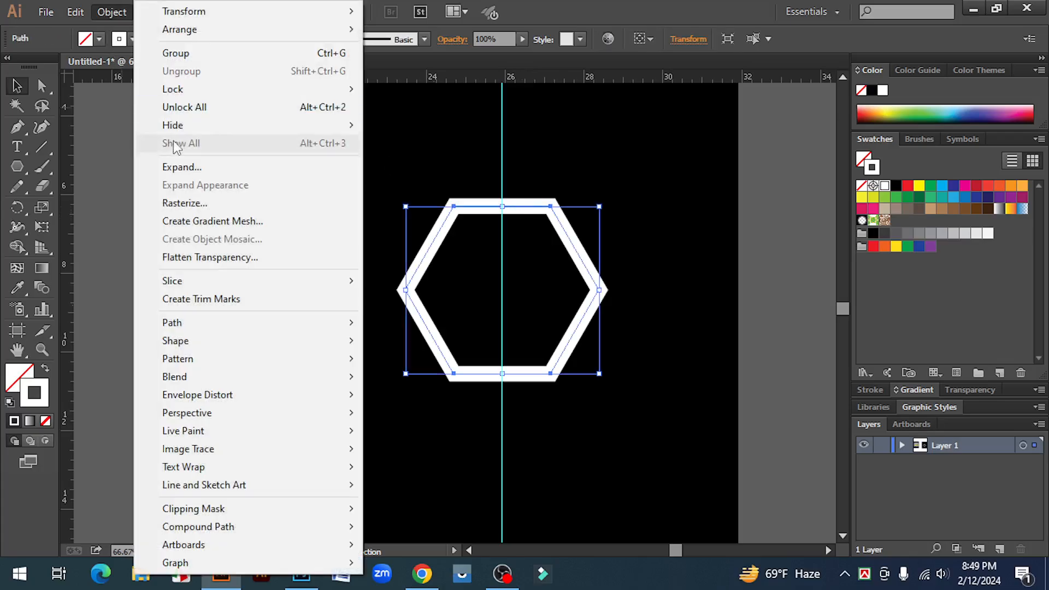
left_click(185, 167)
left_click(482, 376)
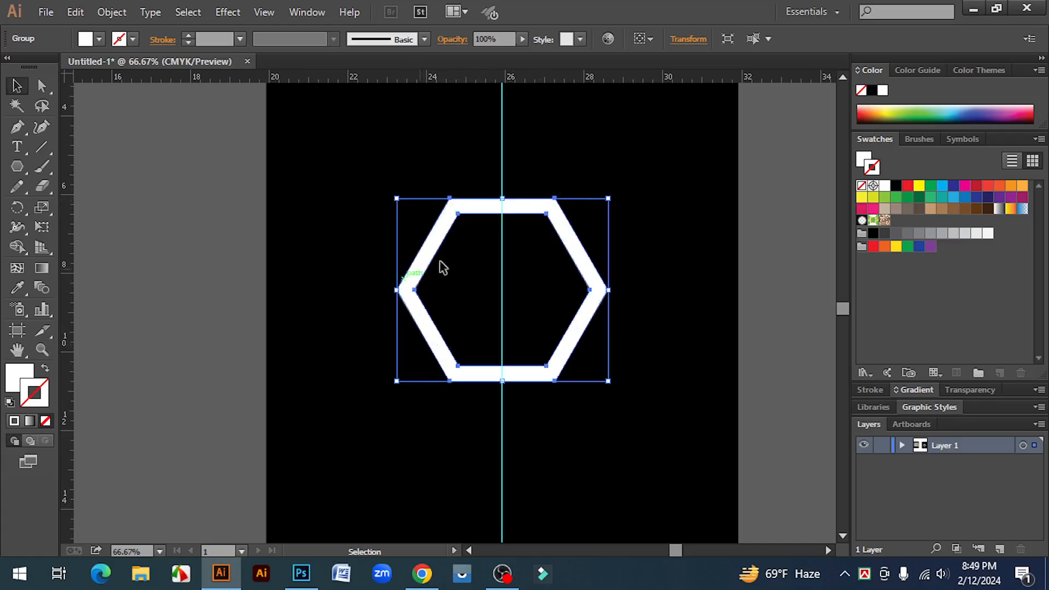
left_click(226, 319)
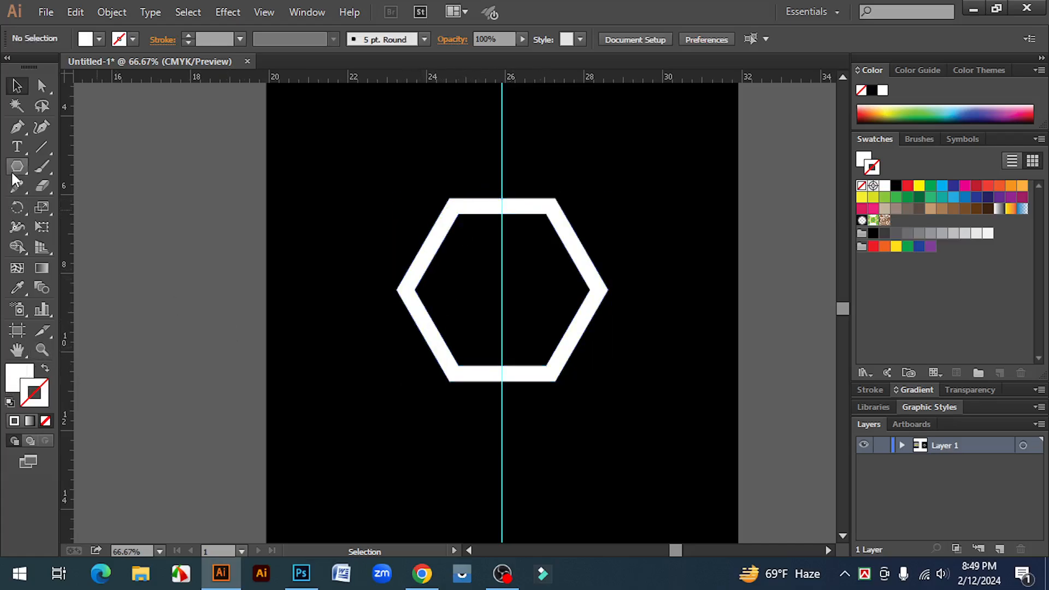
Draw a wide rectangle about 7.48 in wide across the hexagon's middle, with a red fill and no stroke.
right_click(20, 168)
left_click(85, 169)
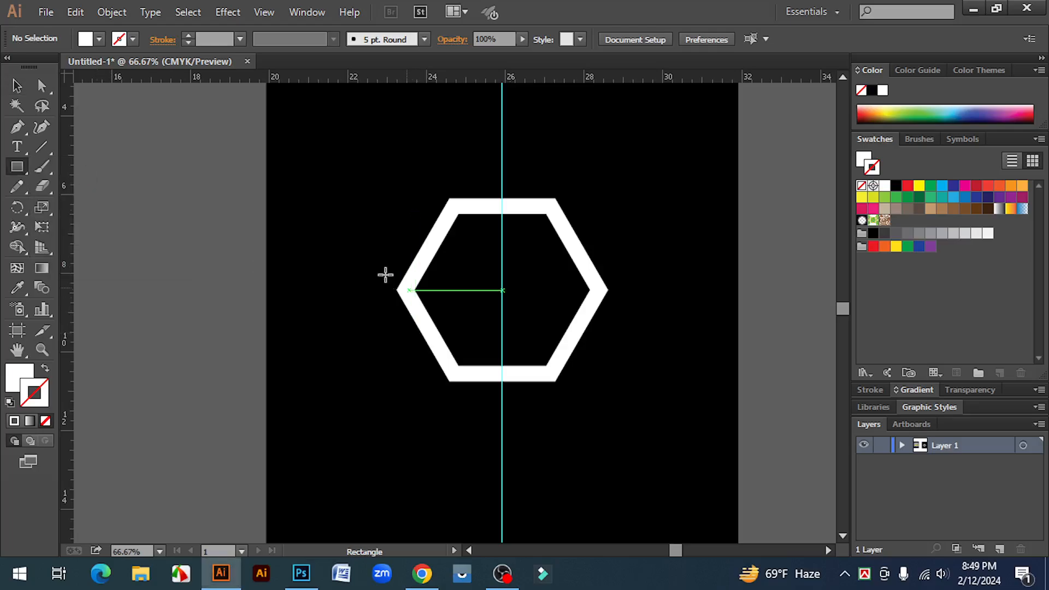
left_click_drag(354, 257, 648, 323)
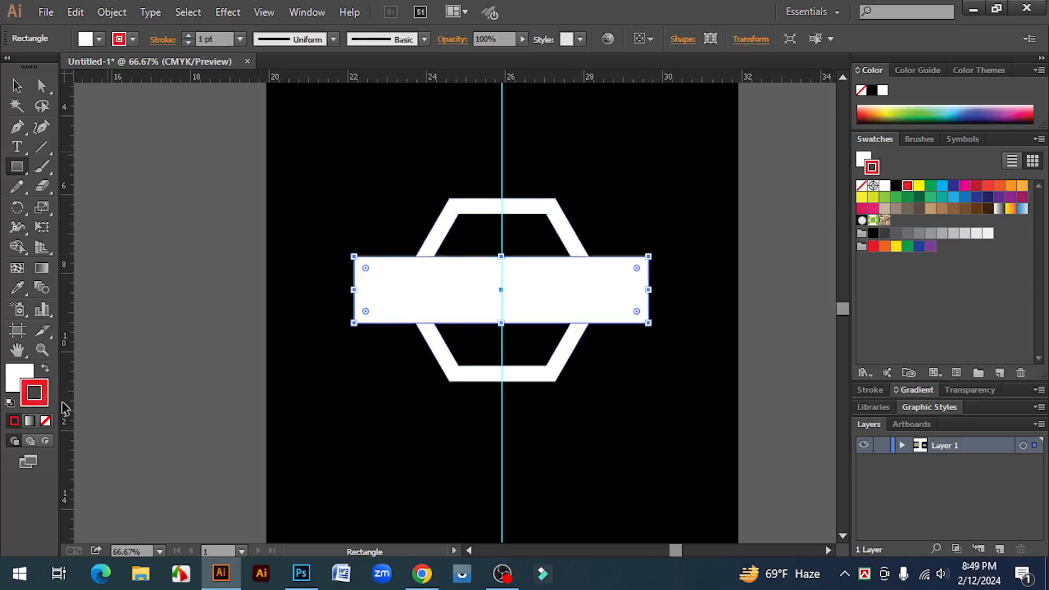
left_click(45, 369)
left_click(45, 422)
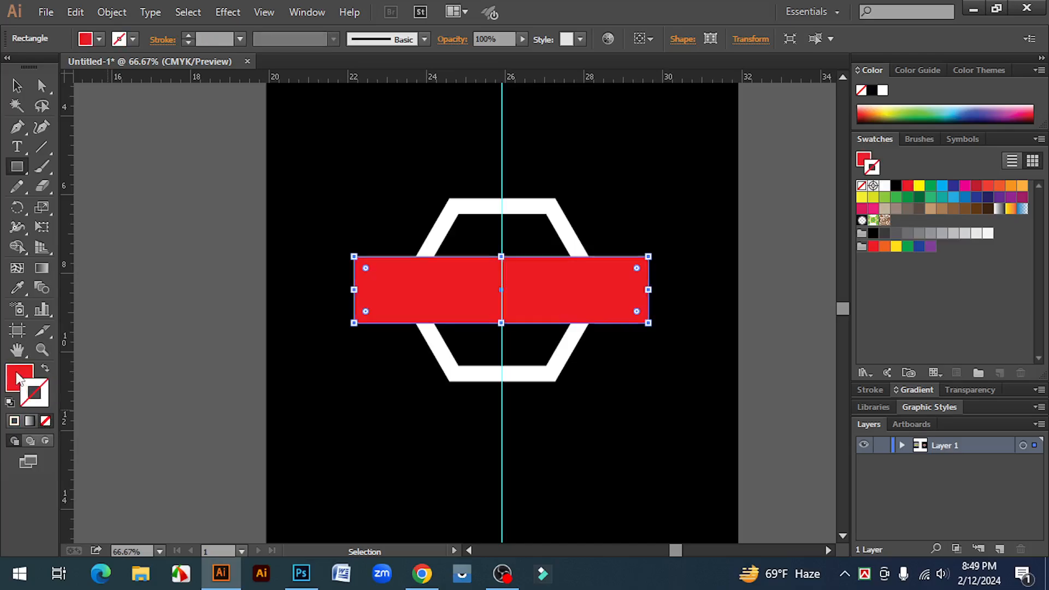
left_click(17, 86)
left_click(136, 241)
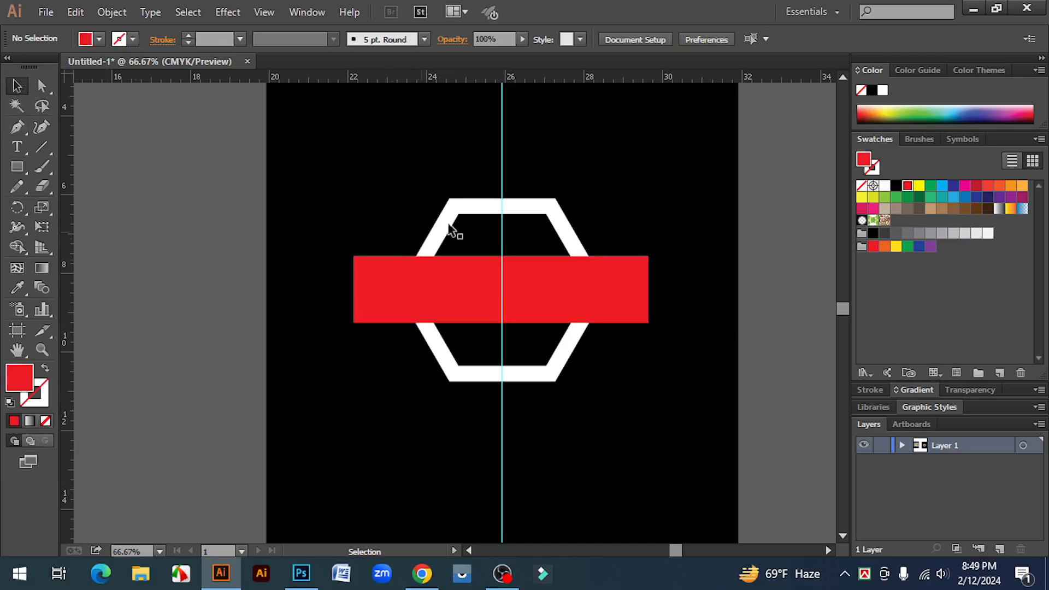
Bring the white hexagon outline to the front of the red rectangle.
left_click(471, 206)
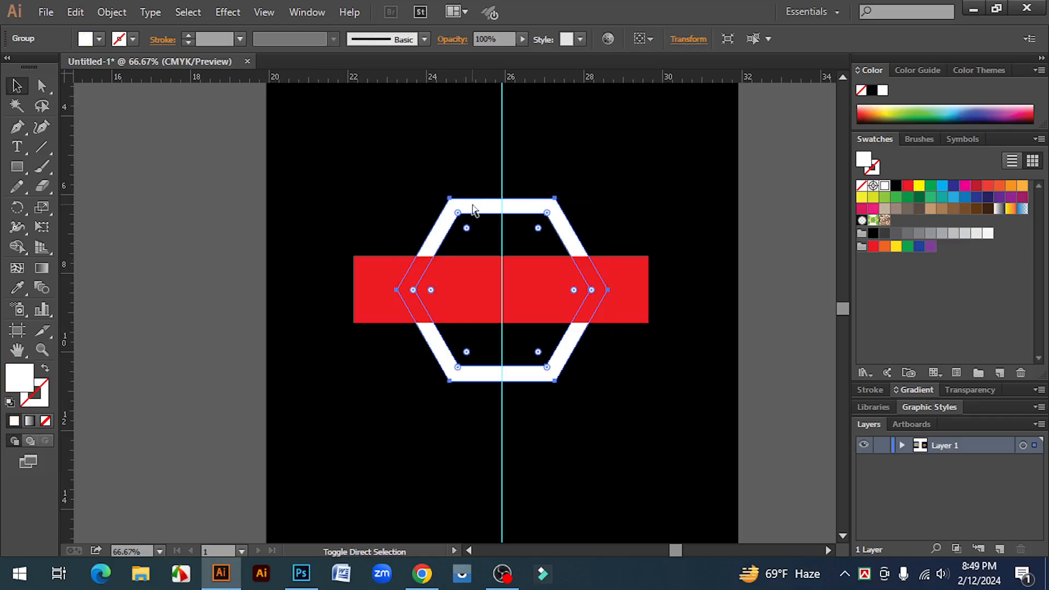
key("ctrl+shift+bracketright")
left_click(613, 346)
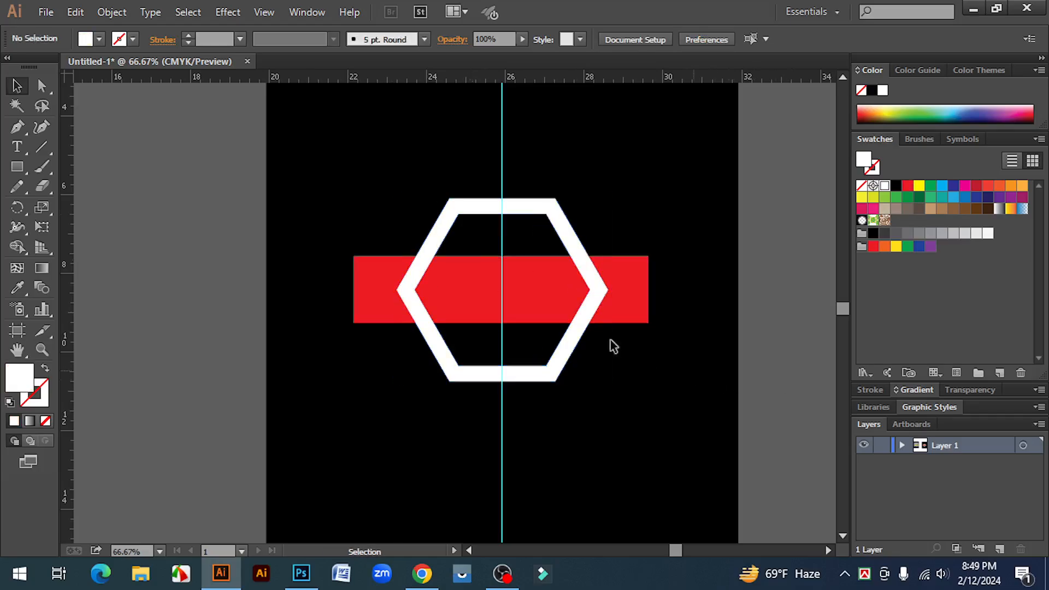
Stretch the red rectangle about its centre to about 2.06 in high and align it horizontally centred with the hexagon.
left_click(559, 293)
left_click_drag(502, 257, 503, 251)
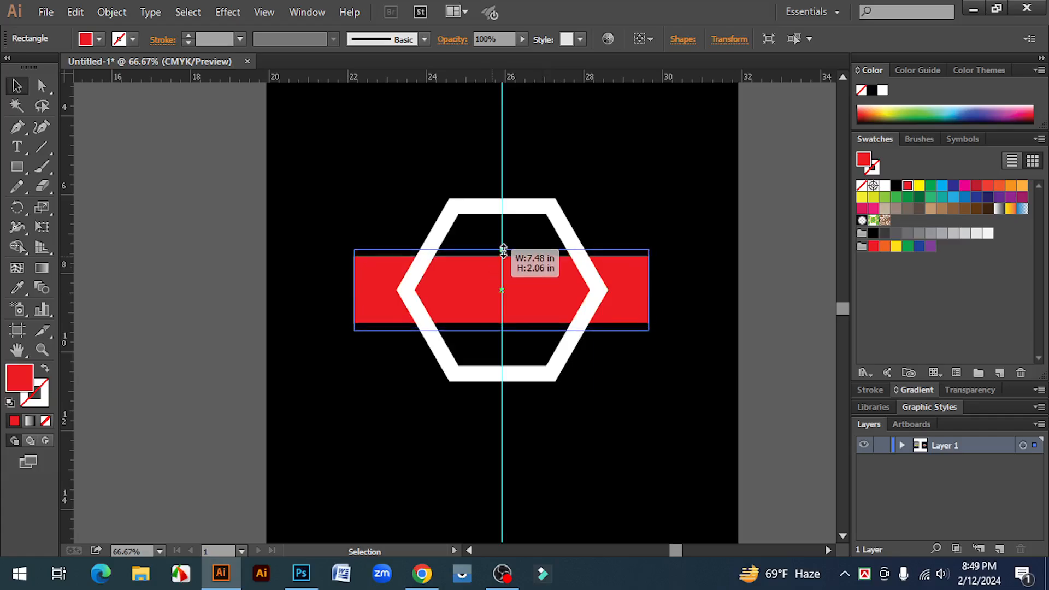
left_click_drag(651, 332, 532, 197)
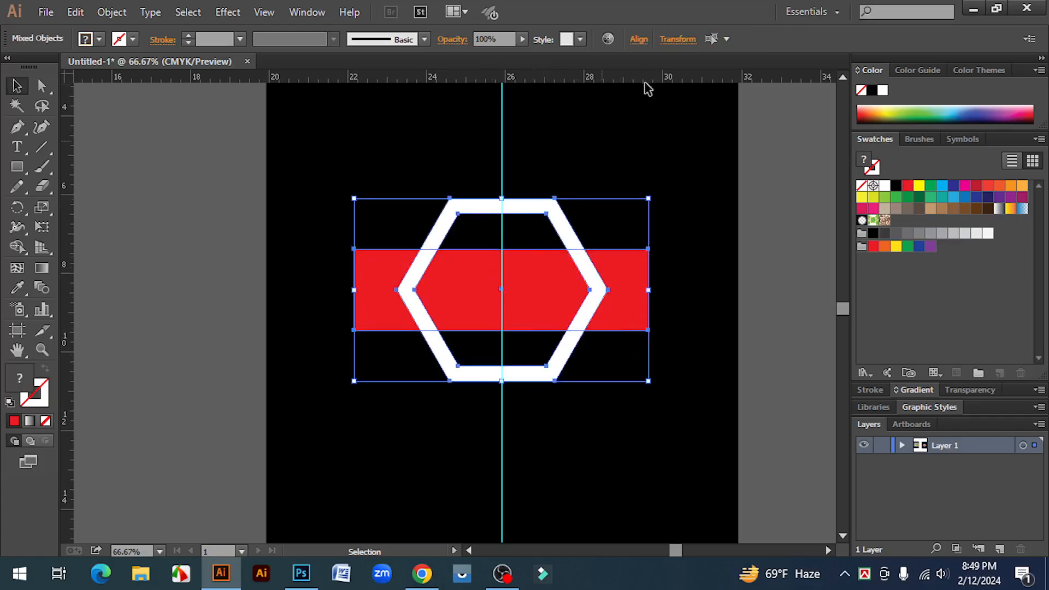
left_click(639, 40)
left_click(505, 81)
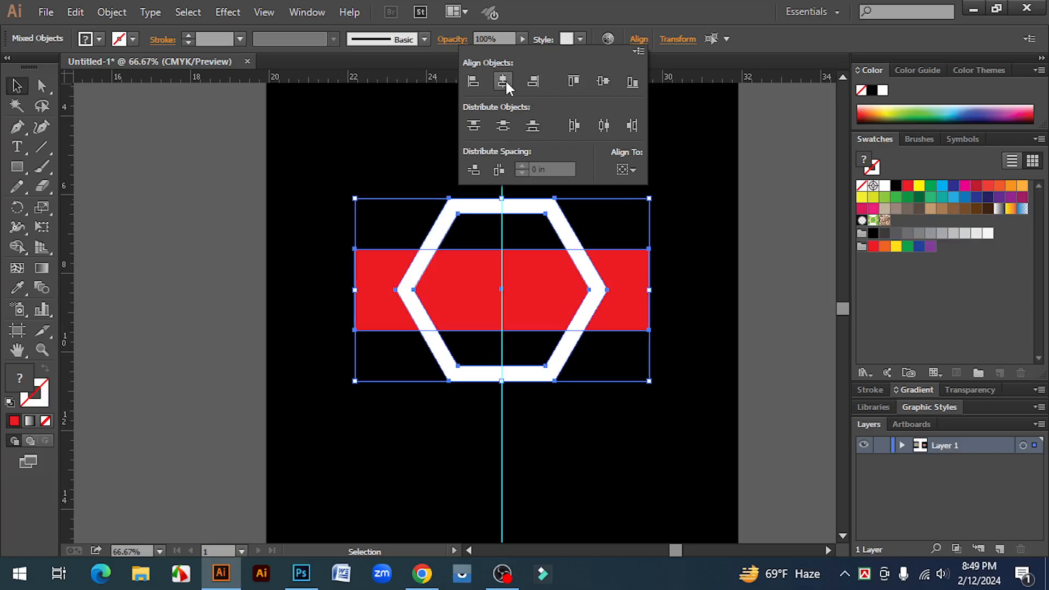
left_click(767, 374)
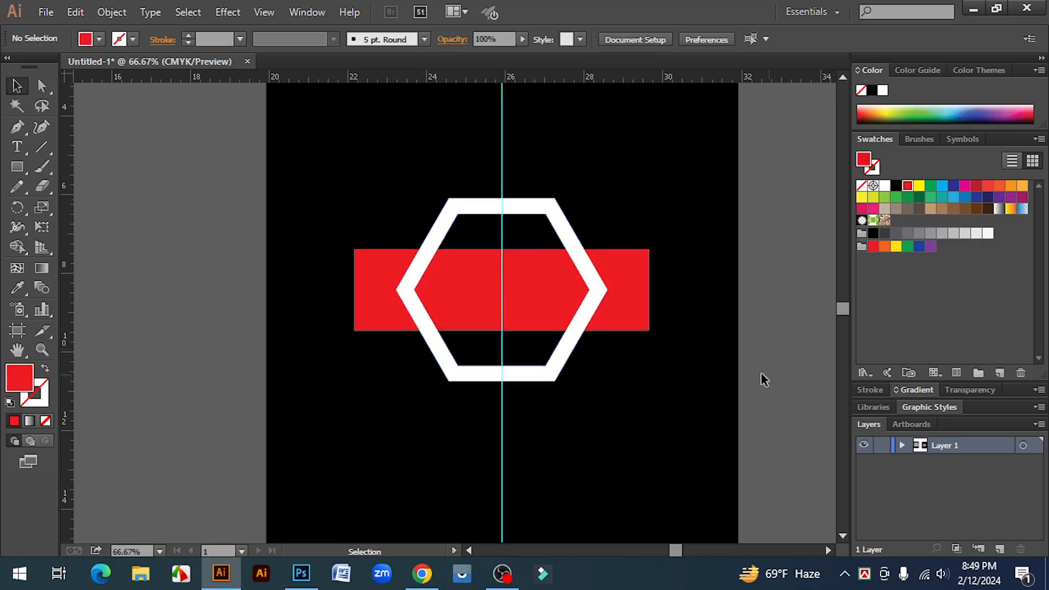
Remove the left, upper and lower parts of the overlapping hexagon and rectangle with the Shape Builder tool, keeping the right-hand section.
left_click(594, 269)
left_click_drag(654, 379, 532, 253)
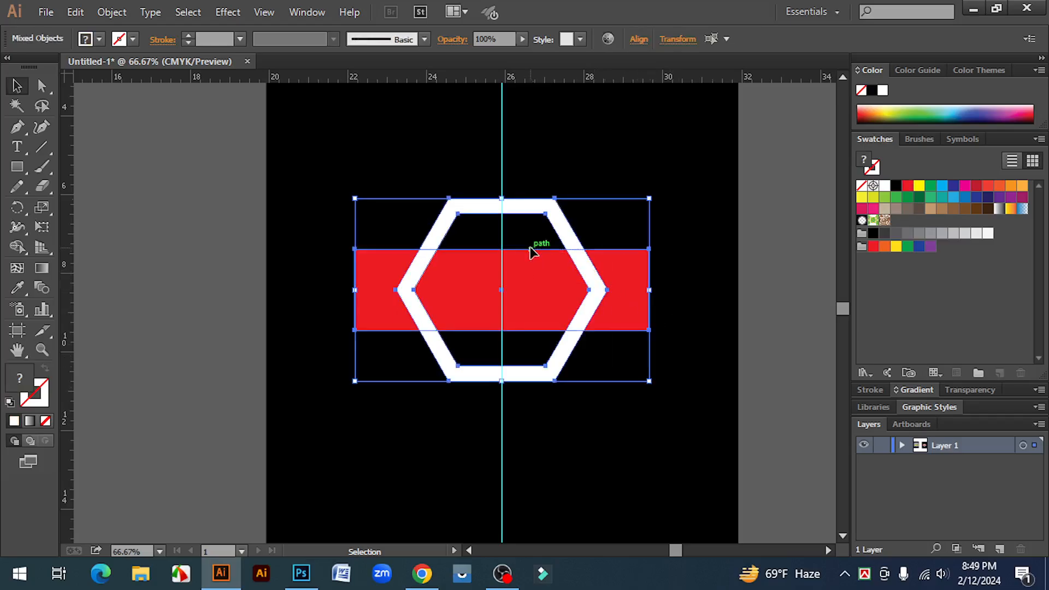
left_click(17, 248)
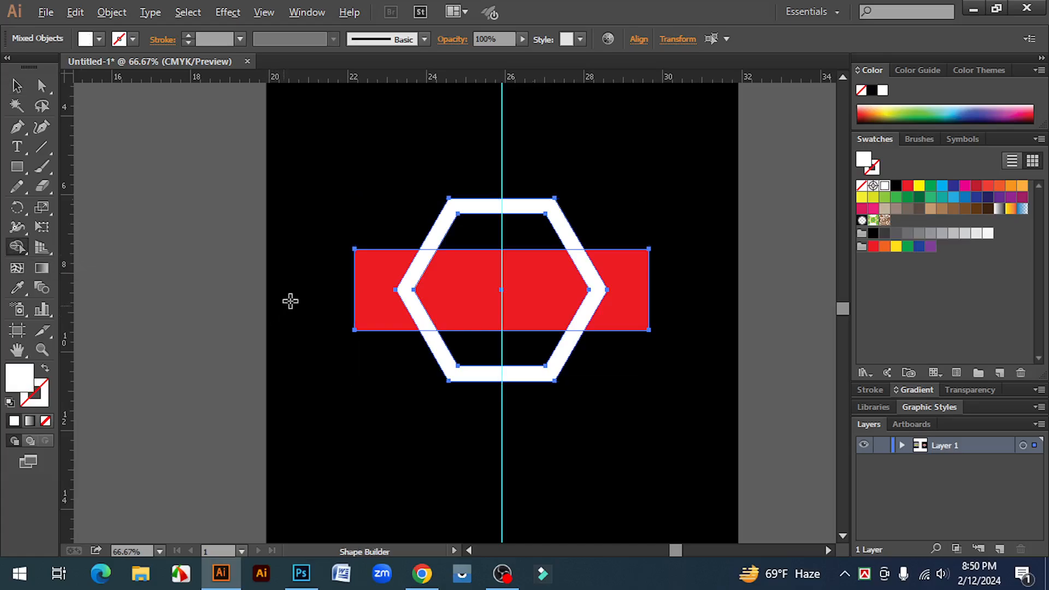
mouse_move(324, 292)
left_mouse_down()
mouse_move(428, 290)
mouse_move(449, 204)
left_mouse_up()
left_click_drag(440, 334, 453, 412)
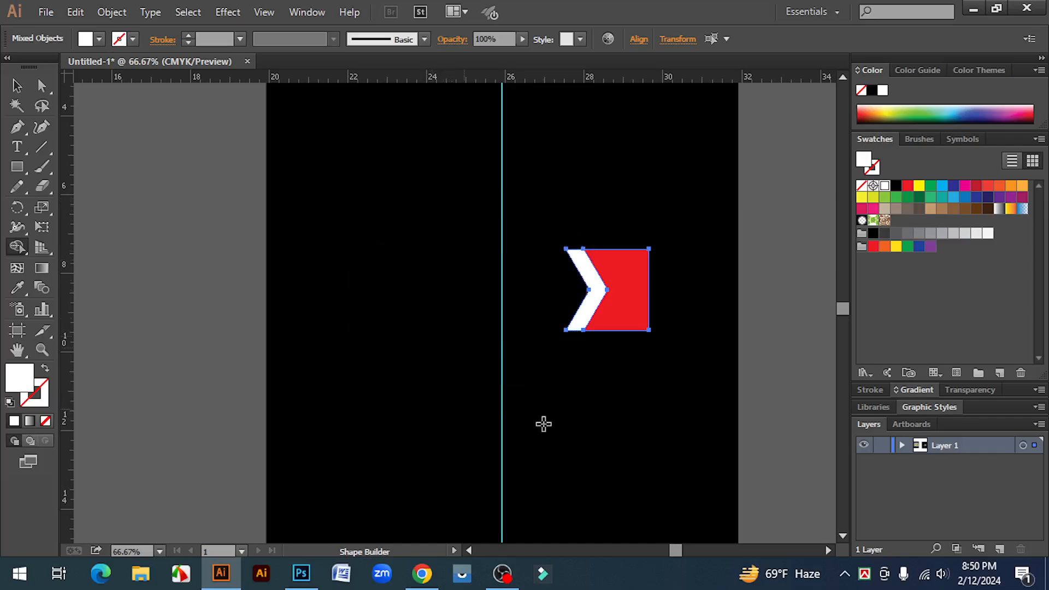
Delete the remaining red piece, leaving only the white chevron.
key("v")
left_click(608, 417)
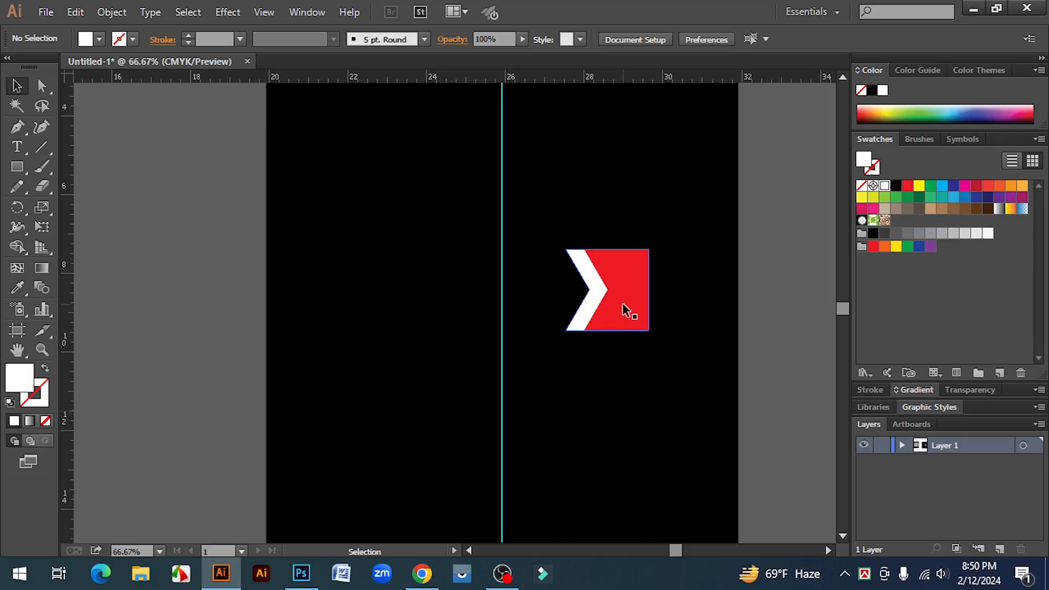
left_click_drag(627, 309, 687, 362)
key("Delete")
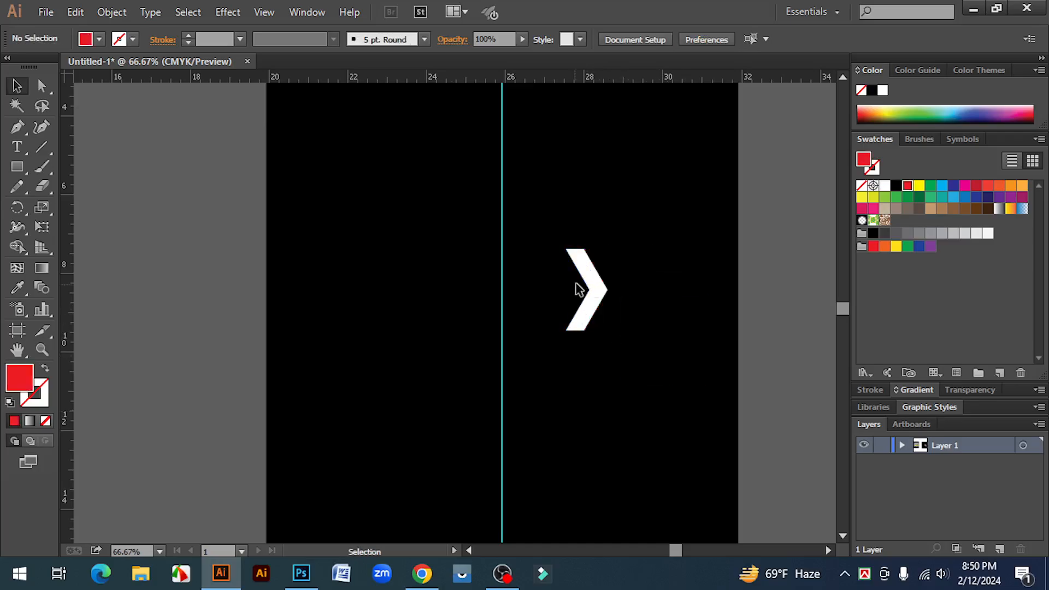
Enlarge the white chevron proportionally and place it near the black rectangle's upper-left corner.
left_click(595, 282)
key("ctrl+minus")
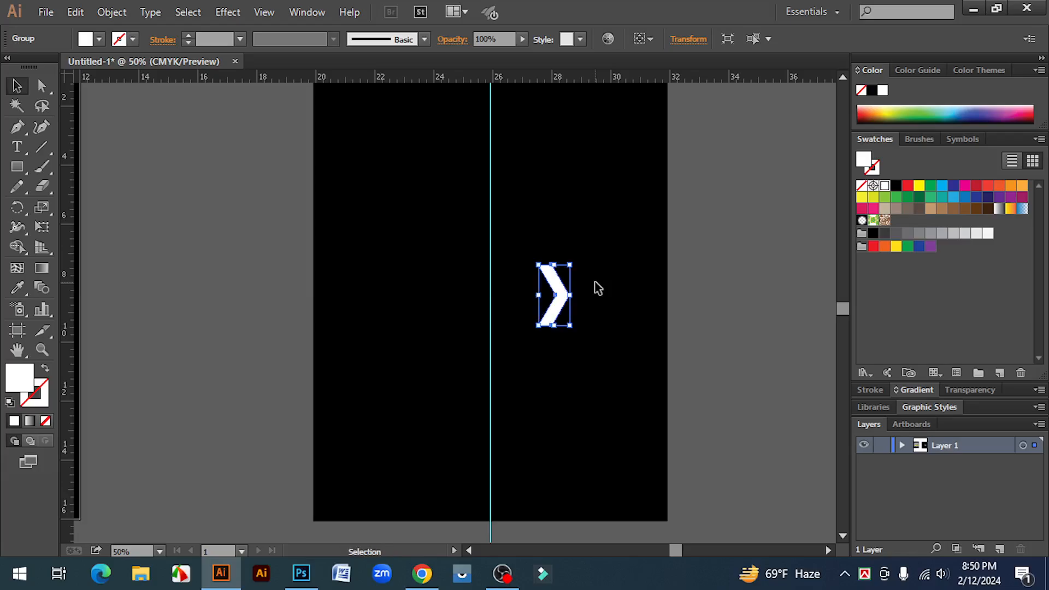
key("ctrl+minus")
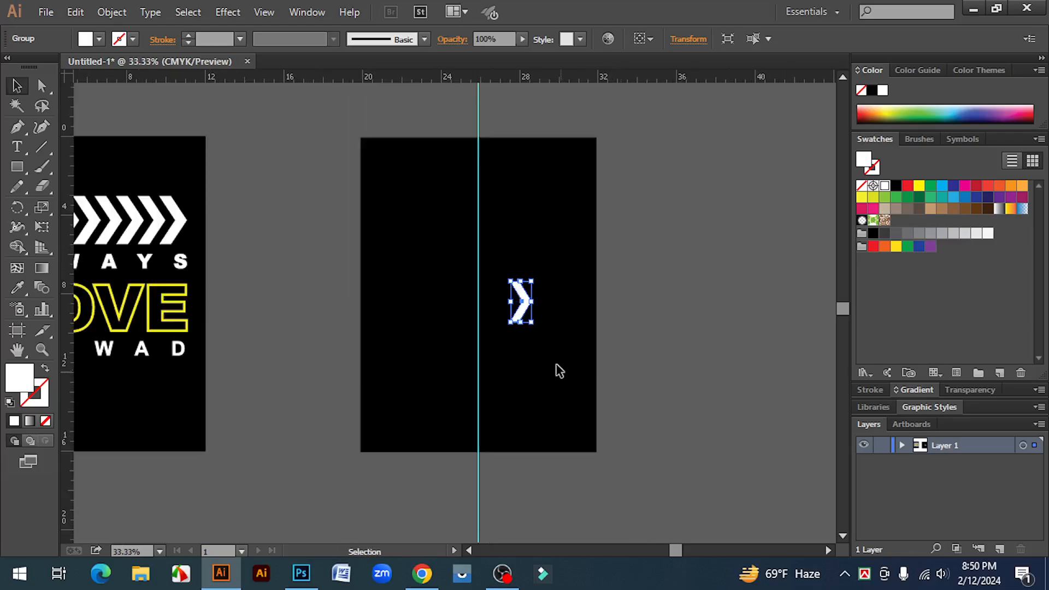
left_click(532, 339)
left_click(529, 319)
left_click_drag(531, 323, 391, 241)
left_click(550, 363)
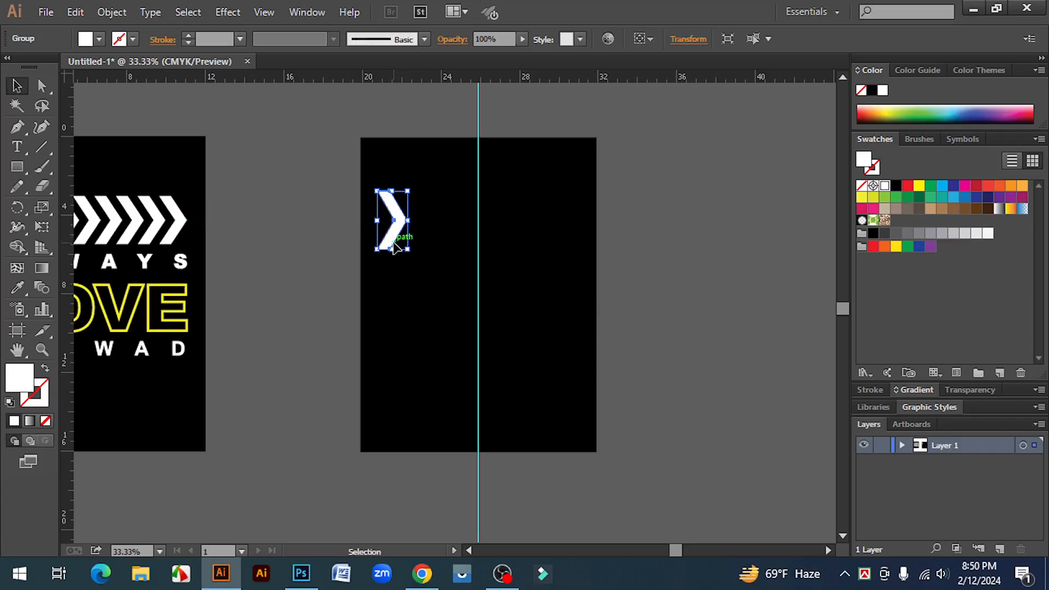
Duplicate the chevron closely to its right and repeat the copy to form an evenly spaced row of nine chevrons.
key("ctrl+equal")
left_click_drag(469, 326, 499, 328)
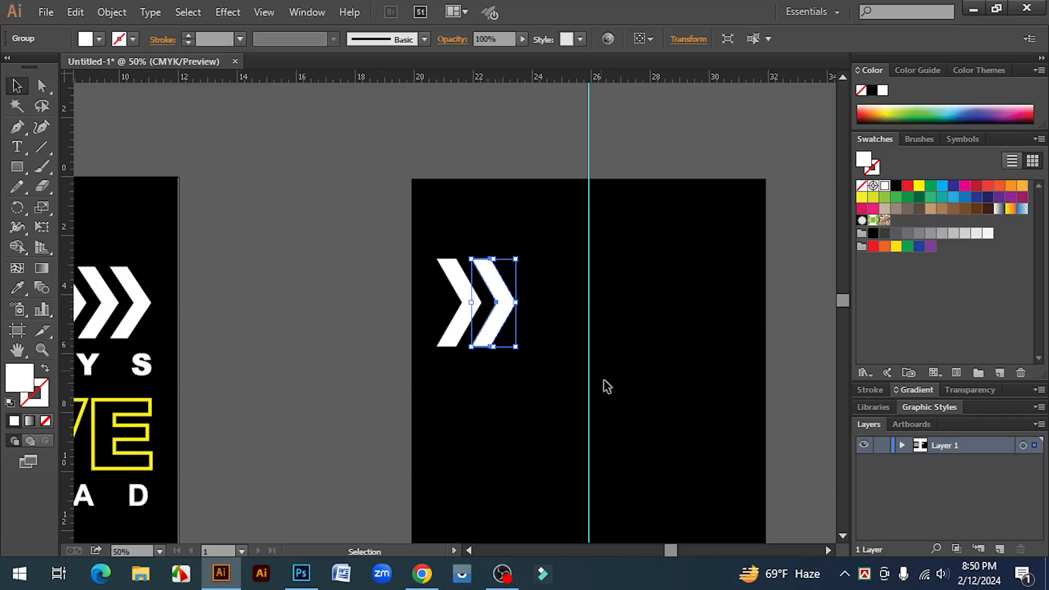
key("a")
key("ctrl+d")
key("ctrl+d")
key("ctrl+d")
key("ctrl+d")
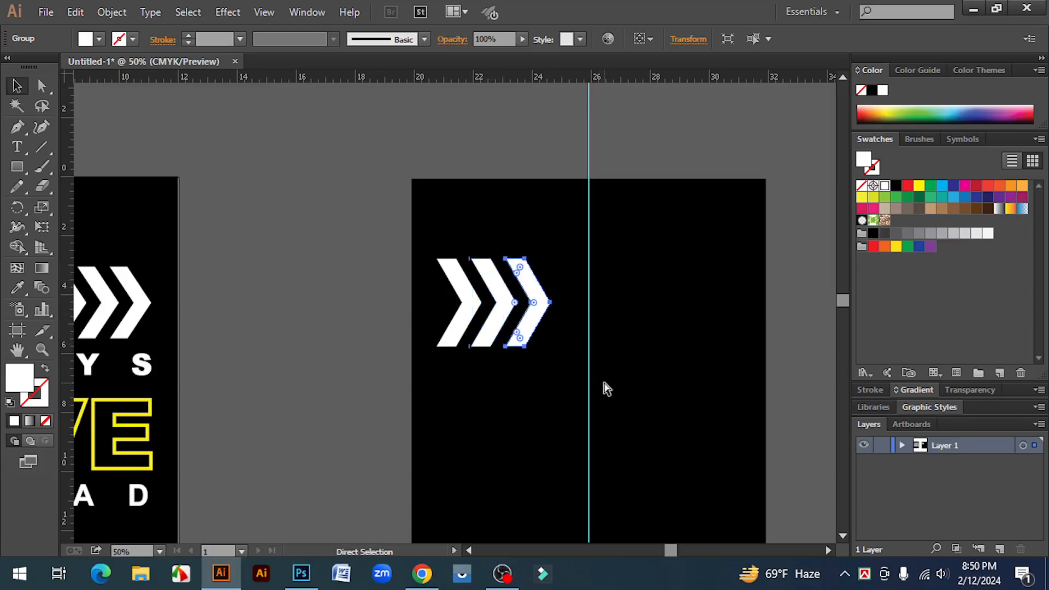
key("ctrl+d")
key("ctrl+d")
key("ctrl+d")
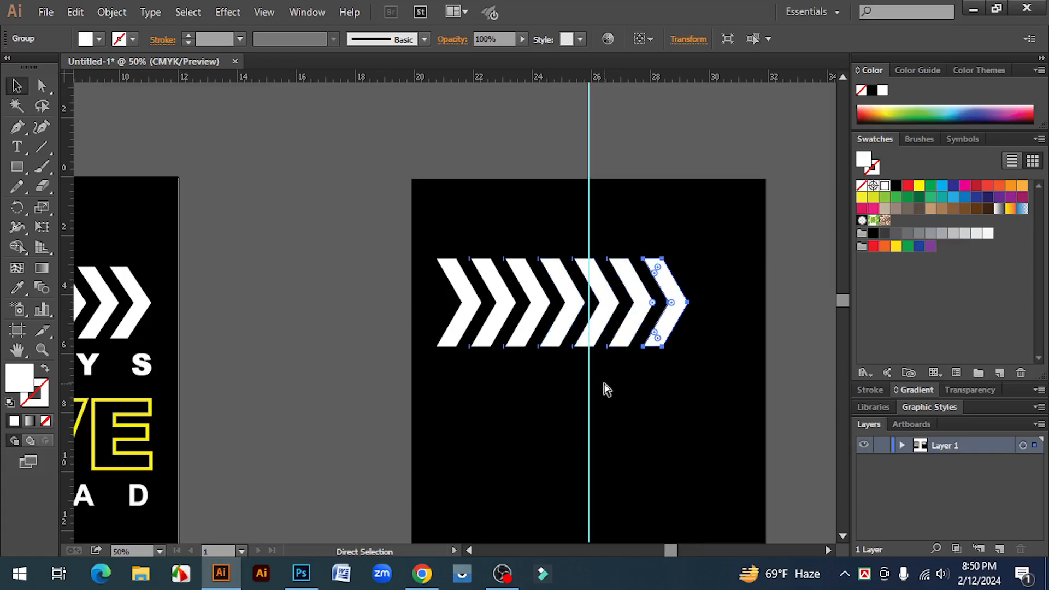
key("v")
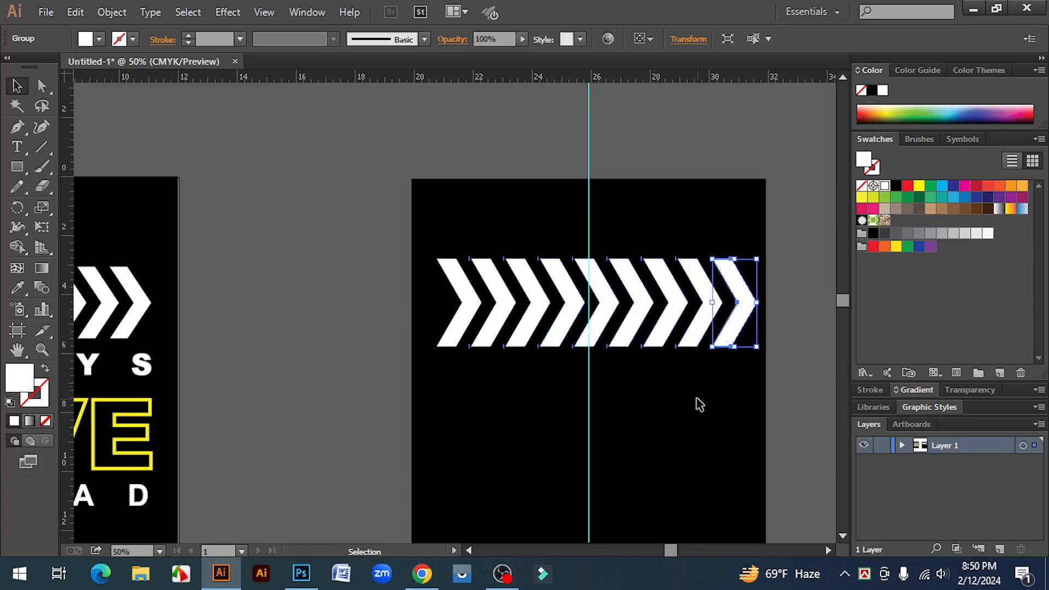
Group all nine chevrons together without including the vertical guide.
left_click_drag(751, 364, 444, 297)
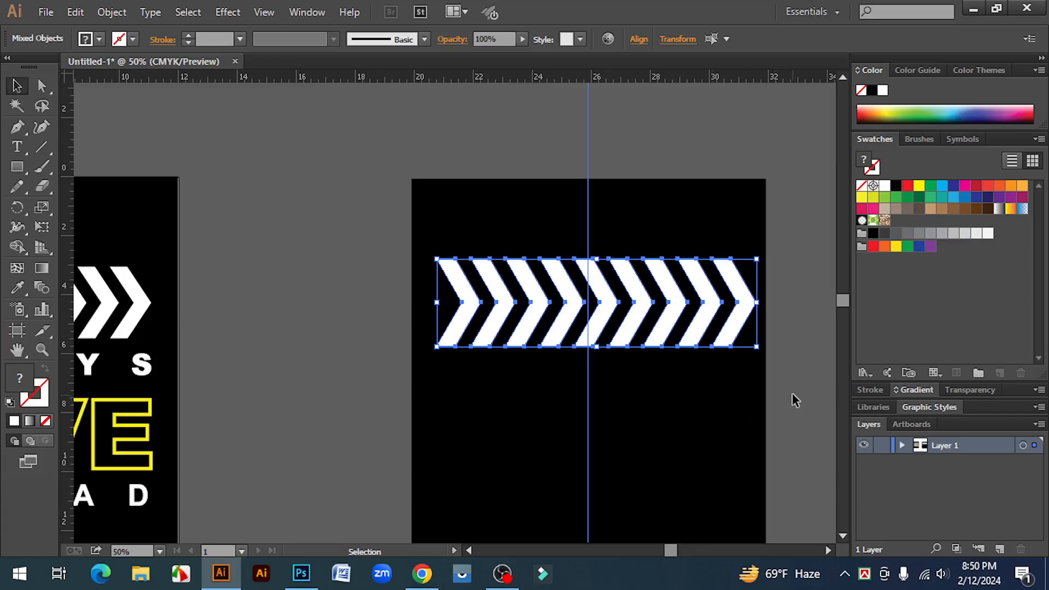
left_click(754, 372)
left_click_drag(732, 342, 601, 300)
left_click_drag(440, 306, 562, 358)
right_click(556, 277)
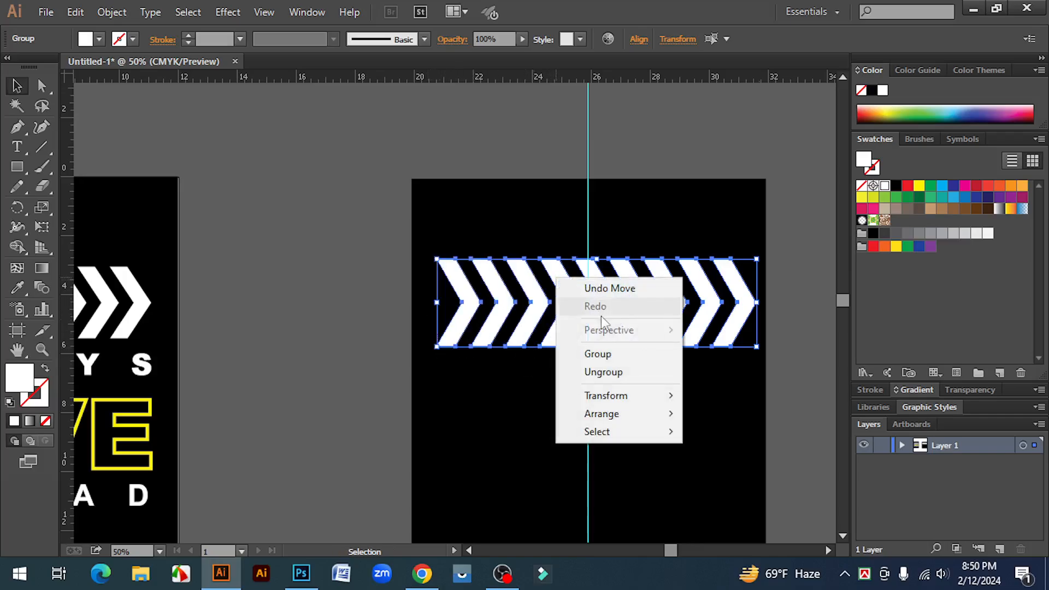
left_click(609, 353)
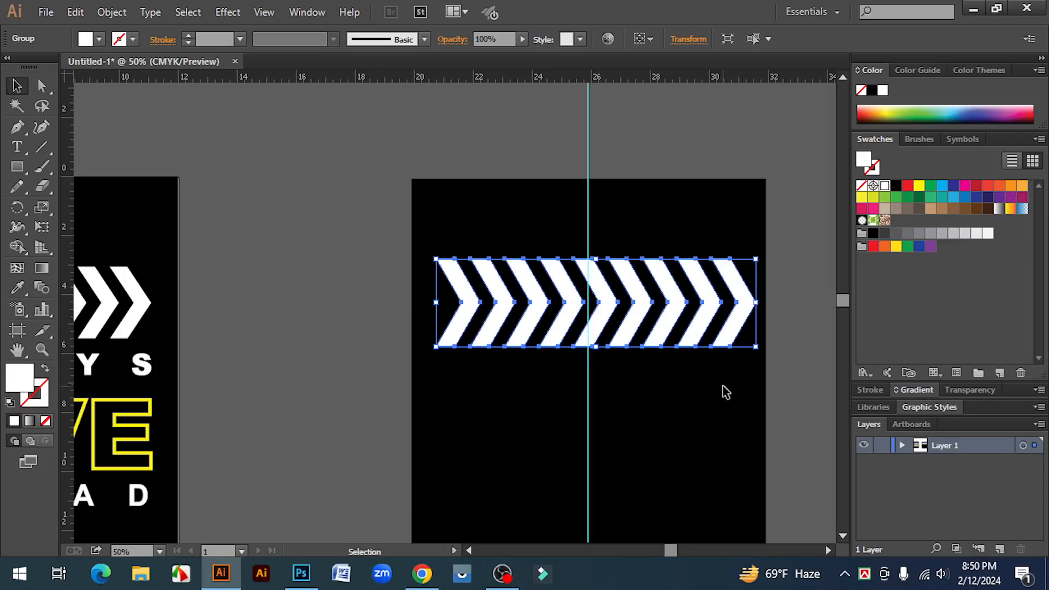
Nudge the chevron group left until its centre sits on the vertical guide.
key("Left")
key("Left")
key("Left")
key("Left")
key("Left")
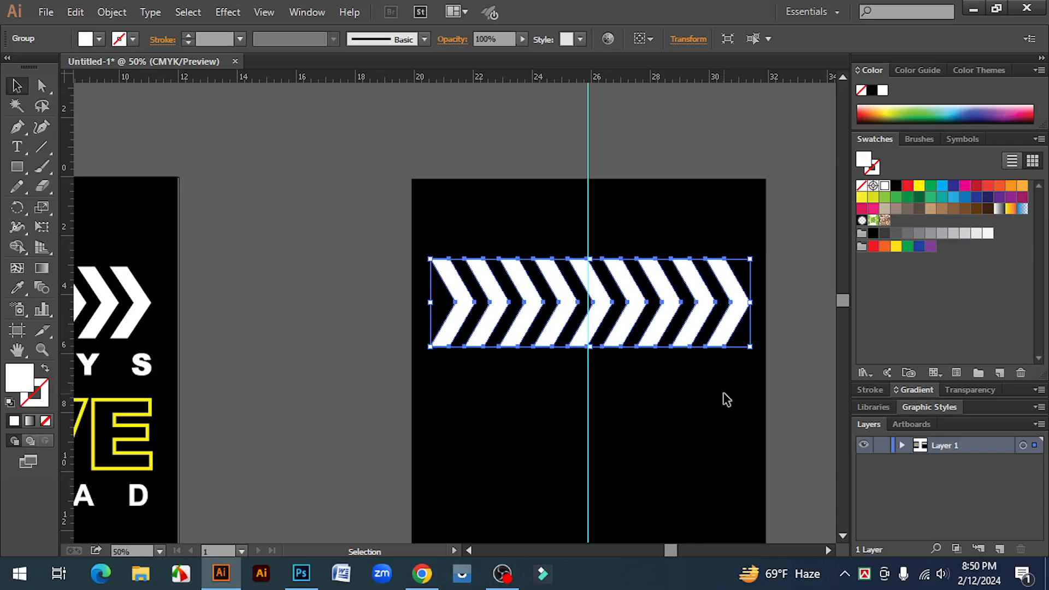
key("Left")
key("Left")
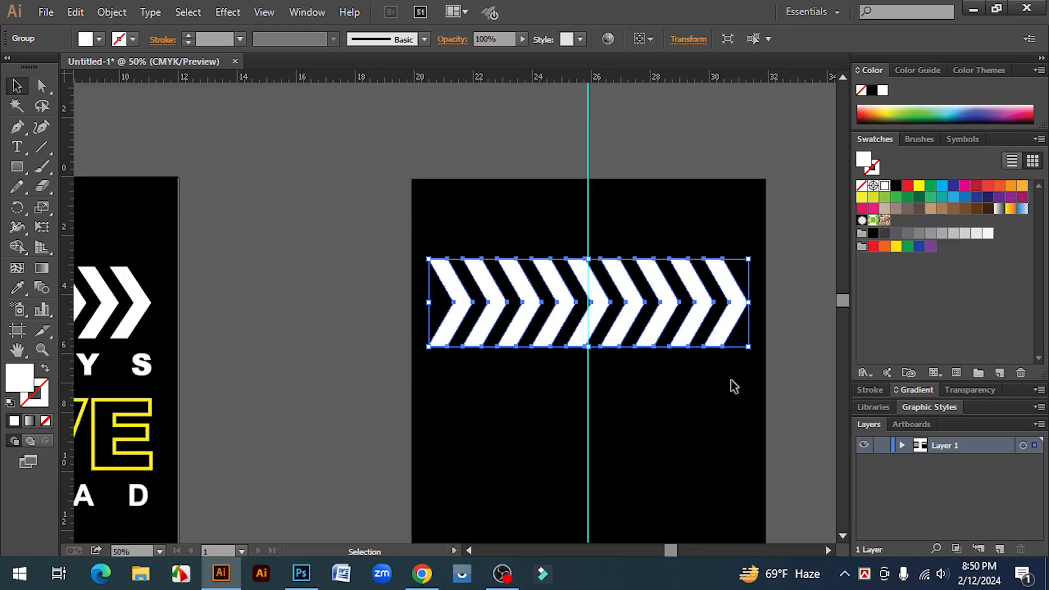
Resize the chevron group about its centre, reducing its height relative to its width, to span most of the black rectangle with side margins.
left_click_drag(751, 351, 747, 347)
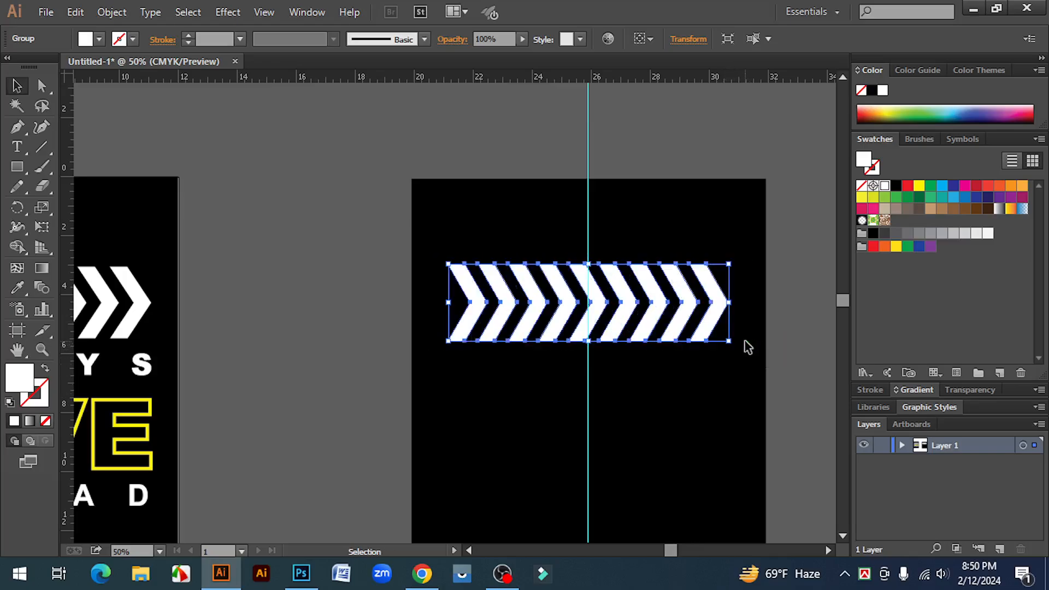
left_click_drag(590, 265, 590, 270)
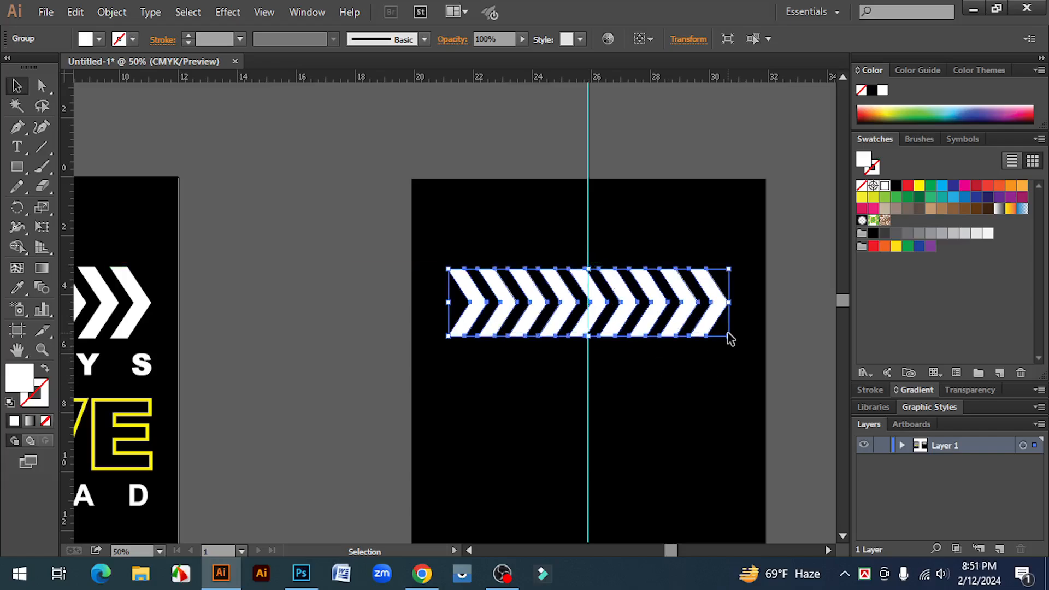
left_click_drag(729, 337, 744, 363)
left_click(742, 387)
key("ctrl+minus")
key("space")
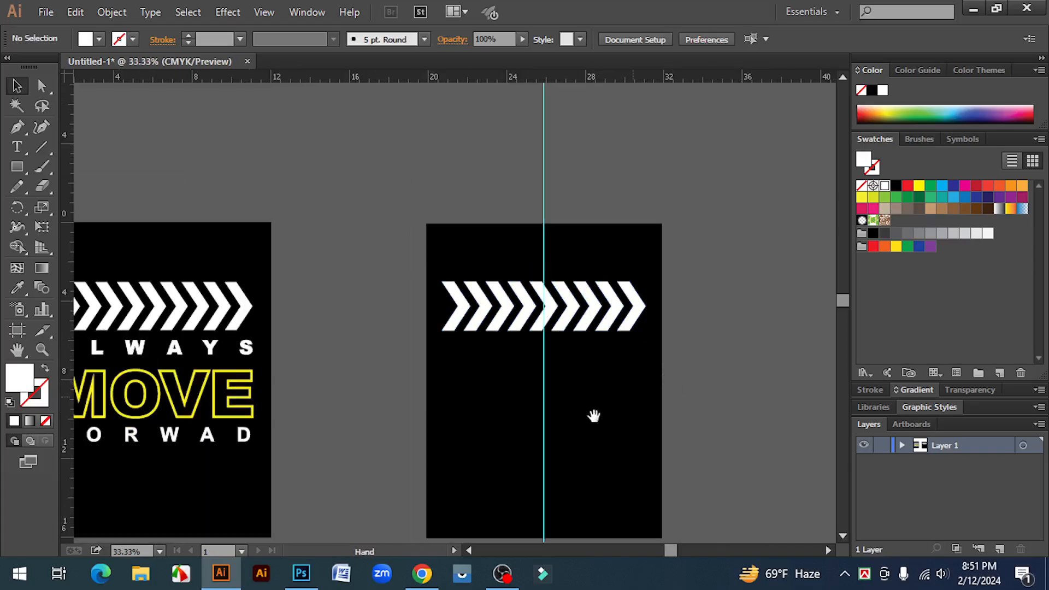
Add the text ALWAYS in Arial Bold, 72 pt, on the empty canvas between the two black rectangles.
left_click_drag(592, 414, 638, 365)
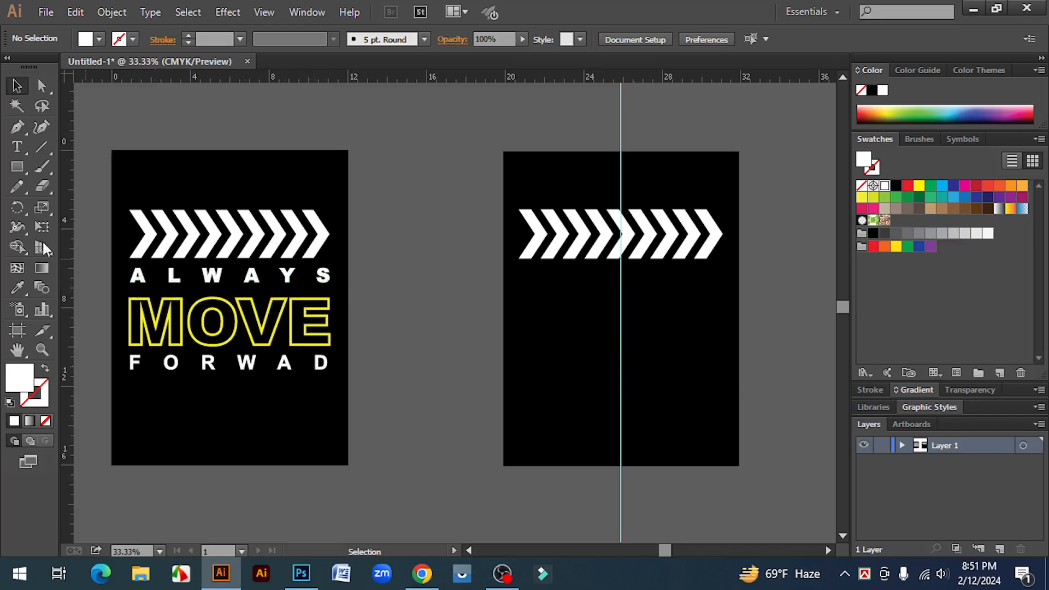
left_click(18, 146)
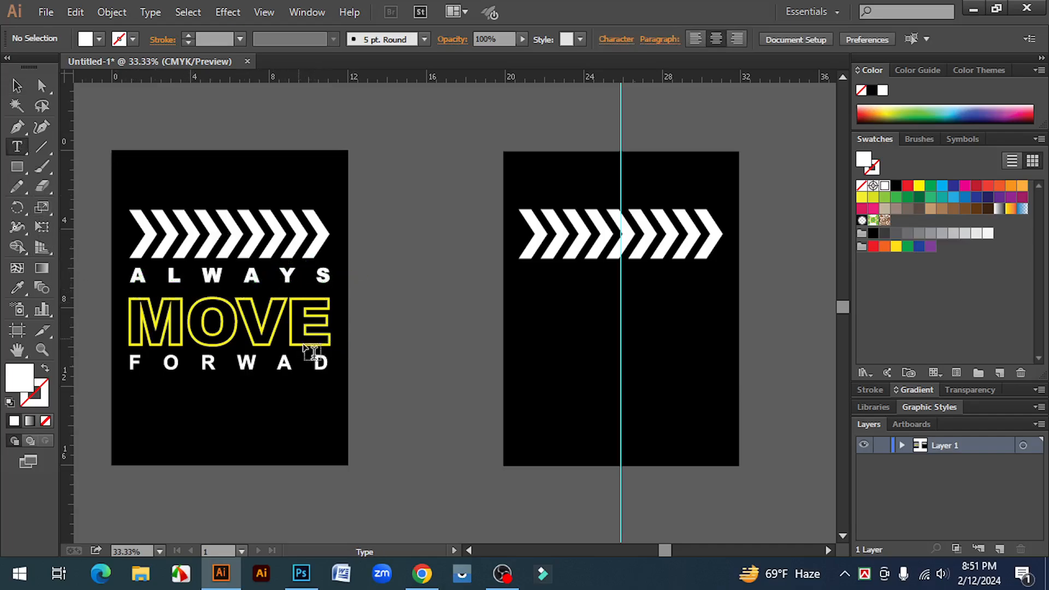
scroll(398, 375, "down", 2)
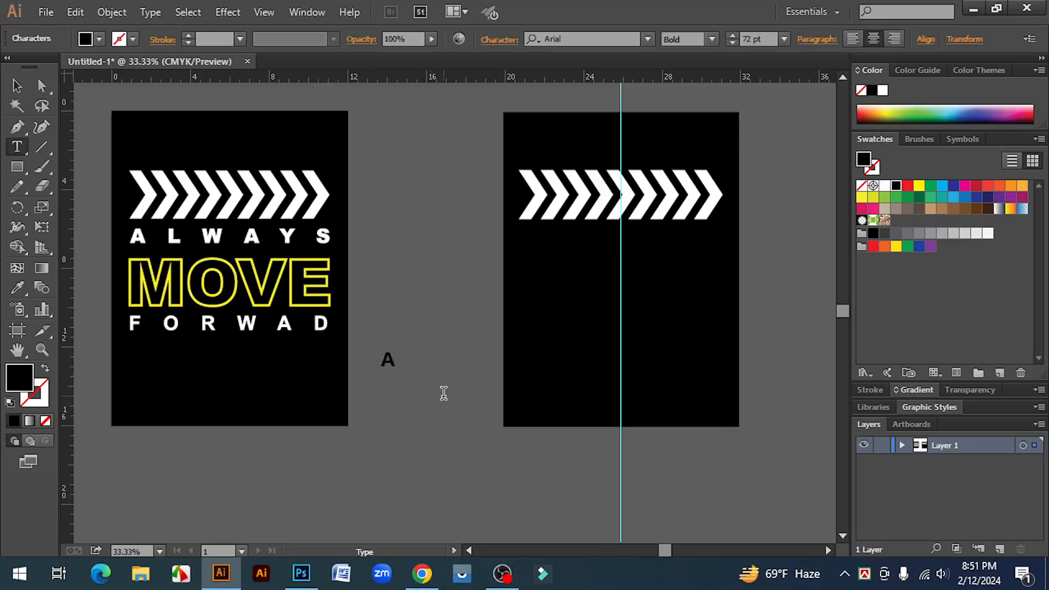
type("WAYS")
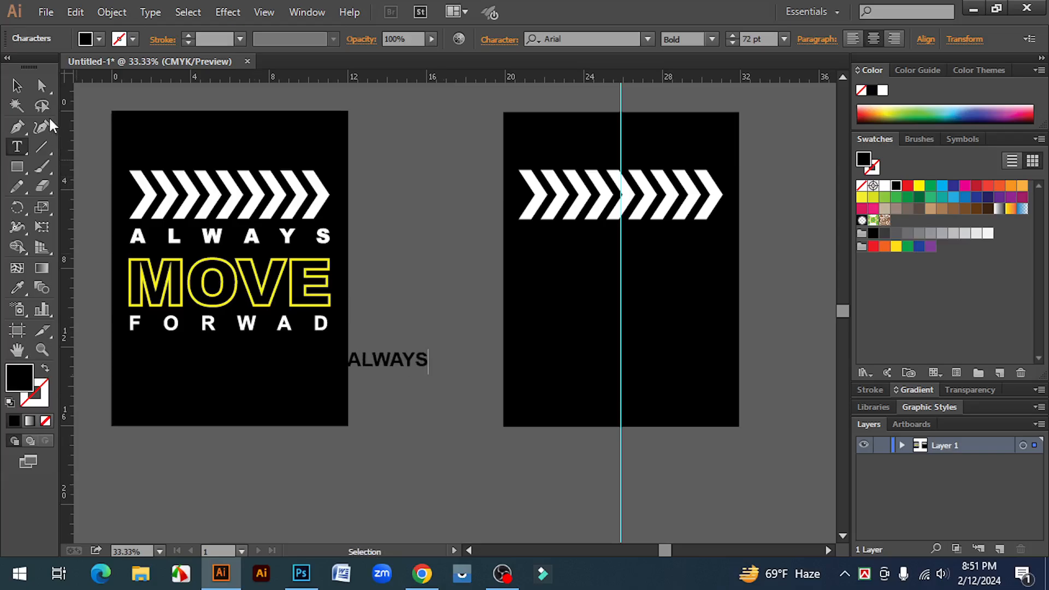
left_click(17, 86)
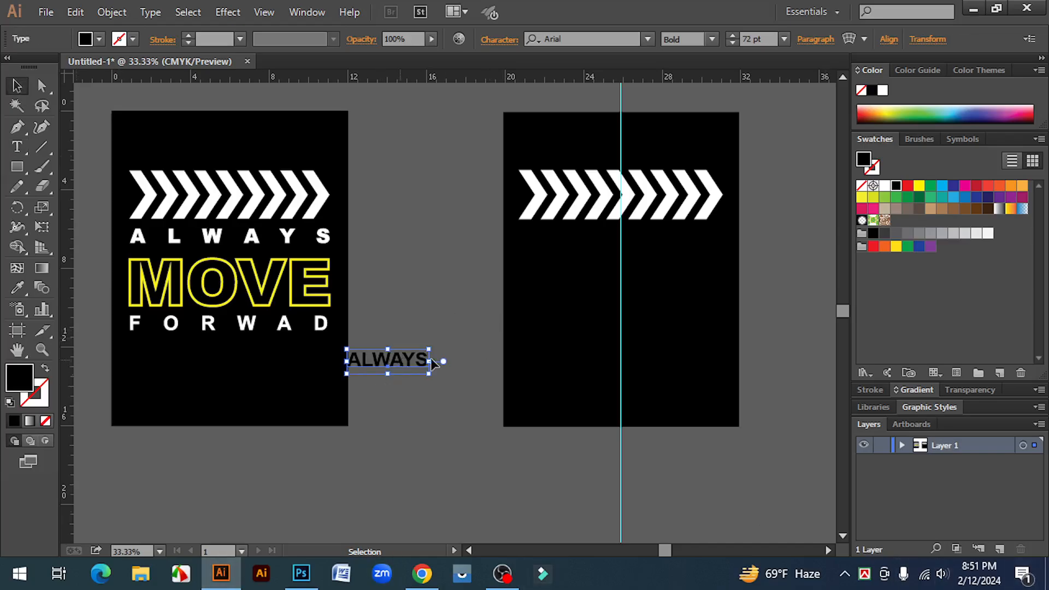
Move the ALWAYS text below the chevron row, centred on the vertical guide, and colour it white.
left_click_drag(433, 363, 610, 265)
left_click(885, 187)
left_click(18, 146)
left_click(16, 85)
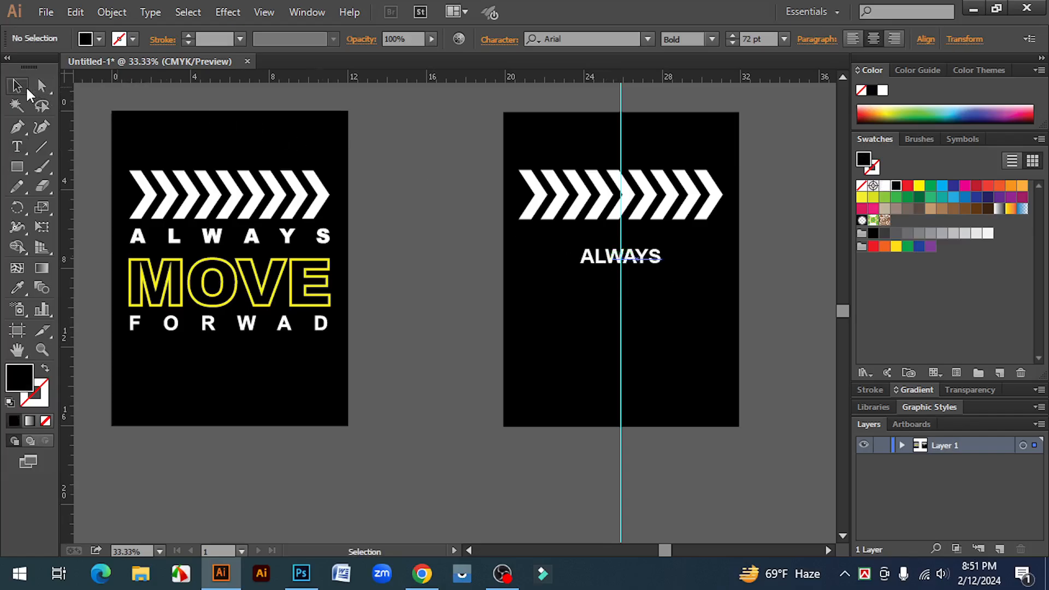
key("Delete")
Select the characters of ALWAYS and check their paragraph alignment.
left_click(17, 147)
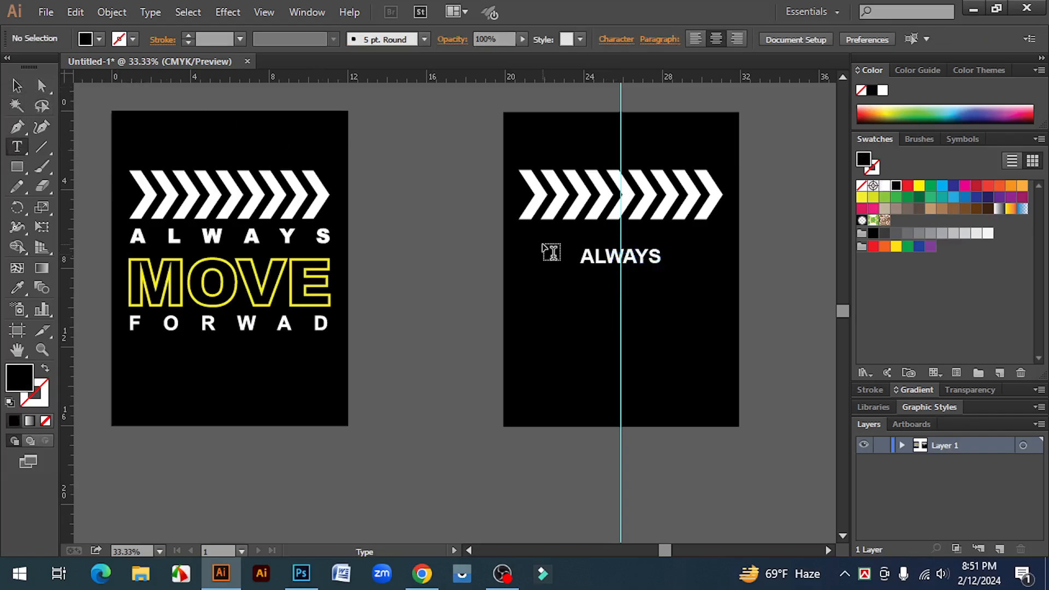
left_click_drag(585, 255, 742, 254)
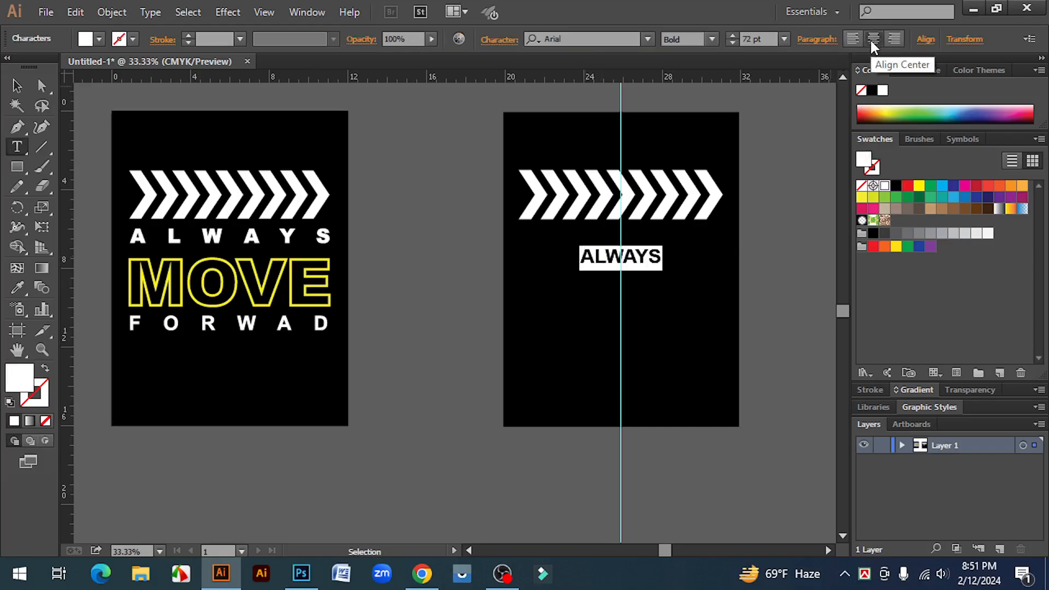
left_click(17, 85)
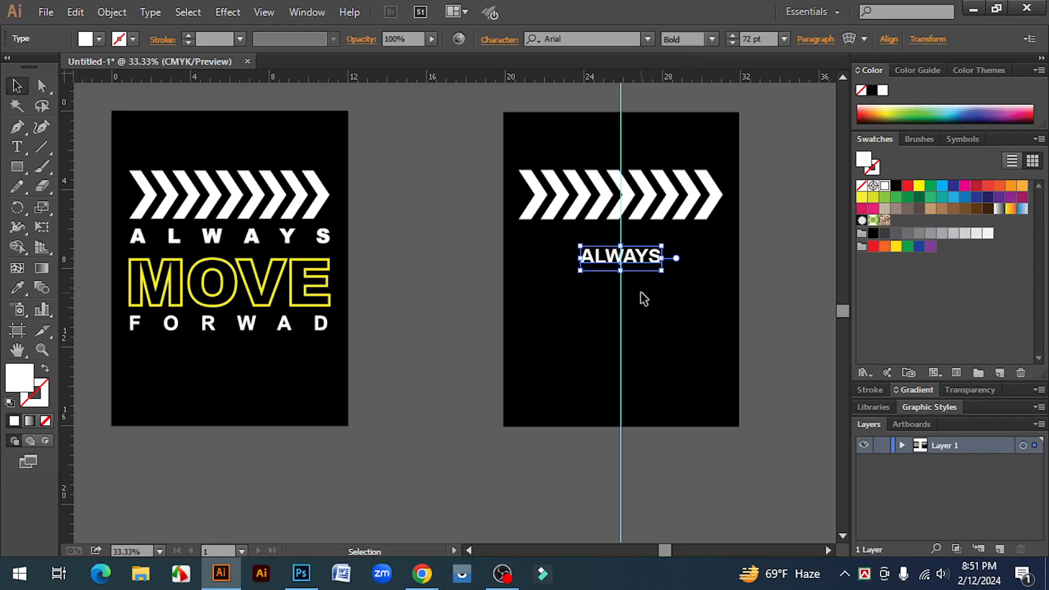
Nudge the ALWAYS text up until it sits just beneath the chevron row.
key("Up")
key("Up")
key("Up")
key("Up")
key("Up")
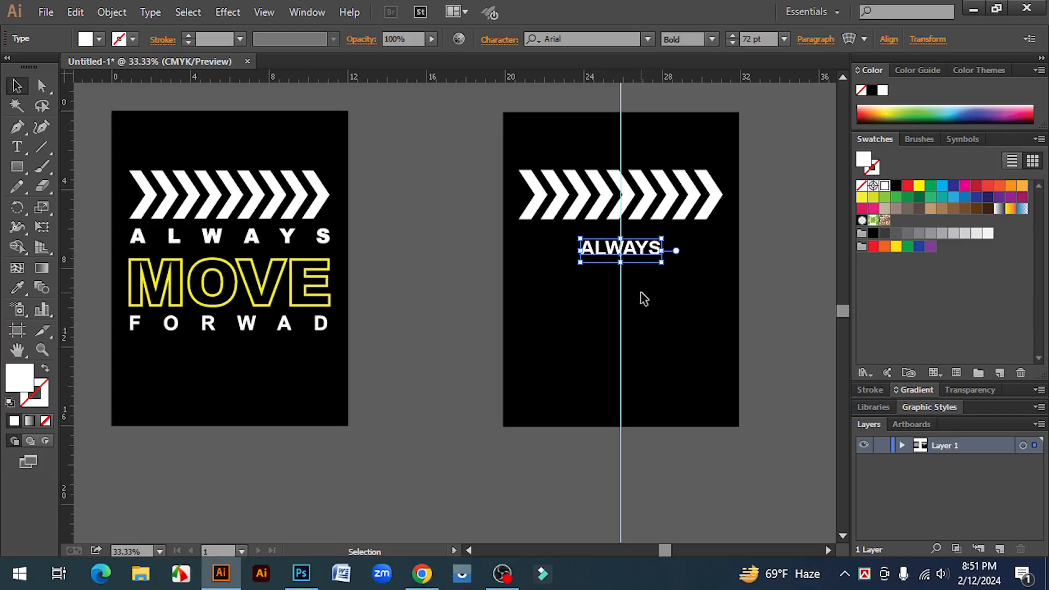
key("Up")
key("Up")
key("Up")
key("Up")
key("Up")
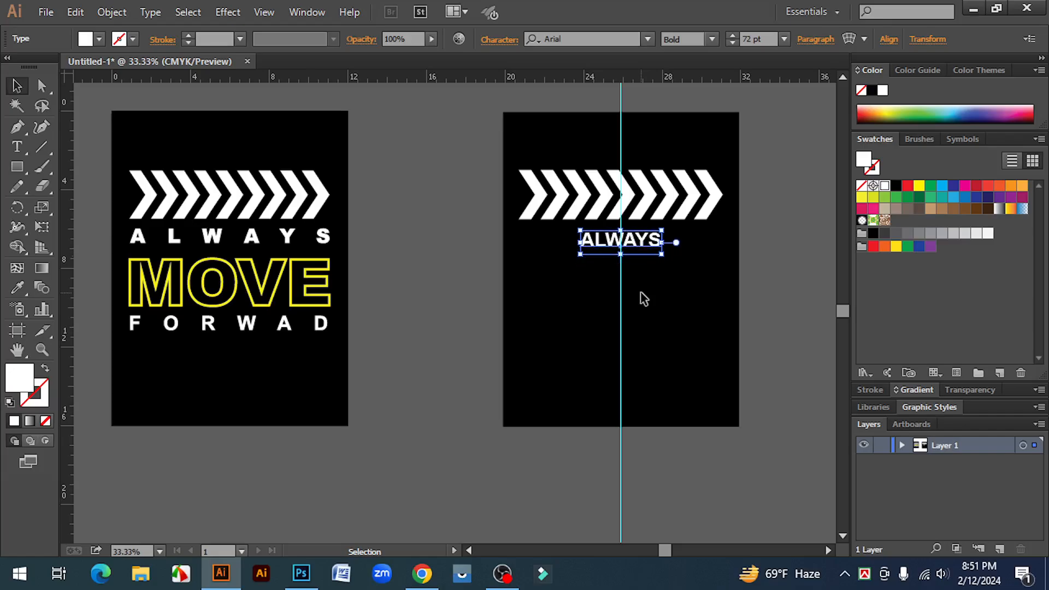
key("Up")
key("Up")
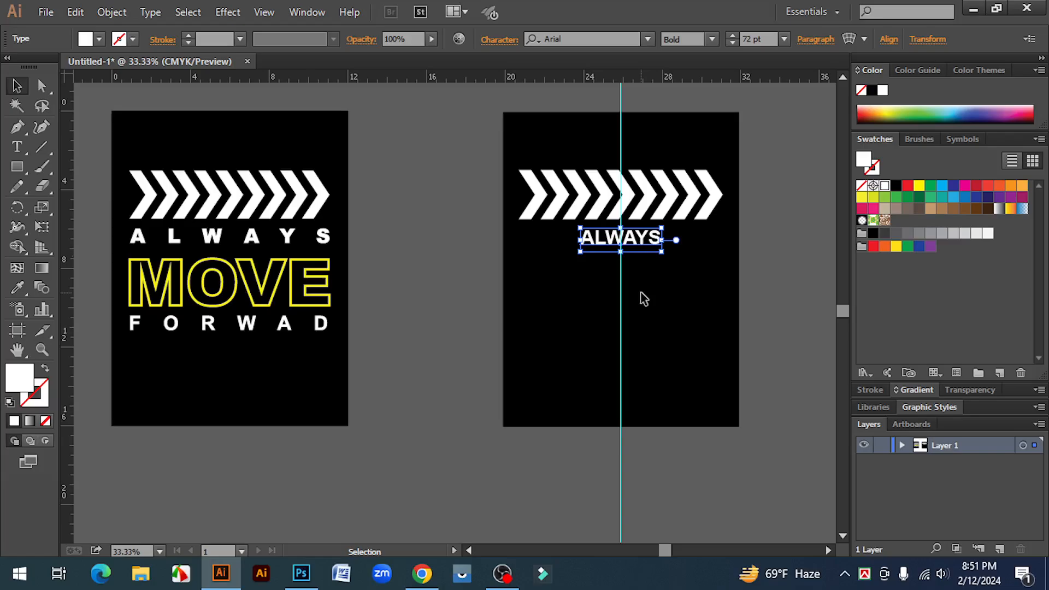
Increase the letter tracking of ALWAYS step by step until the word is nearly as wide as the chevron row.
key("alt+Right")
key("alt+Right")
key("alt+Right")
key("alt+Right")
key("alt+Right")
key("alt+Right")
key("alt+Right")
key("alt+Right")
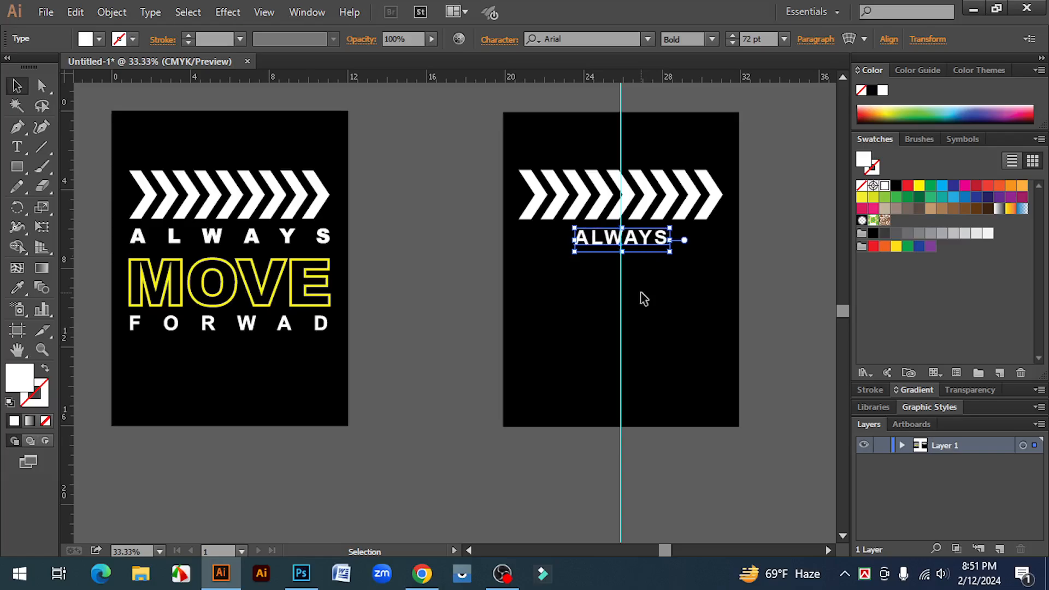
key("alt+Right")
key("alt+Right")
key("alt+Right")
key("alt+Right")
key("alt+Right")
key("alt+Right")
key("alt+Right")
key("alt+Right")
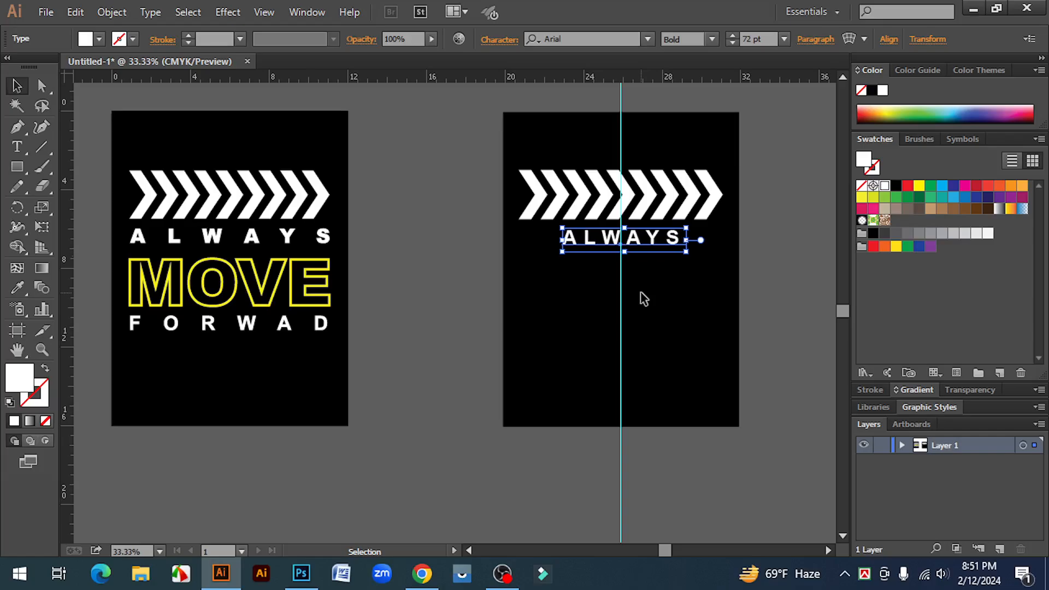
key("alt+Right")
key("alt+Right")
key("alt+Right")
key("alt+Right")
key("alt+Right")
key("alt+Right")
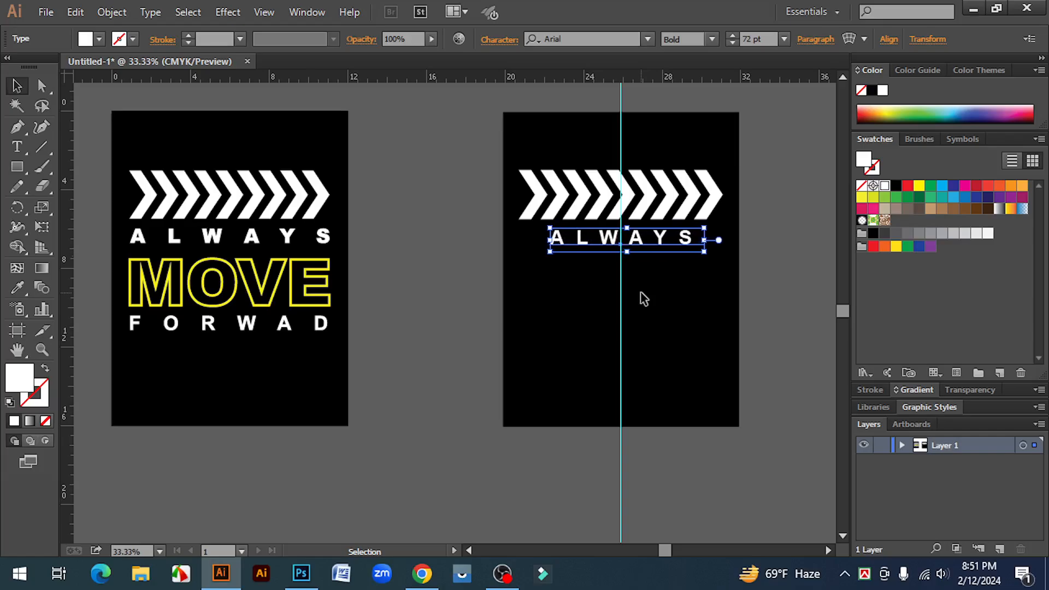
key("alt+Right")
key("alt+Right")
key("alt+Right")
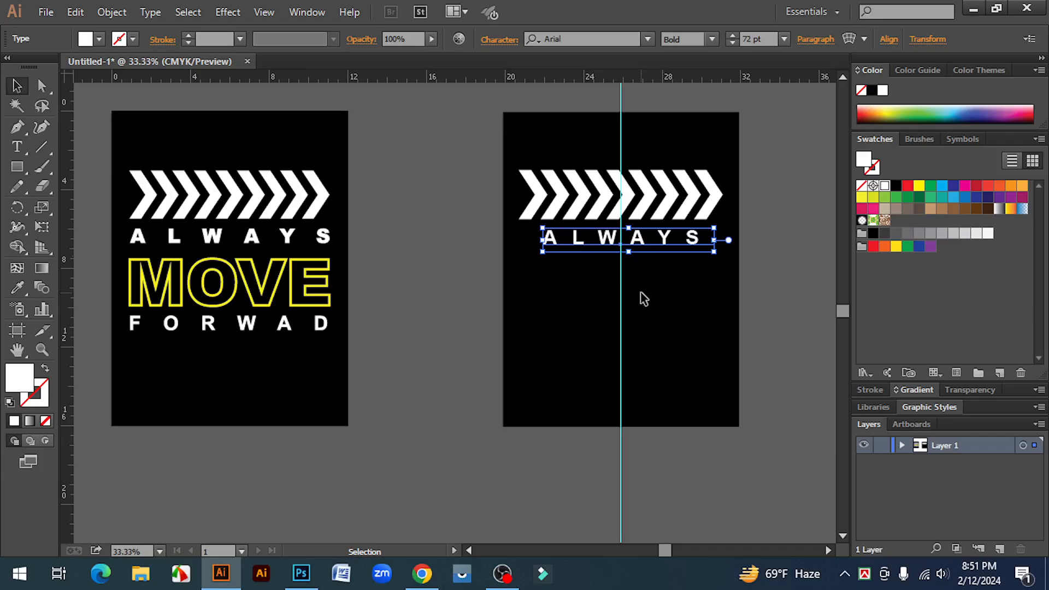
key("alt+Right")
key("alt+Right")
key("alt+Right")
key("alt+Right")
key("alt+Right")
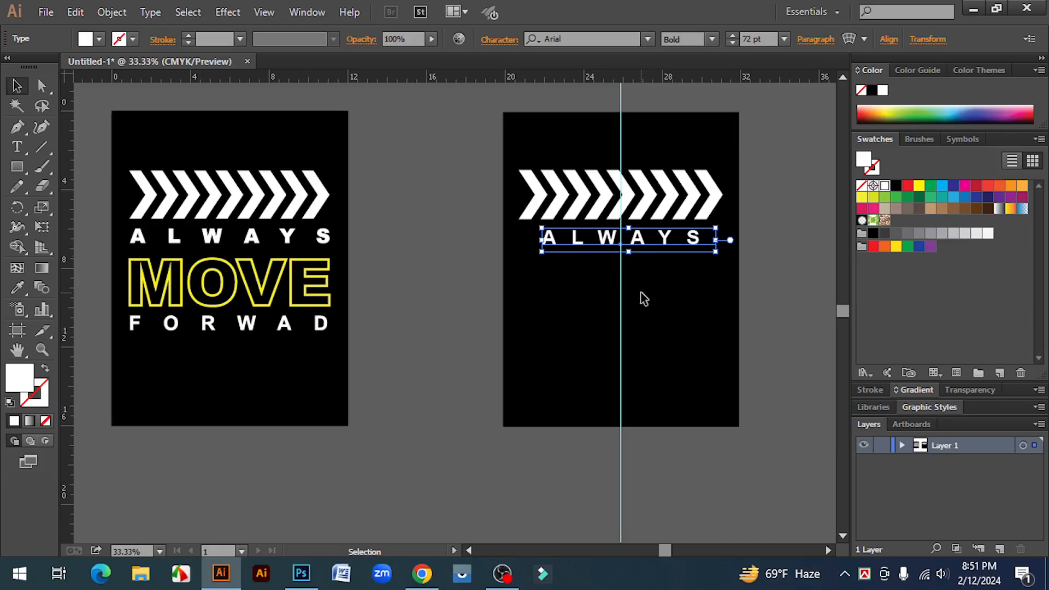
key("alt+Right")
key("alt+Right")
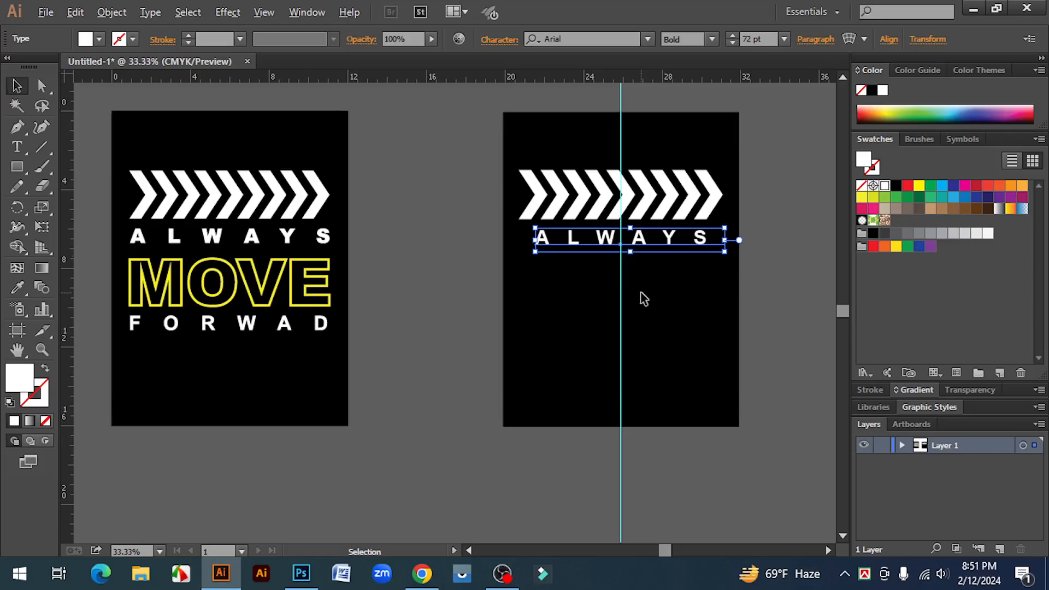
key("alt+Right")
key("alt+Right")
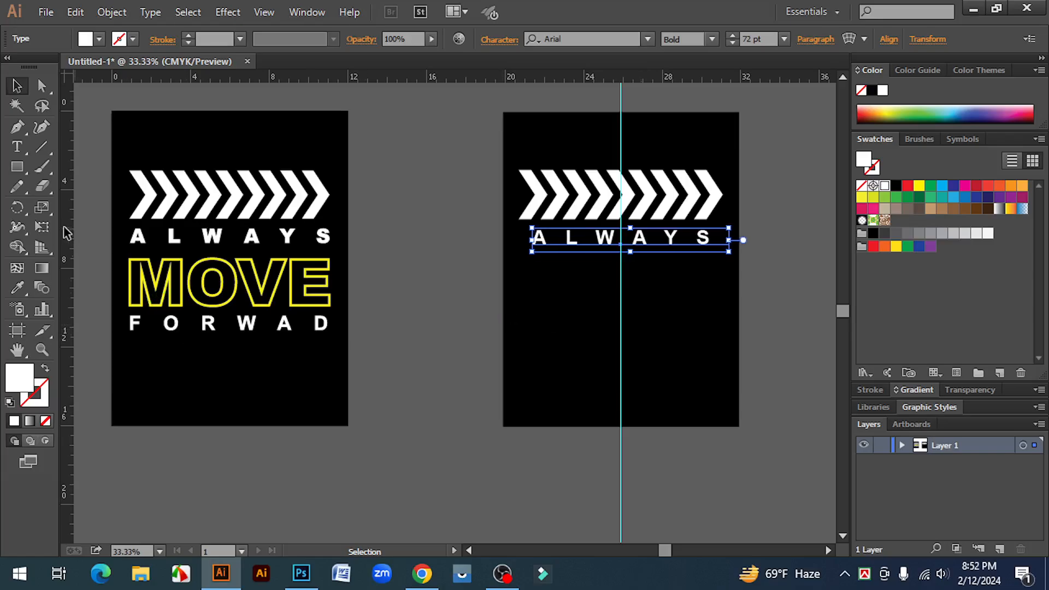
Place vertical guides at the left and right ends of the chevron row.
left_click_drag(66, 211, 519, 218)
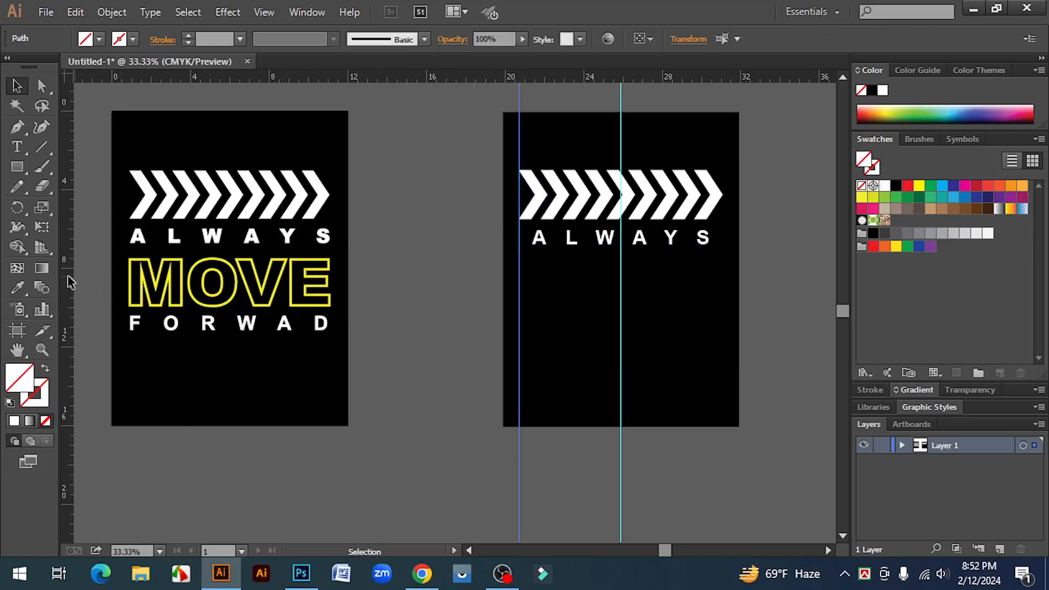
left_click_drag(69, 282, 726, 204)
Widen the tracking of ALWAYS further until its outer letters reach the two side guides.
left_click(650, 249)
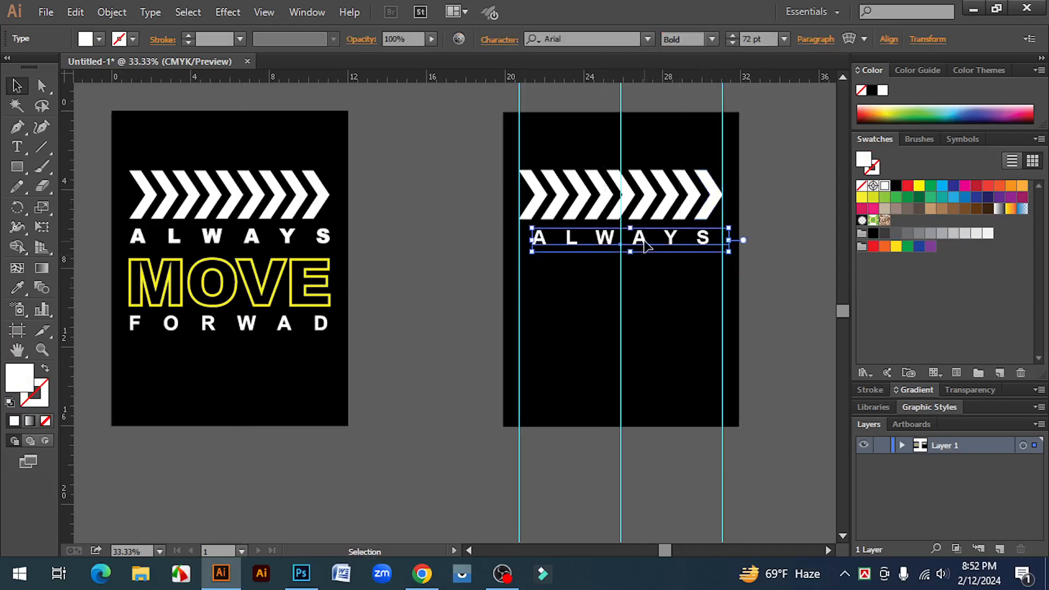
key("alt+Right")
key("alt+Right")
key("alt+Right")
key("alt+Right")
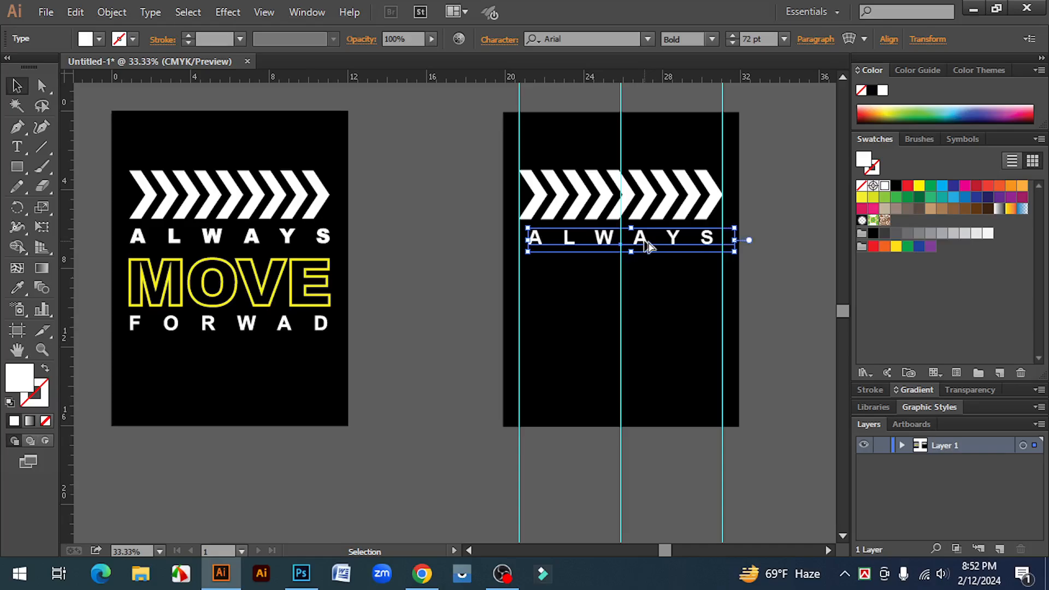
key("alt+Right")
key("alt+Right")
key("alt+Right")
key("alt+Right")
key("alt+Right")
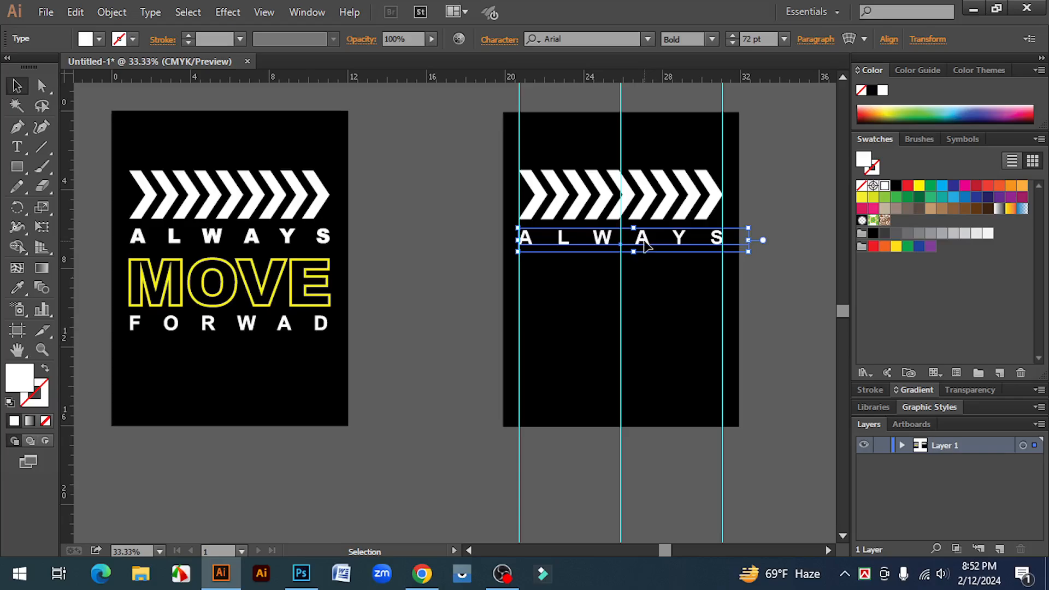
left_click(795, 345)
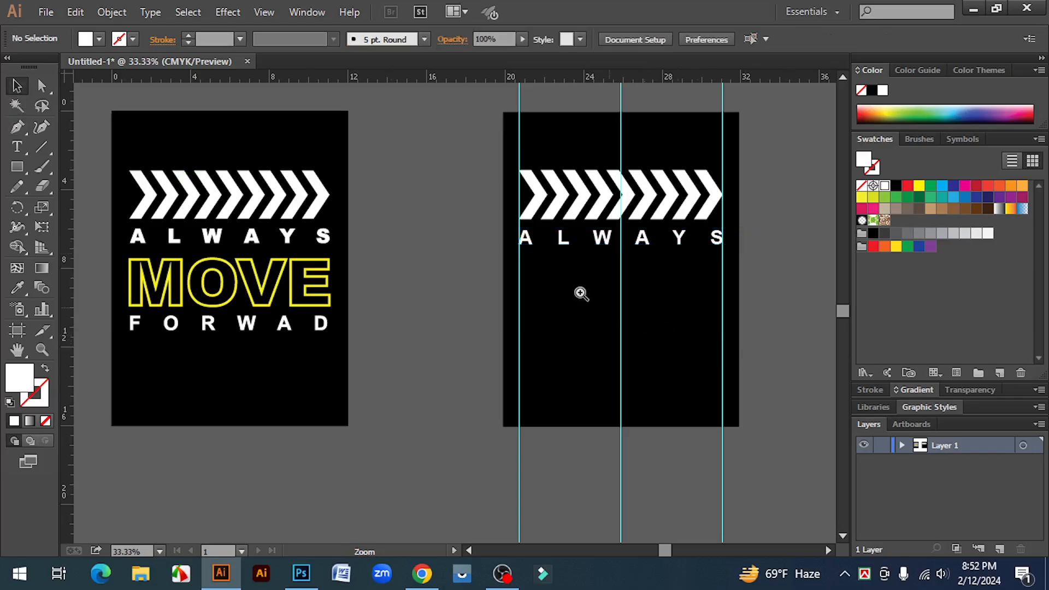
Convert the ALWAYS text to outlines and check the resulting letter group.
scroll(578, 293, "up", 2)
left_click(392, 257)
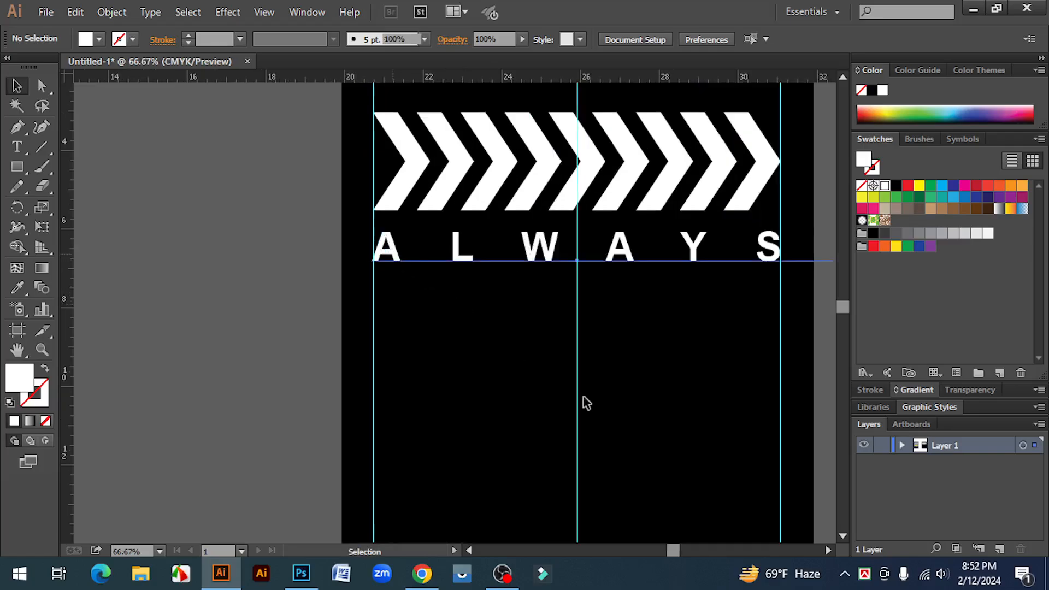
right_click(628, 260)
left_click(707, 364)
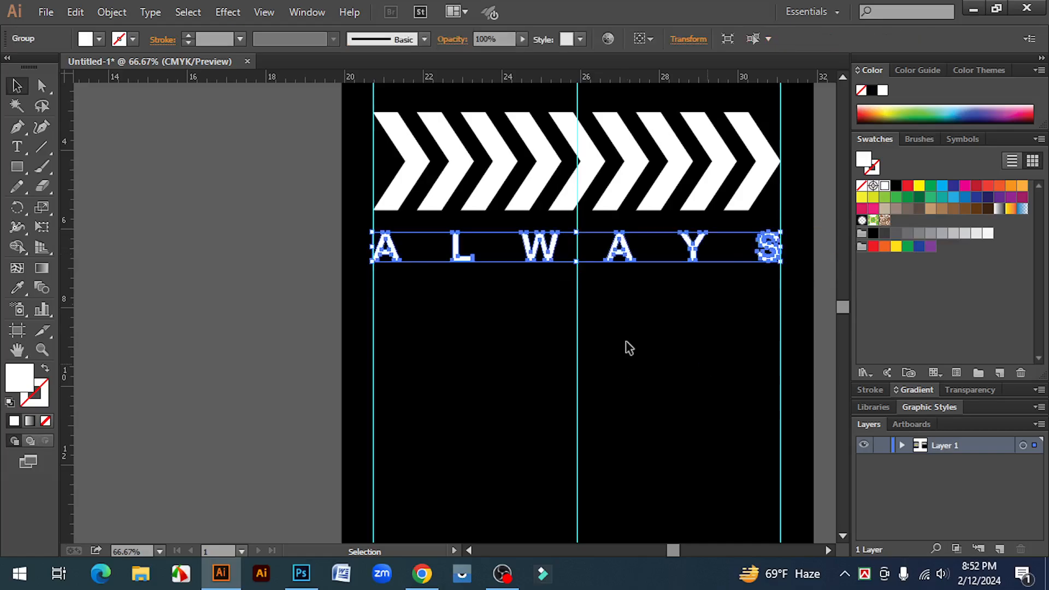
left_click(247, 312)
key("ctrl+minus")
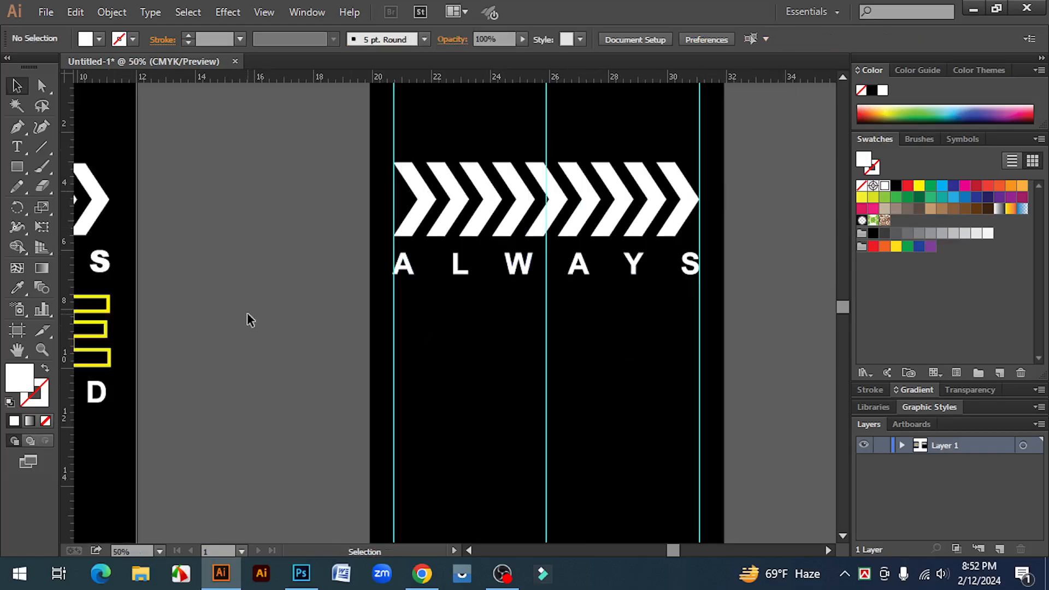
left_click(589, 275)
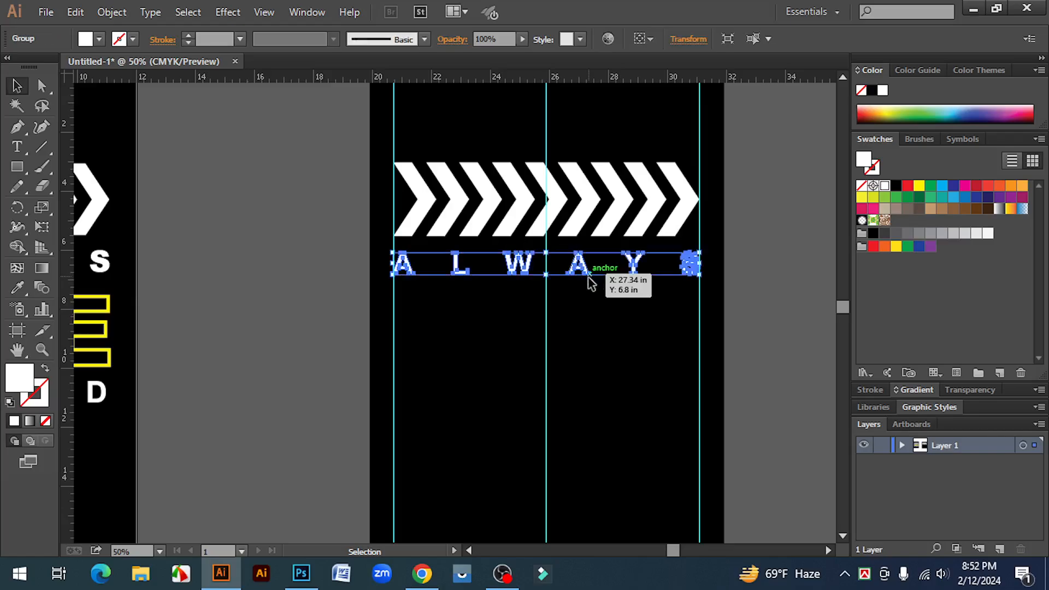
left_click(300, 356)
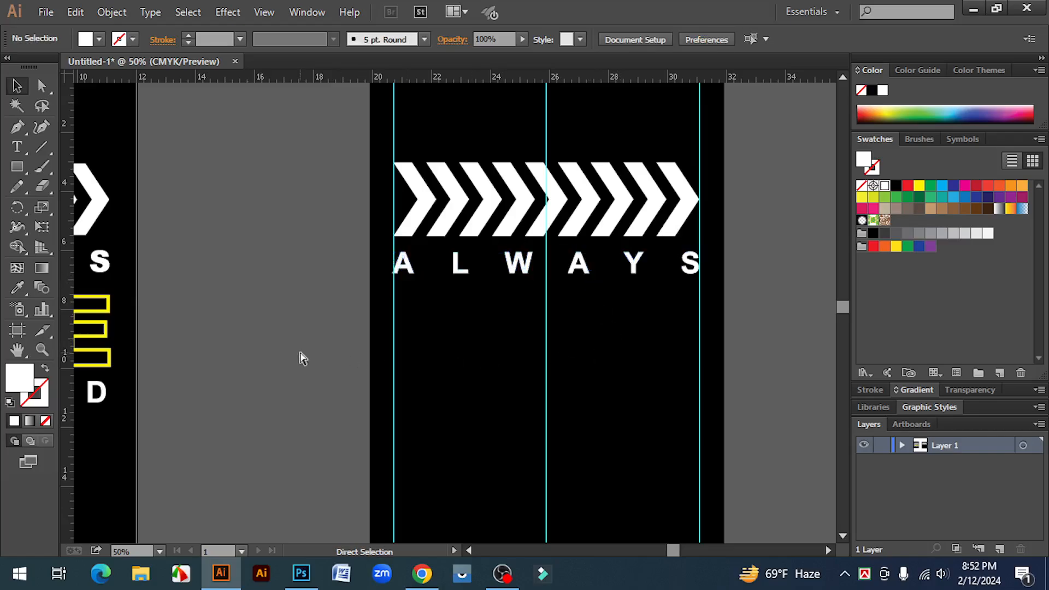
Add the text MOVE on the empty canvas below the rectangles and set its Arial font style to Black.
key("ctrl+minus")
key("ctrl+minus")
key("space")
left_click_drag(299, 390, 326, 345)
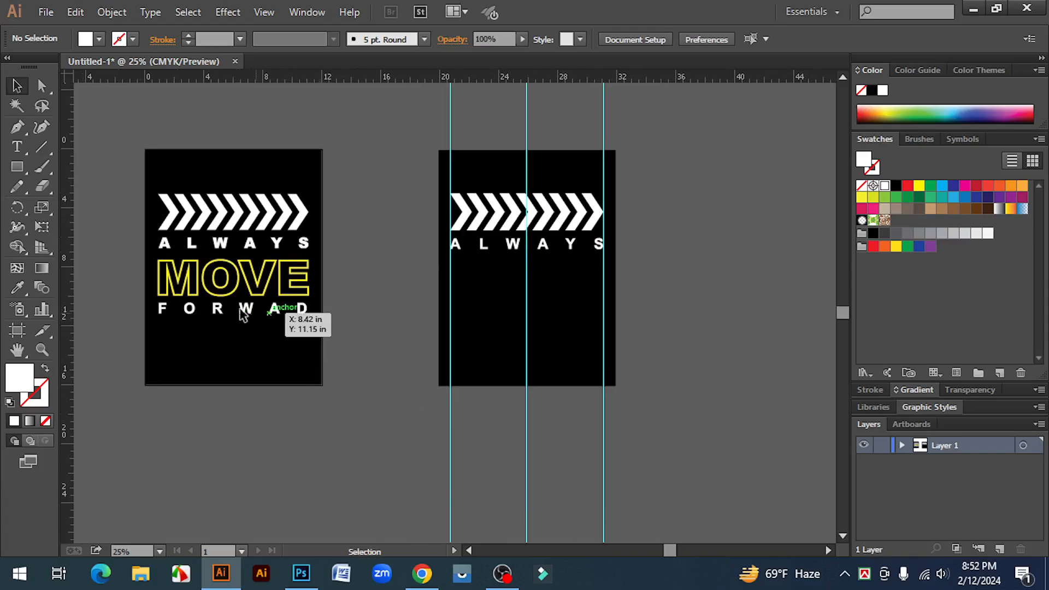
left_click(18, 149)
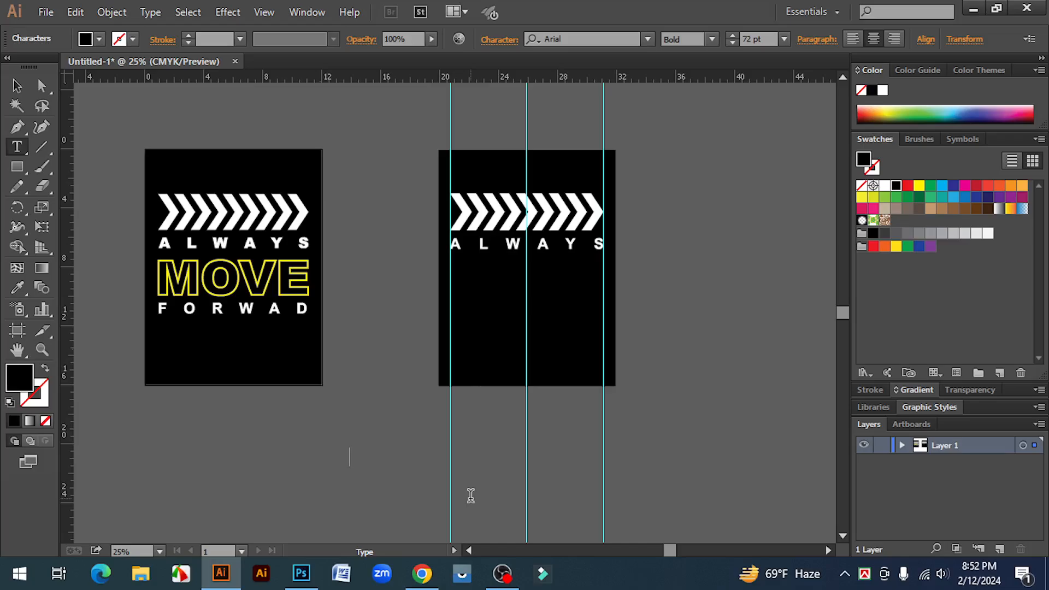
type("VE")
key("ctrl+a")
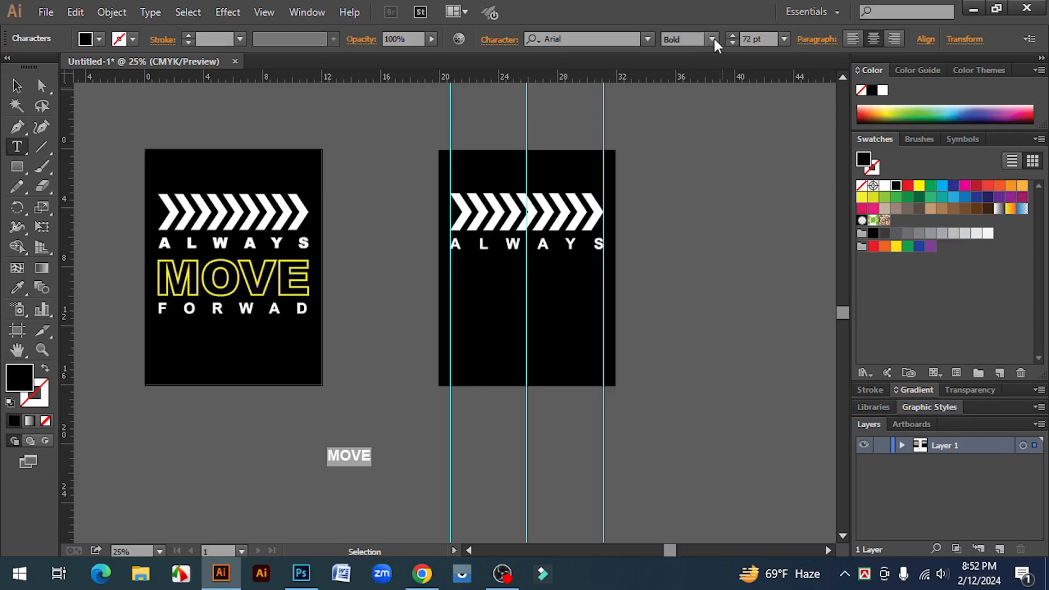
left_click(712, 38)
left_click(687, 199)
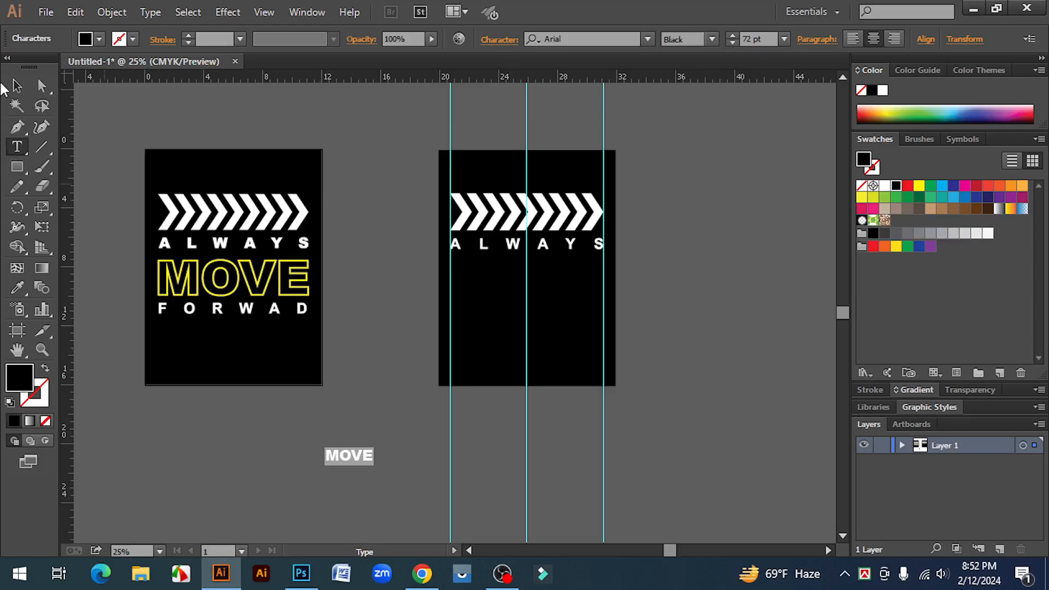
Enlarge the MOVE text to about 278 pt over the new black rectangle below ALWAYS and fill it yellow.
left_click(17, 86)
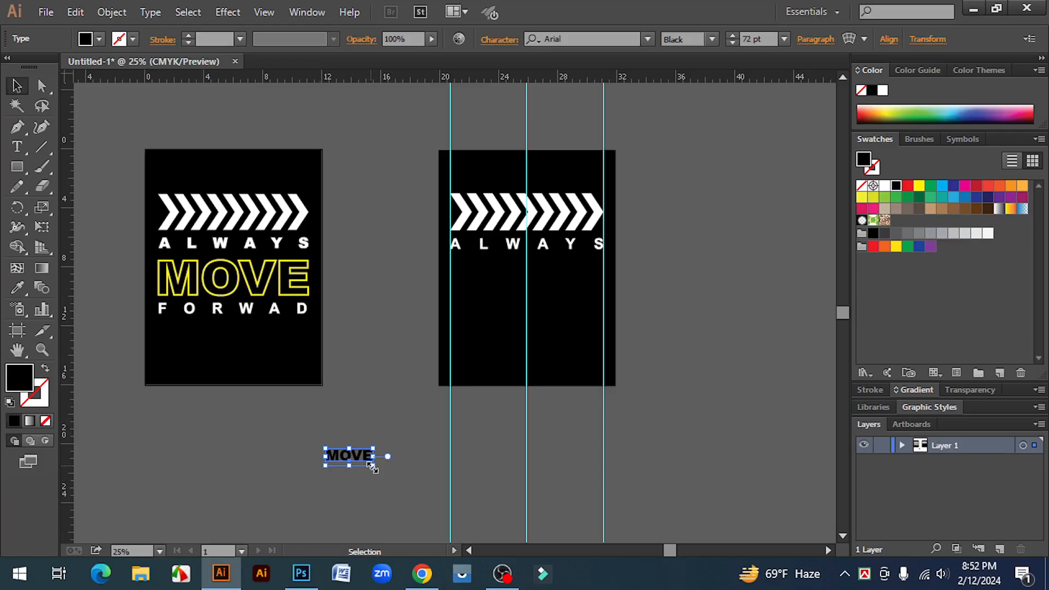
left_click_drag(372, 467, 565, 315)
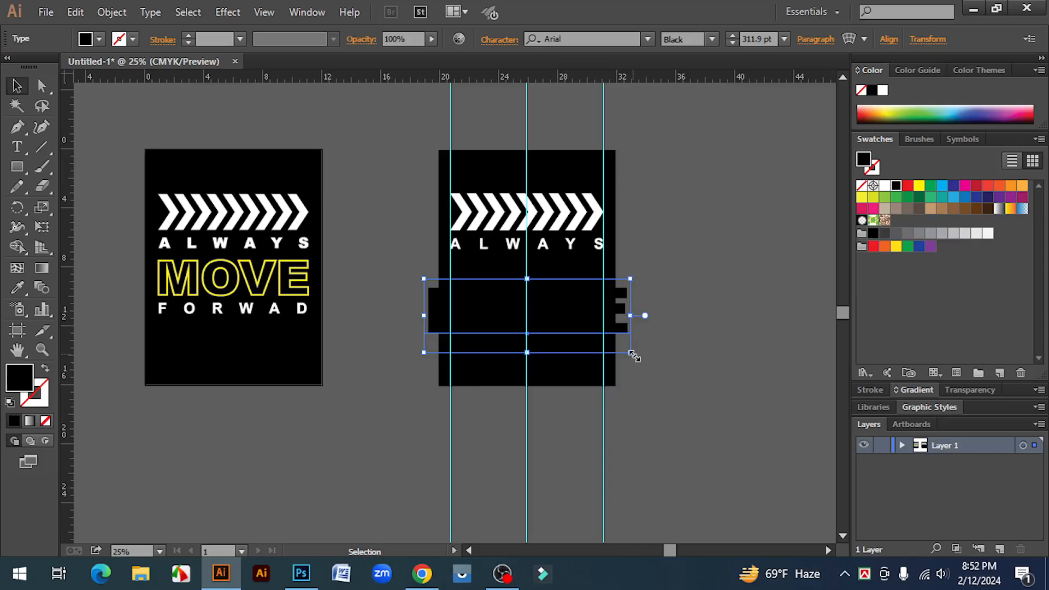
mouse_move(633, 354)
left_mouse_down()
mouse_move(604, 351)
mouse_move(619, 348)
left_mouse_up()
left_click(919, 187)
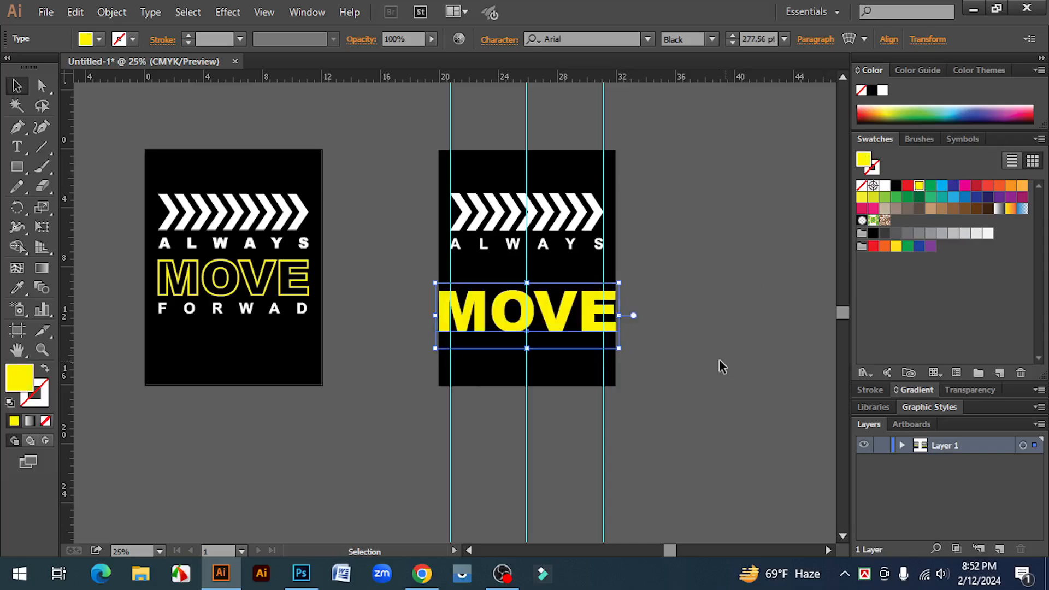
left_click(721, 362)
Scale MOVE down to about 236 pt so it fits between the two side guides and convert it to outlines.
left_click(499, 354, "ctrl")
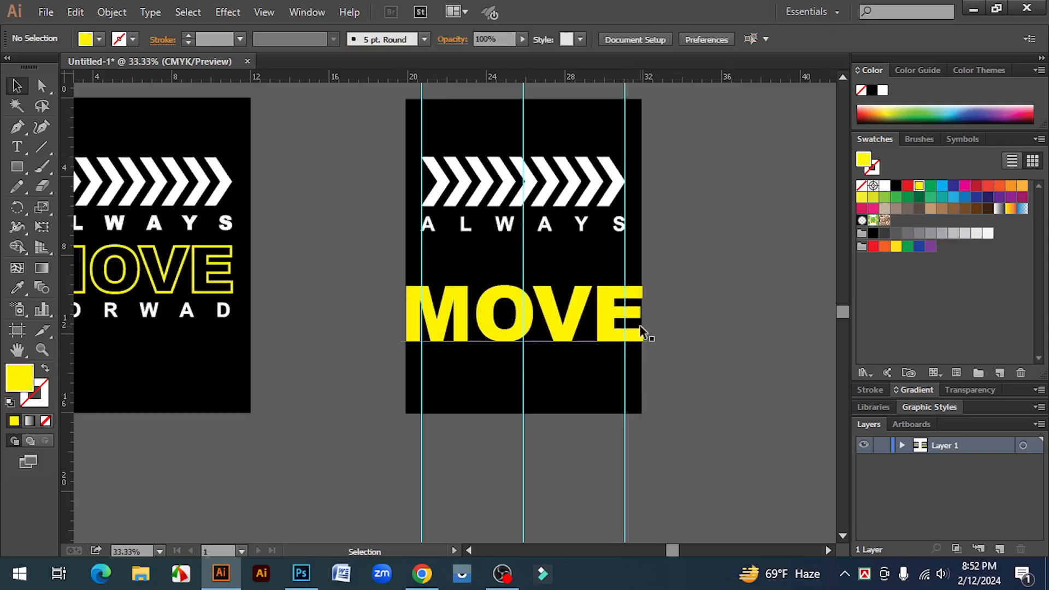
left_click(637, 342)
left_click_drag(647, 365, 628, 357)
right_click(544, 299)
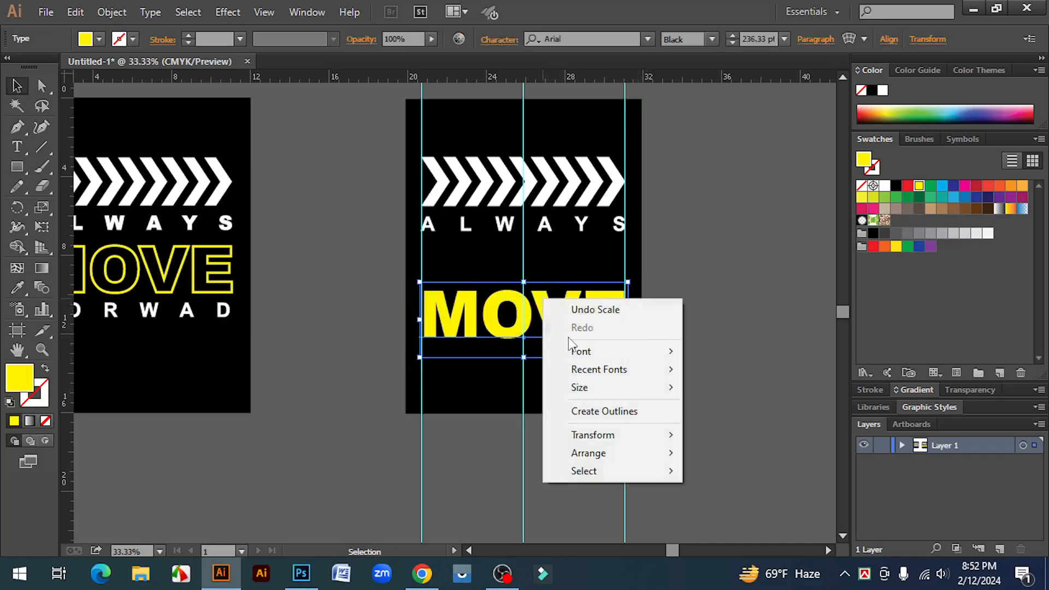
left_click(620, 413)
left_click(684, 400)
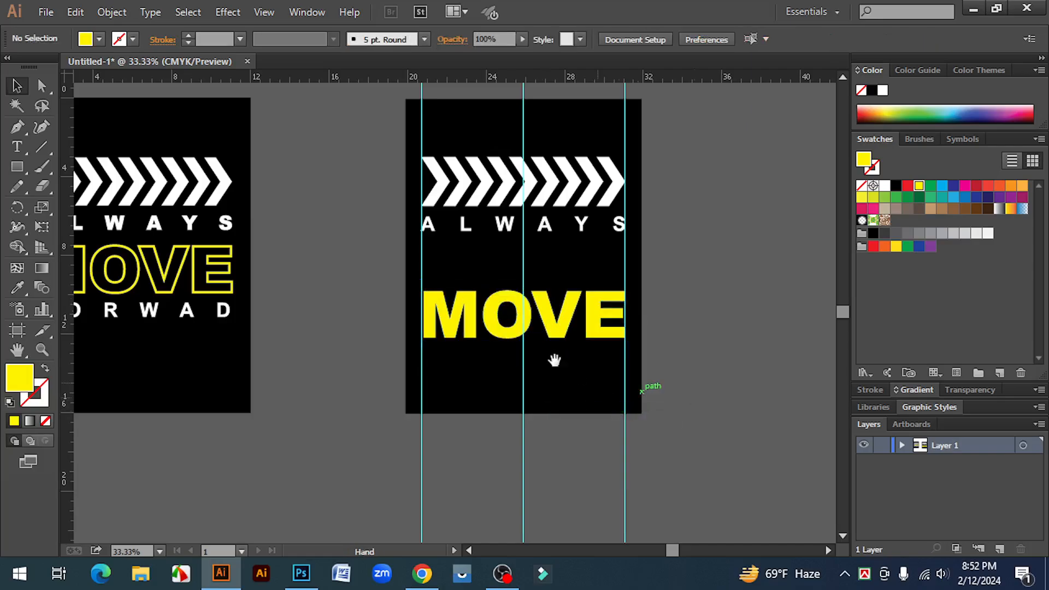
Move the outlined MOVE up to just beneath ALWAYS and align its left edge with the left guide.
key("ctrl+plus")
left_click_drag(522, 278, 519, 244)
key("ctrl+plus")
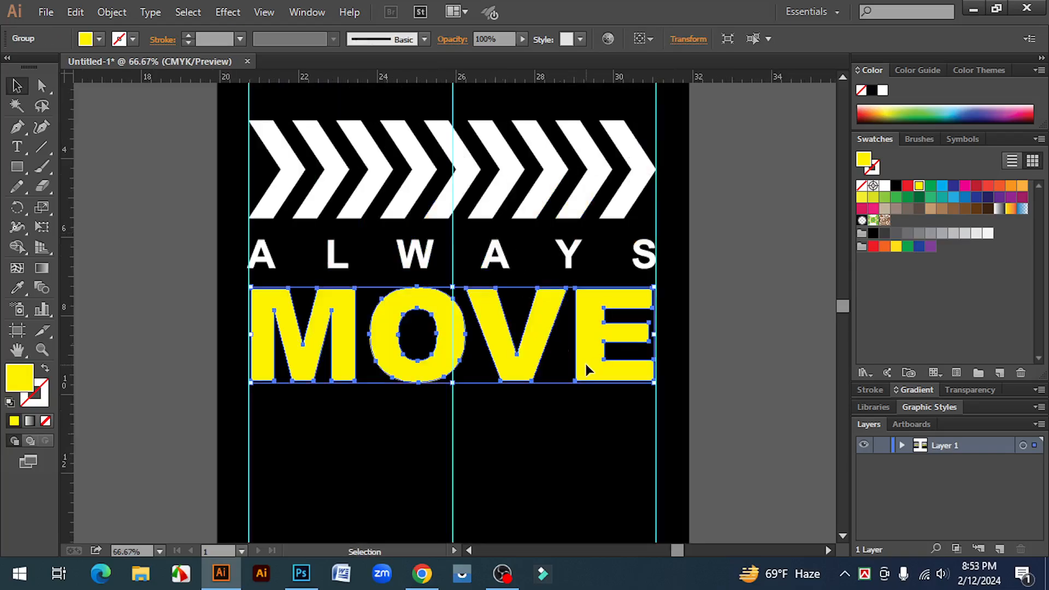
key("Up")
key("Left")
key("Left")
key("Left")
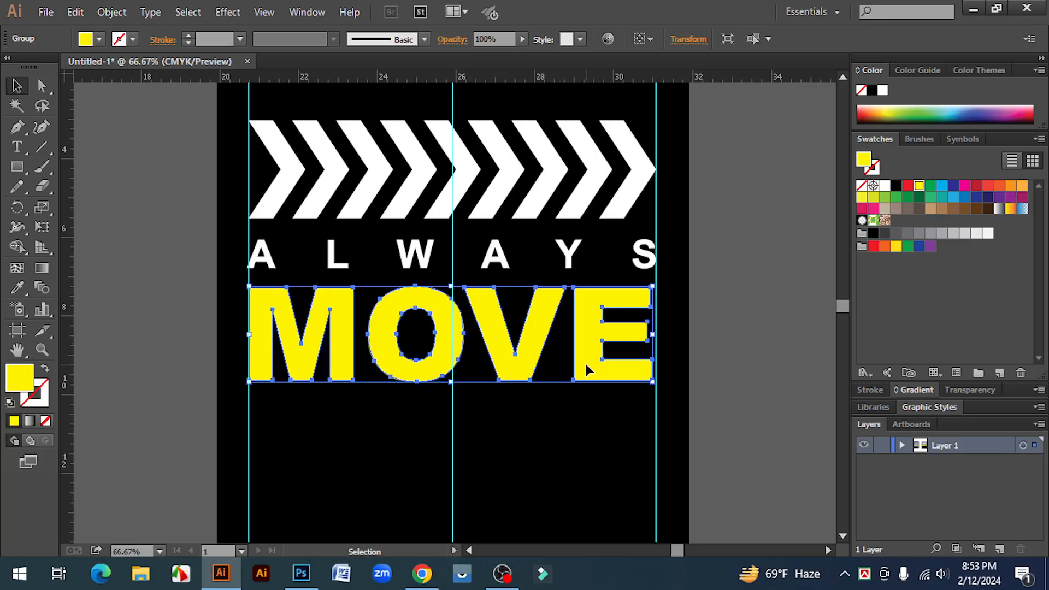
key("Up")
key("Up")
Enlarge the MOVE outlines slightly until the right edge of the E meets the right guide.
key("ctrl+plus")
key("ctrl+plus")
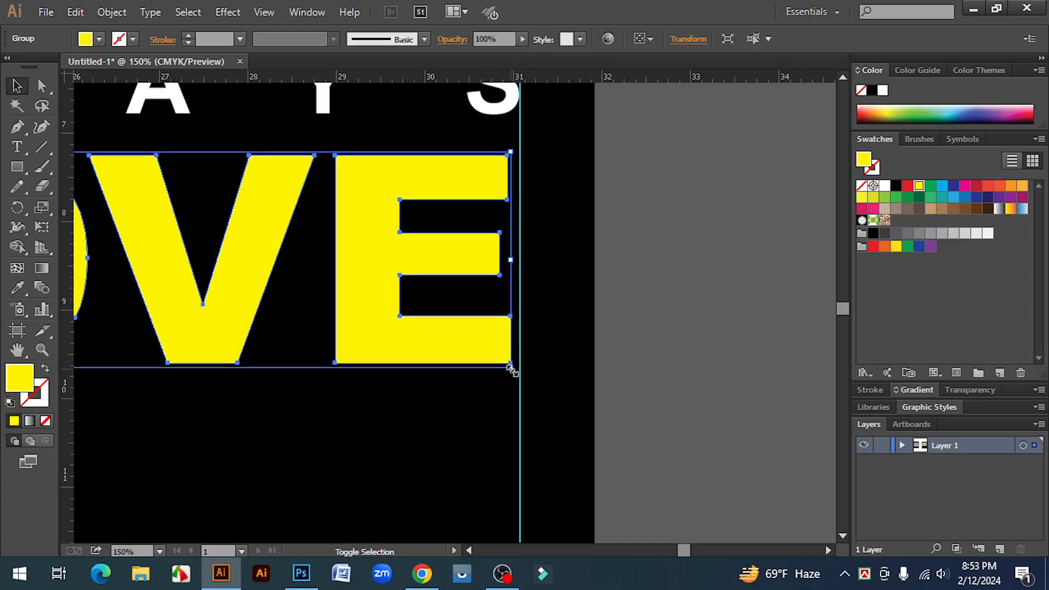
left_click_drag(512, 370, 519, 370)
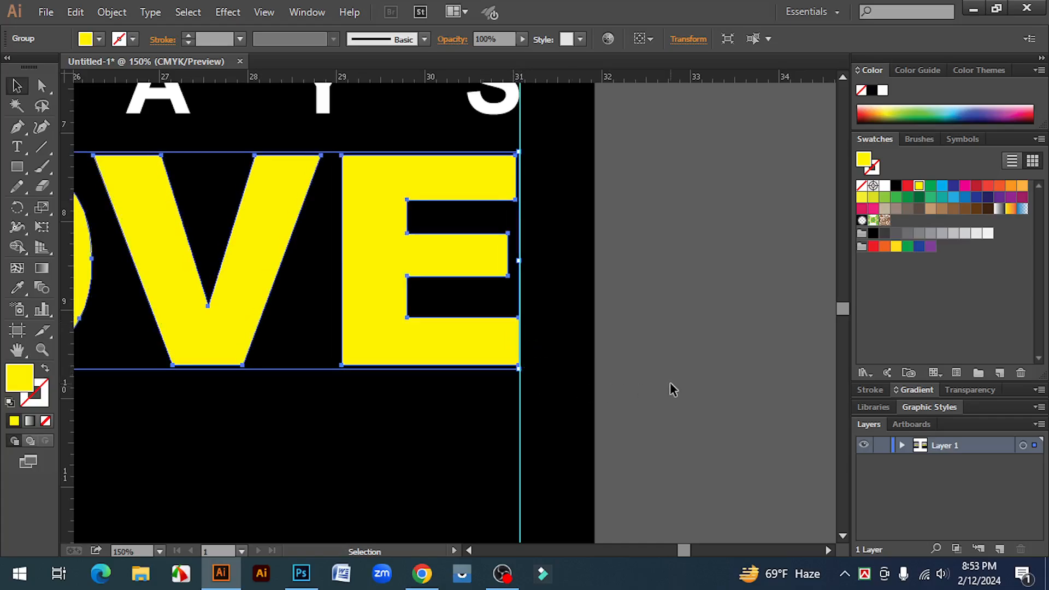
left_click(673, 390)
Swap the fill and stroke of the MOVE letters so they have a yellow outline and no fill.
left_click(411, 251)
right_click(411, 250)
left_click(705, 326)
left_click(705, 327)
left_click(392, 268)
key("ctrl+minus")
key("ctrl+minus")
key("space")
left_click_drag(452, 428, 634, 410)
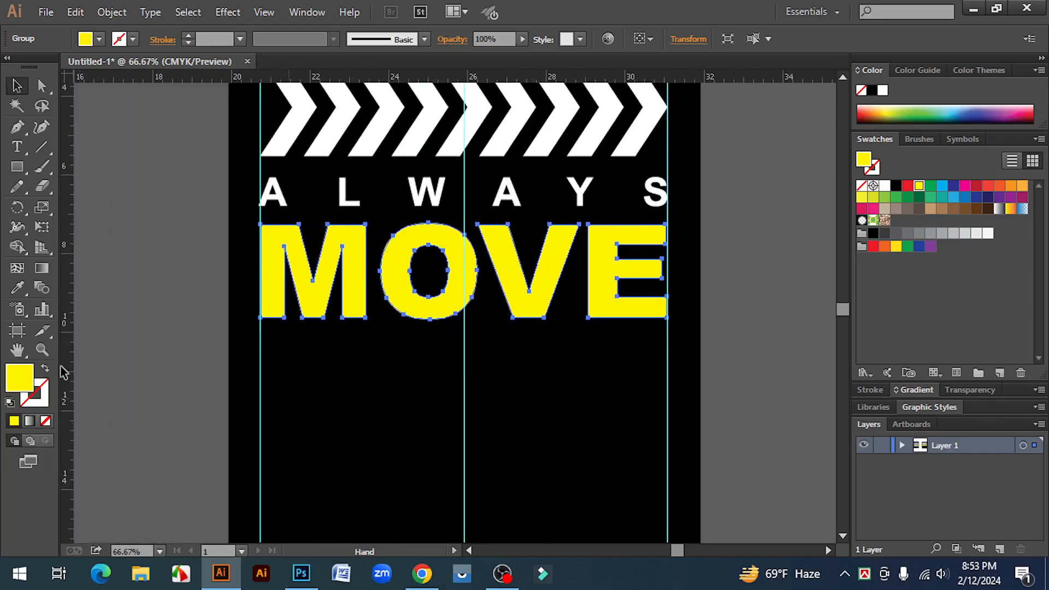
left_click(44, 372)
left_click(168, 360)
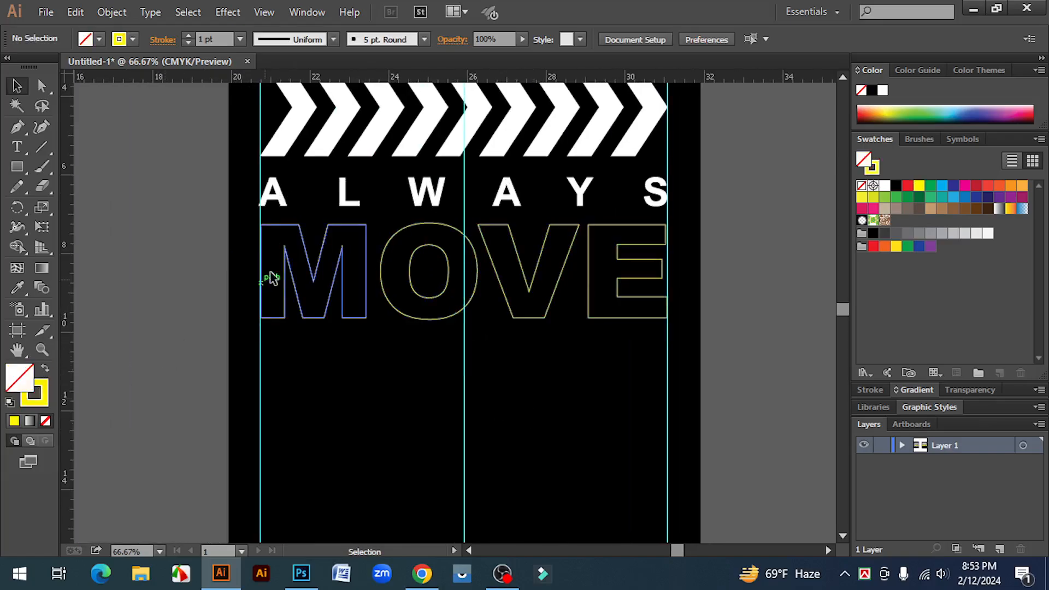
Set the stroke weight of the yellow MOVE outlines to 7 pt.
left_click(327, 228)
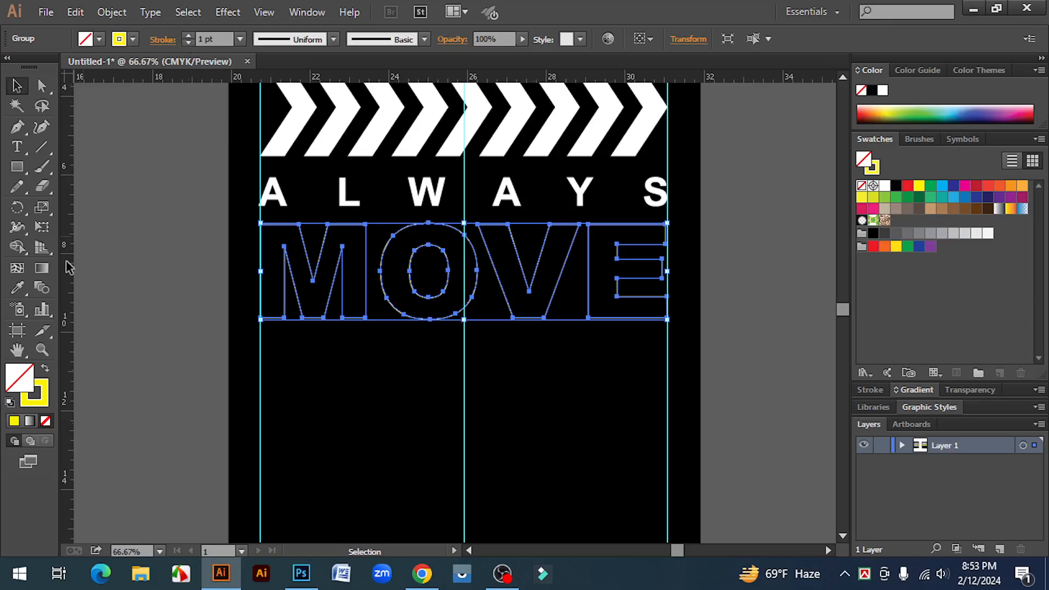
left_click(43, 387)
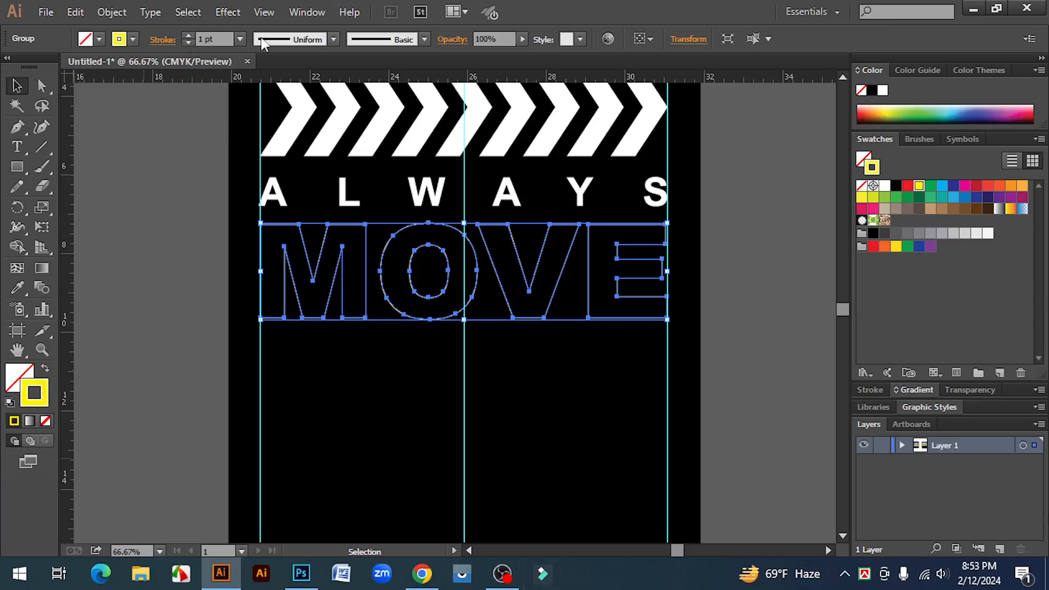
left_click(187, 36)
left_click(186, 36)
left_click(187, 36)
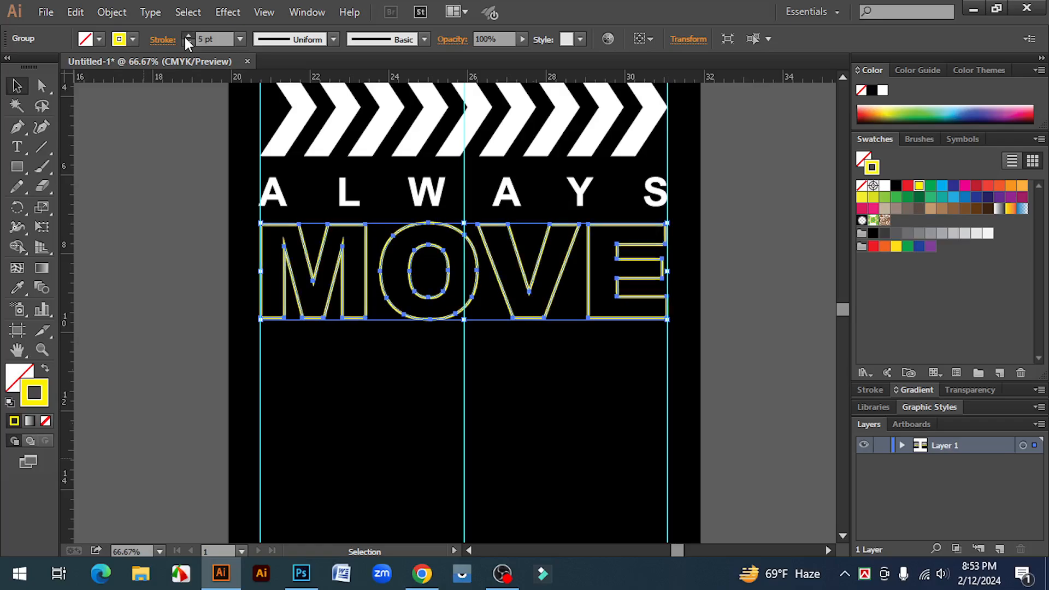
left_click(187, 36)
left_click(187, 36)
left_click(187, 36)
left_click(758, 310)
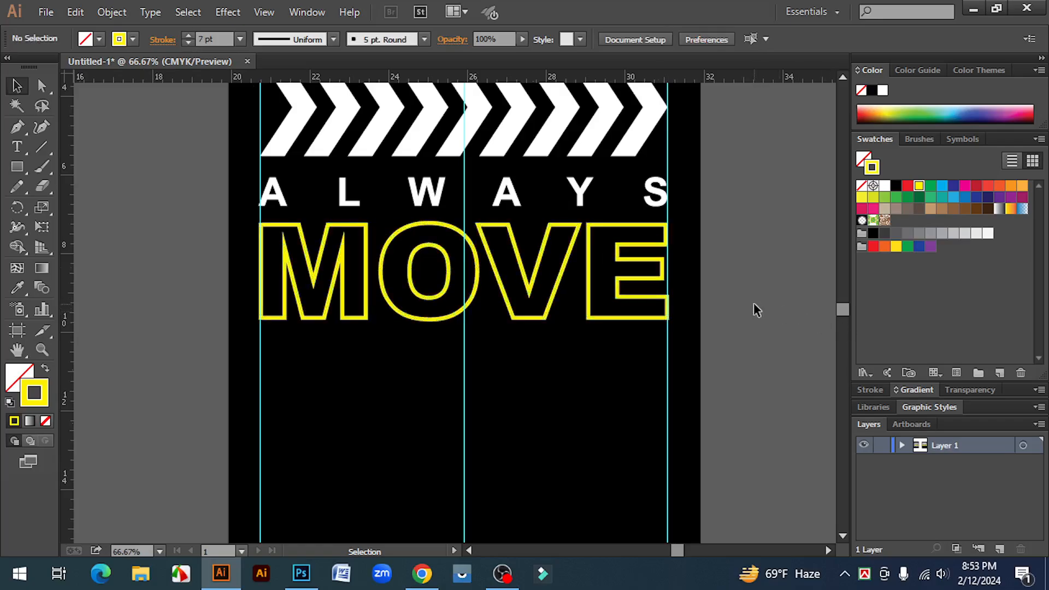
Add the text FORWAD in Arial Black, 72 pt, on the empty canvas below the two rectangles.
key("ctrl+minus")
left_click_drag(630, 391, 749, 379)
key("ctrl+minus")
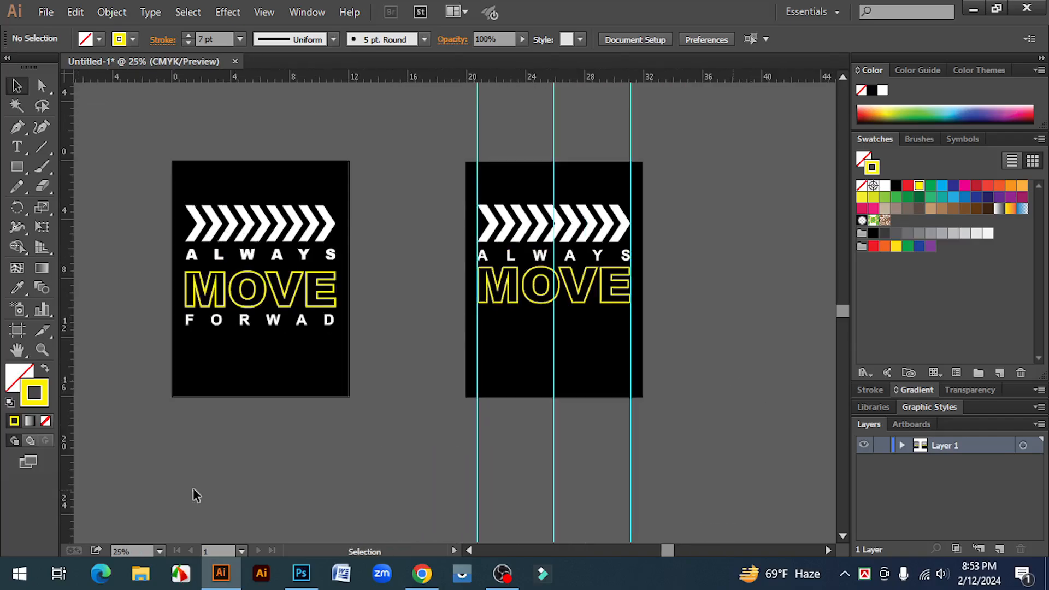
left_click(17, 146)
scroll(428, 479, "down", 2)
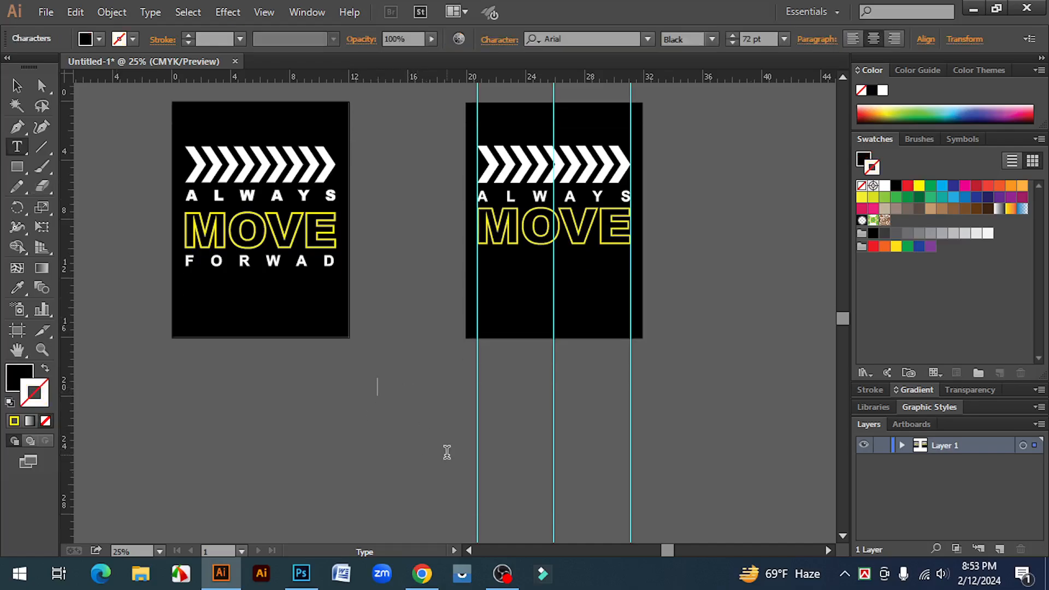
type("RWAD")
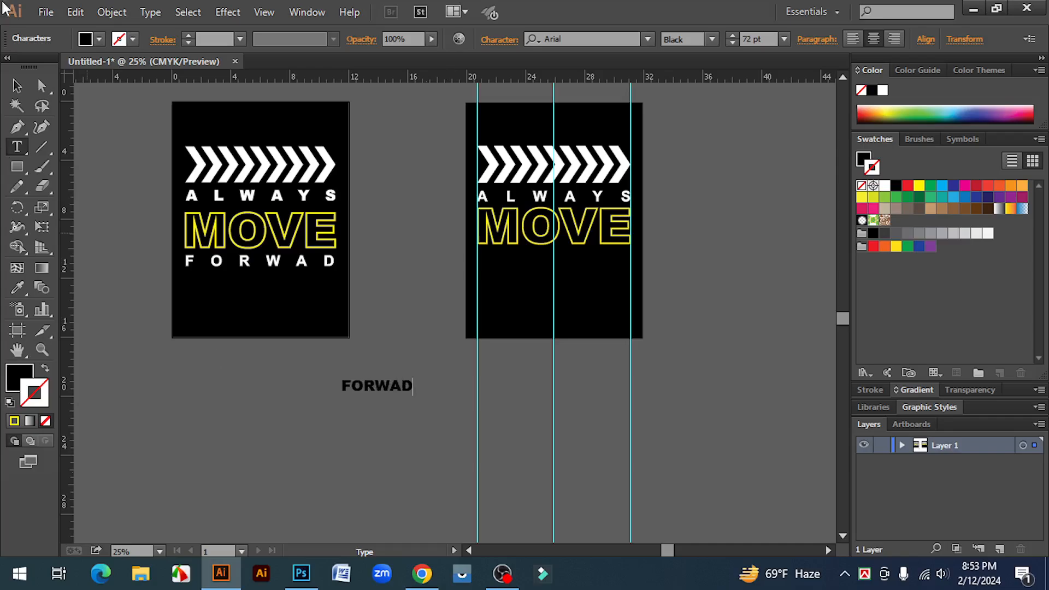
key("Escape")
Place FORWAD on the black rectangle below MOVE and give it a white fill with no stroke.
left_click(473, 378, "ctrl")
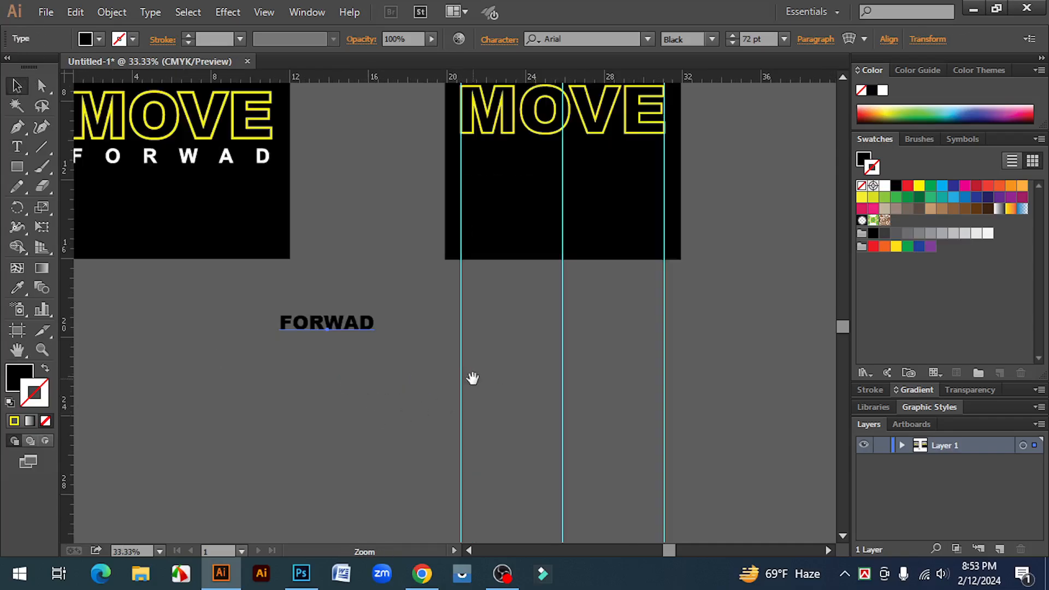
left_click_drag(353, 322, 581, 187)
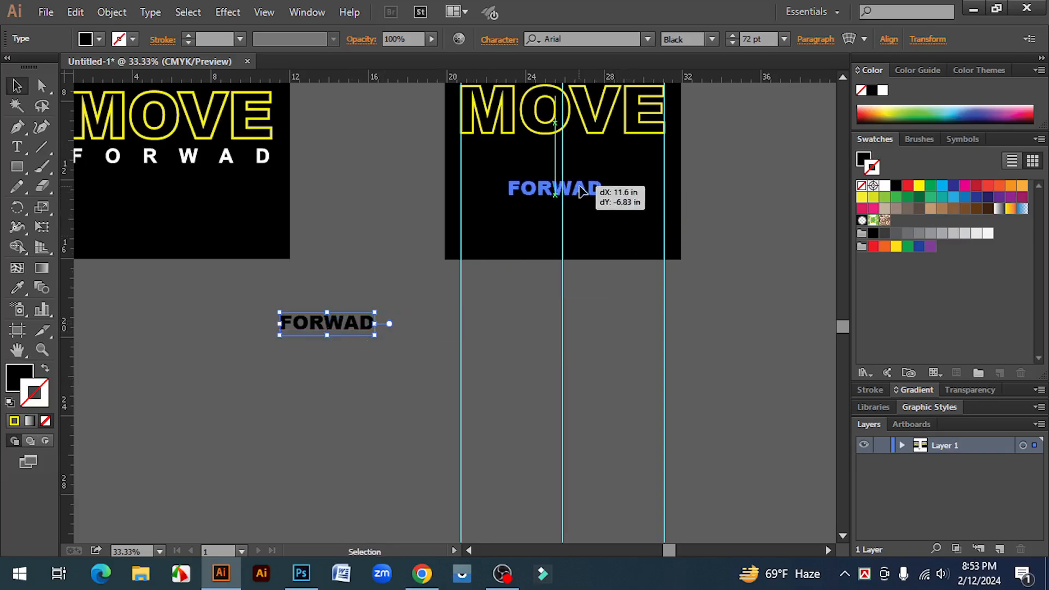
left_click(884, 186)
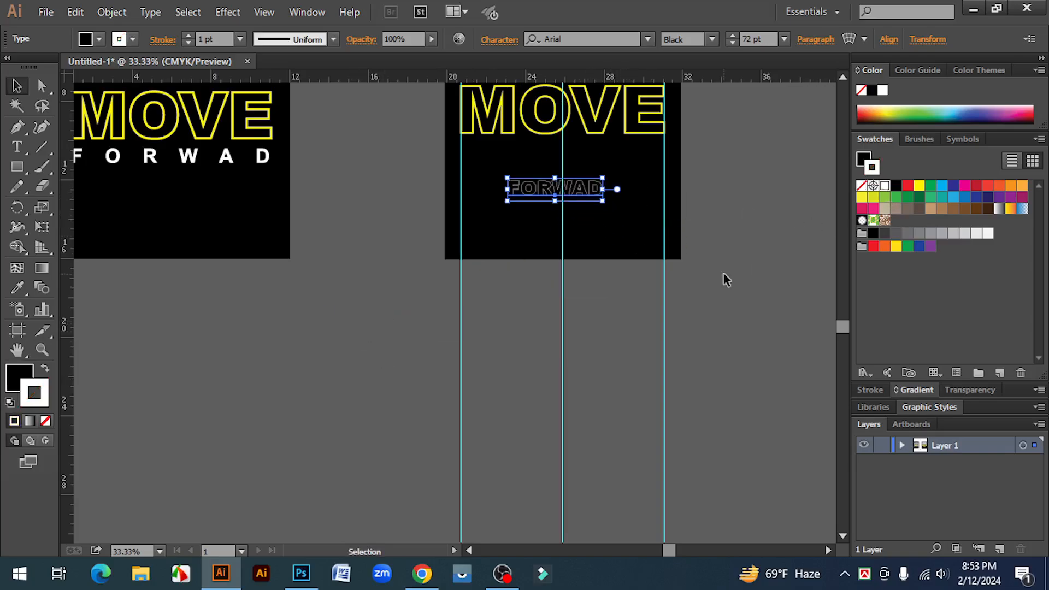
left_click(46, 369)
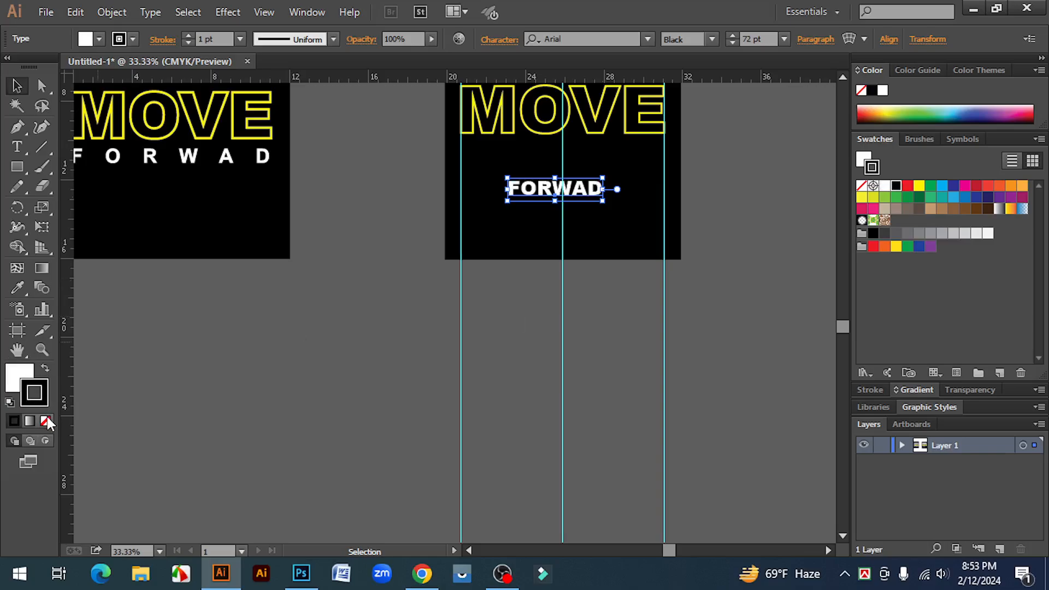
left_click(45, 420)
left_click(20, 383)
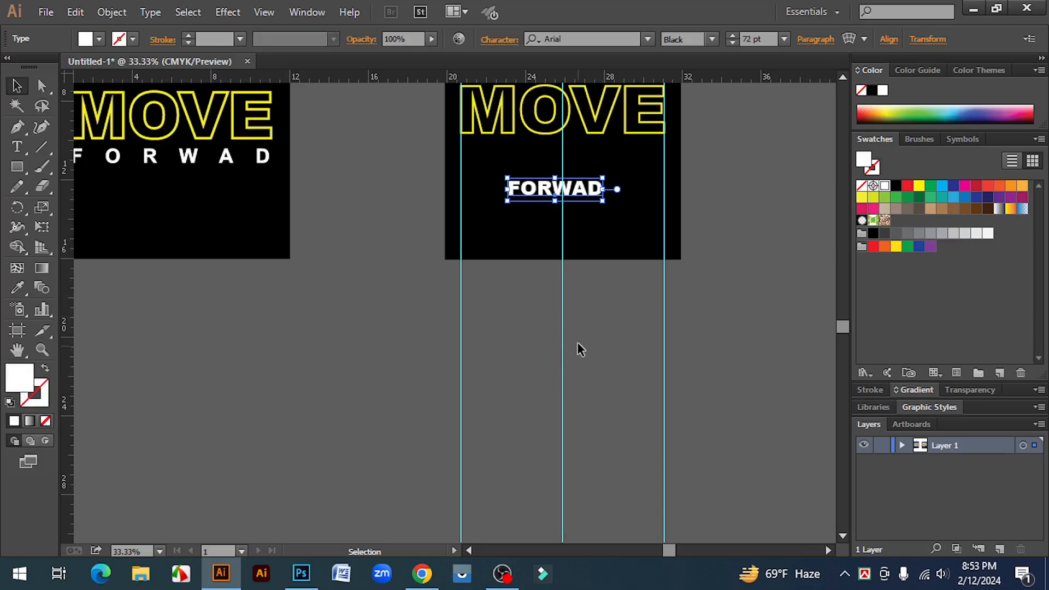
left_click(594, 298)
Center FORWAD on the middle guide and move it up close beneath MOVE.
key("ctrl+space")
left_click(548, 200, "ctrl")
left_click(501, 299)
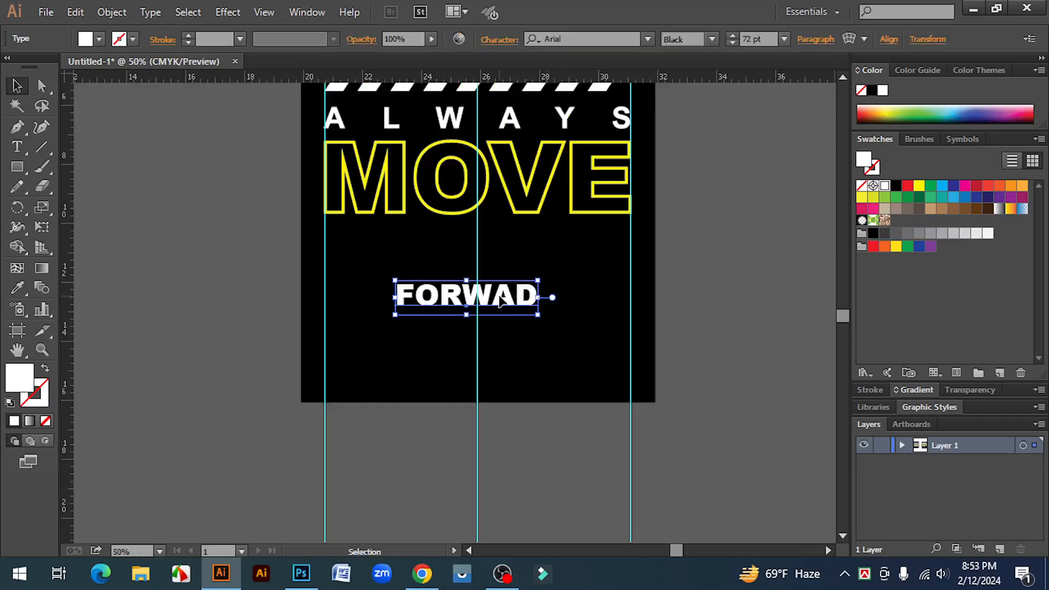
key("Right")
key("Right")
key("Right")
key("Right")
key("Right")
key("Right")
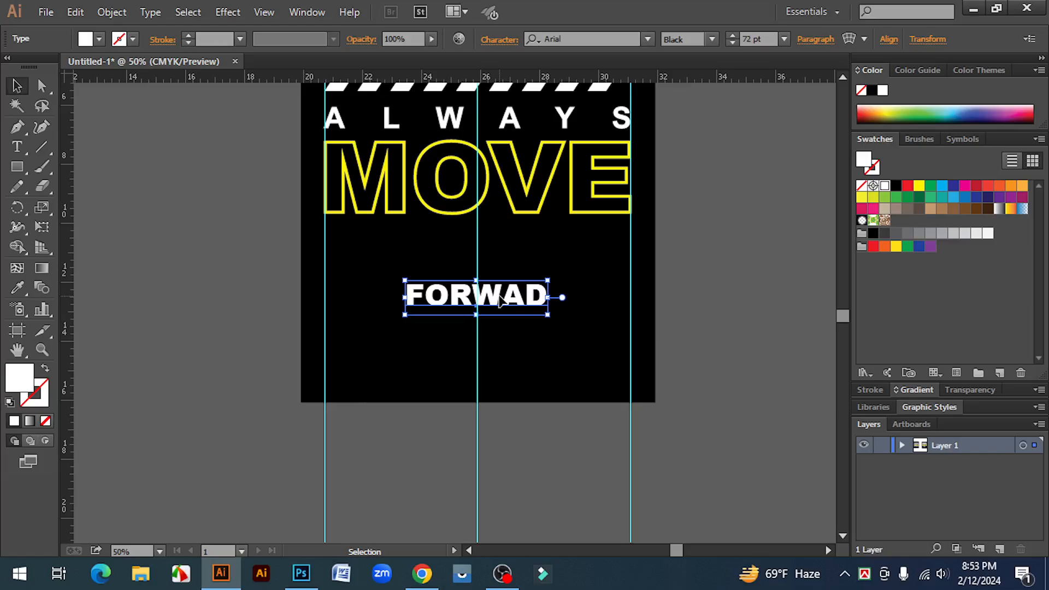
left_click_drag(499, 296, 498, 254)
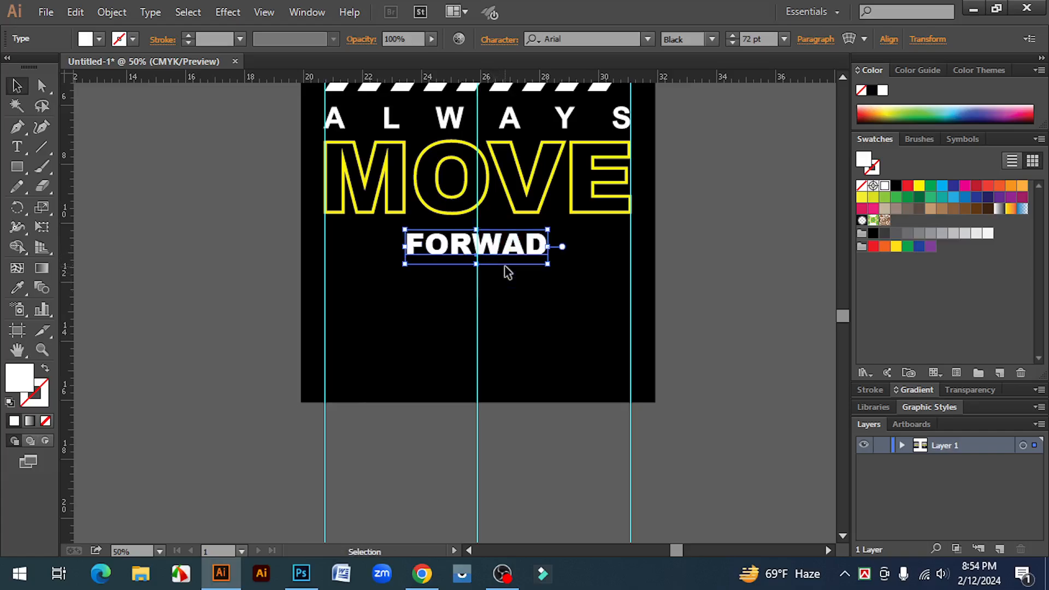
key("Right")
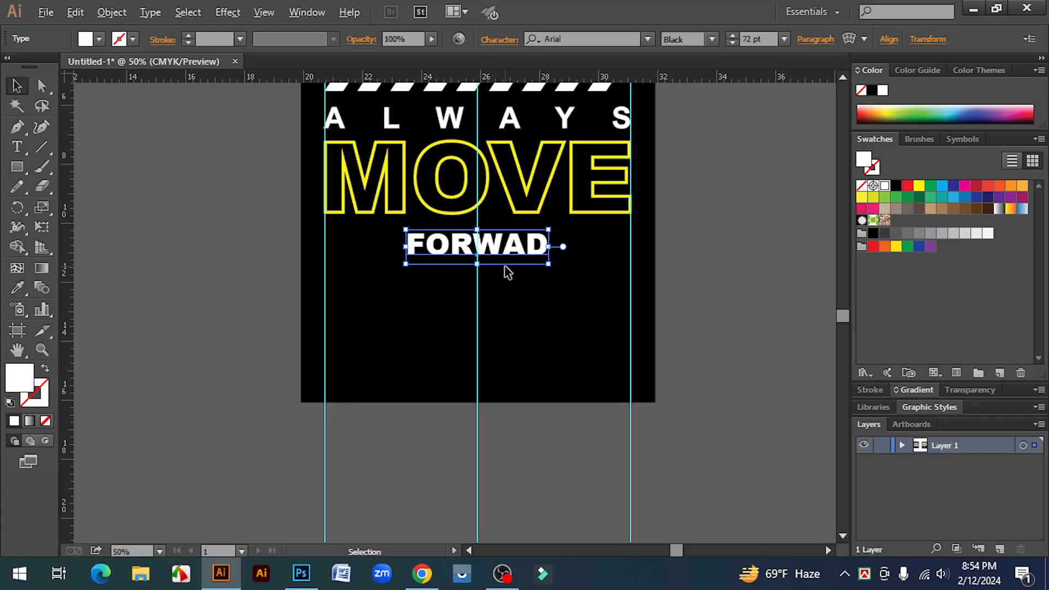
Widen the tracking of FORWAD until its outer letters reach the two side guides.
key("alt+Right")
key("alt+Right")
key("alt+Right")
key("alt+Right")
key("alt+Right")
key("alt+Right")
key("alt+Right")
key("alt+Right")
key("alt+Right")
key("alt+Right")
key("alt+Right")
key("alt+Right")
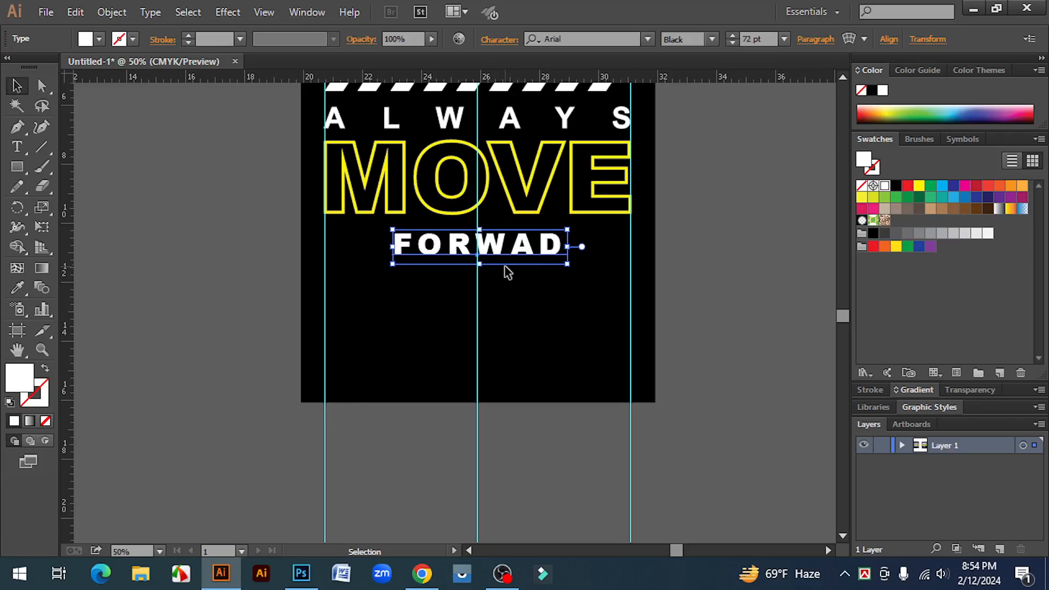
key("alt+Right")
key("alt+Right")
key("alt+Right")
key("alt+Right")
key("alt+Right")
key("alt+Right")
key("alt+Right")
key("alt+Right")
key("alt+Right")
key("alt+Right")
key("alt+Right")
key("alt+Right")
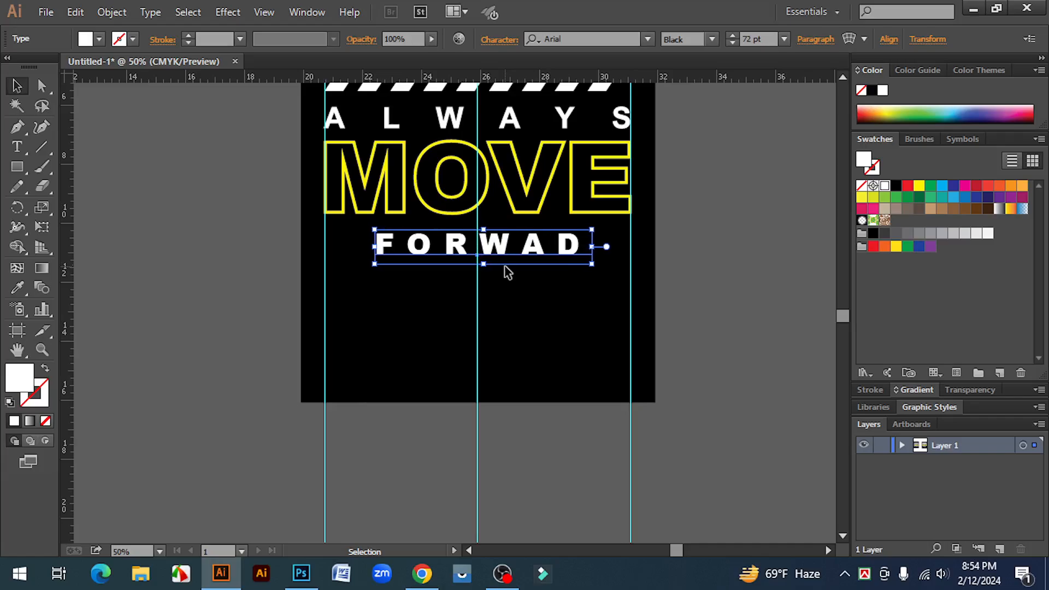
key("alt+Right")
key("alt+Right")
key("alt+Right")
key("alt+Right")
key("alt+Right")
key("alt+Right")
key("alt+Right")
key("alt+Right")
key("alt+Right")
key("alt+Right")
key("alt+Right")
key("alt+Right")
key("alt+Right")
key("alt+Right")
key("alt+Right")
key("alt+Right")
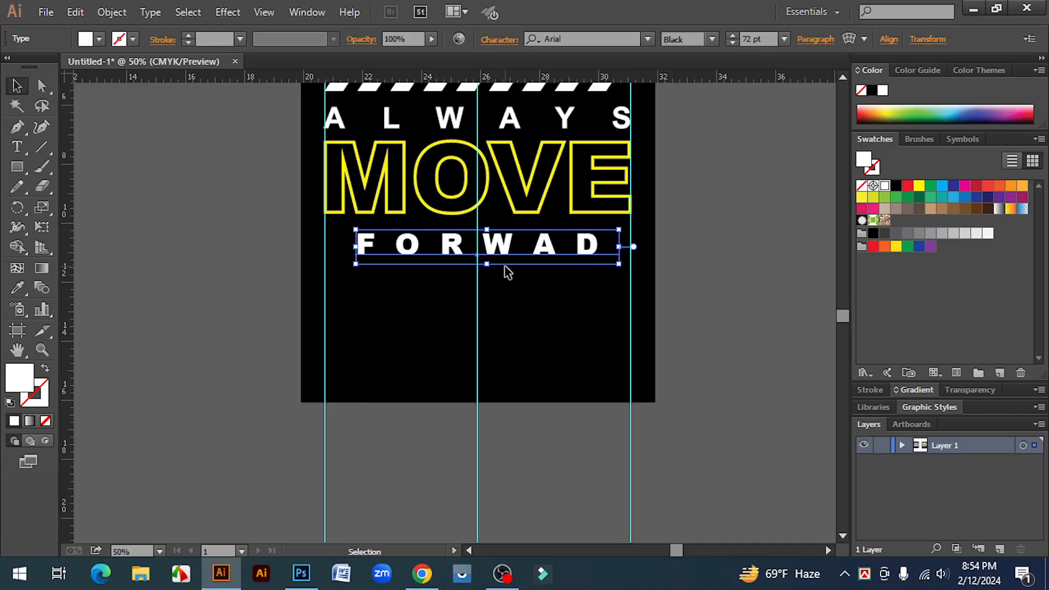
key("alt+Right")
key("alt+Right")
key("alt+Right")
key("alt+Right")
key("alt+Right")
key("alt+Right")
key("alt+Right")
key("alt+Right")
key("alt+Right")
key("alt+Right")
key("alt+Right")
key("alt+Right")
key("alt+Right")
key("alt+Right")
key("alt+Right")
key("alt+Right")
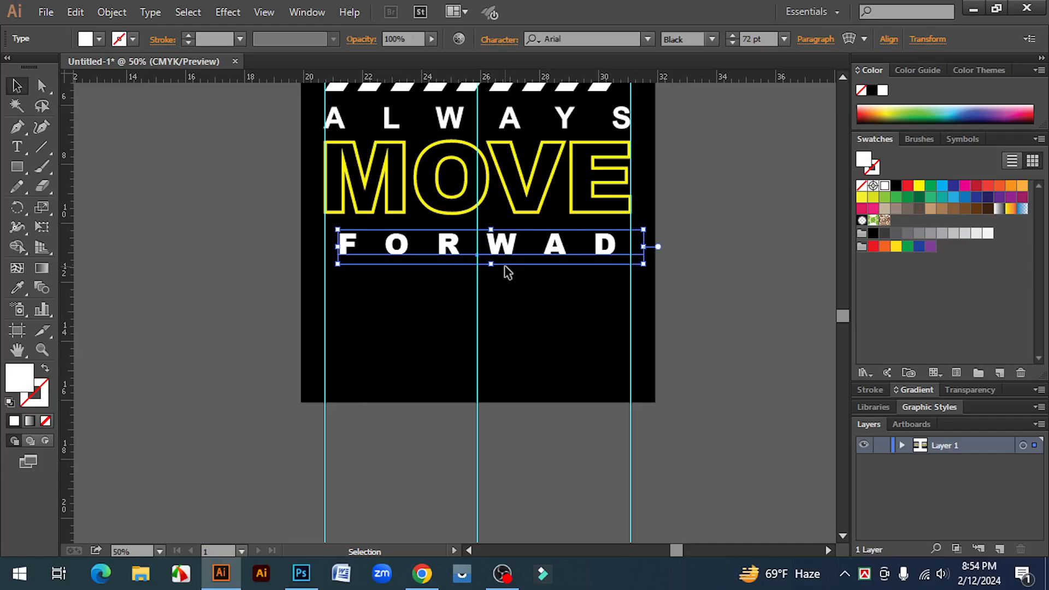
key("alt+Right")
key("alt+Right")
key("alt+Right")
key("alt+Right")
key("alt+Right")
key("alt+Right")
key("alt+Right")
key("alt+Right")
key("alt+Right")
key("alt+Right")
key("alt+Right")
key("alt+Right")
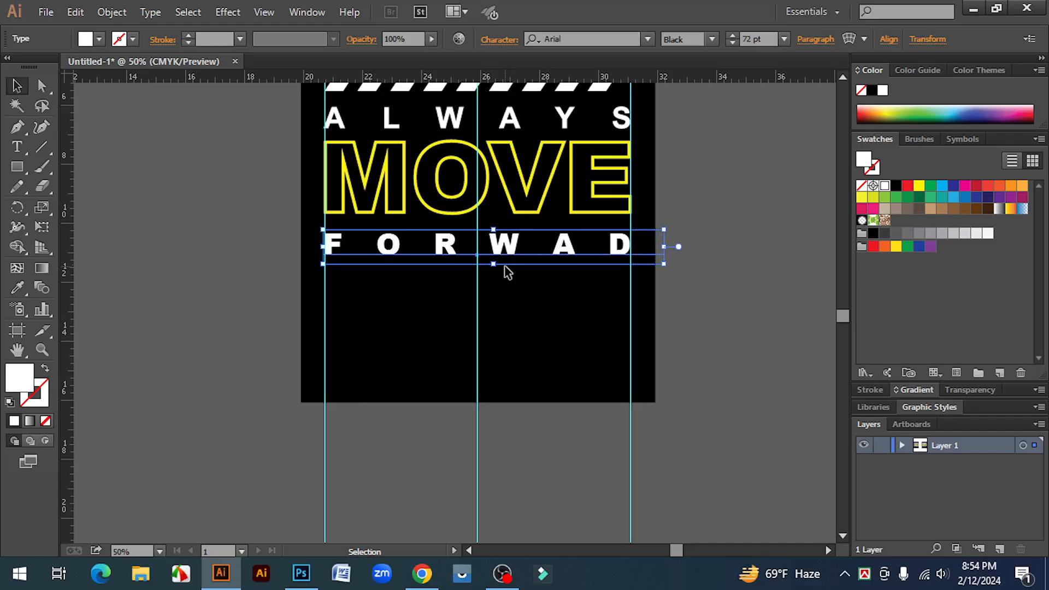
Nudge FORWAD up in small increments to tighten its gap below MOVE.
key("Up")
key("Up")
key("Up")
key("Up")
key("Up")
key("Up")
key("Up")
key("Up")
key("Up")
key("Up")
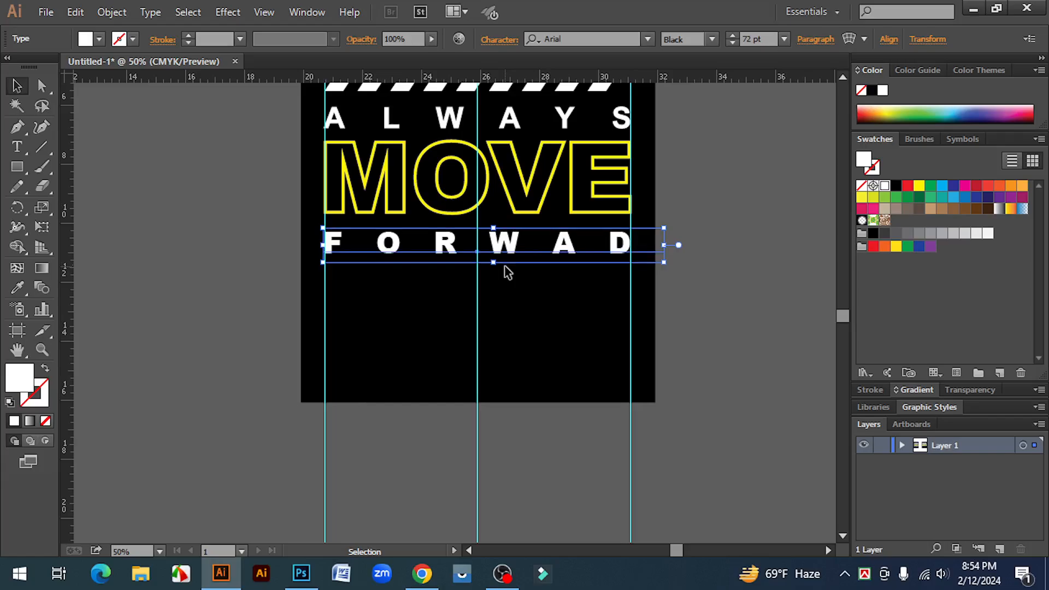
key("Up")
key("Up")
key("Up")
key("Down")
key("Down")
key("Down")
key("Down")
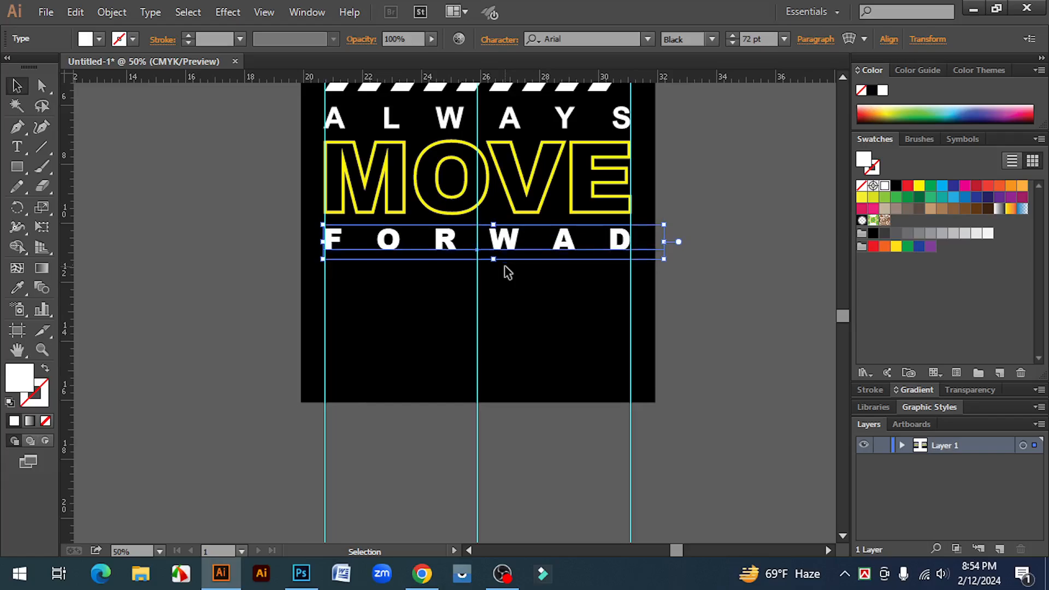
Convert the FORWAD text to outlines and deselect it.
right_click(511, 252)
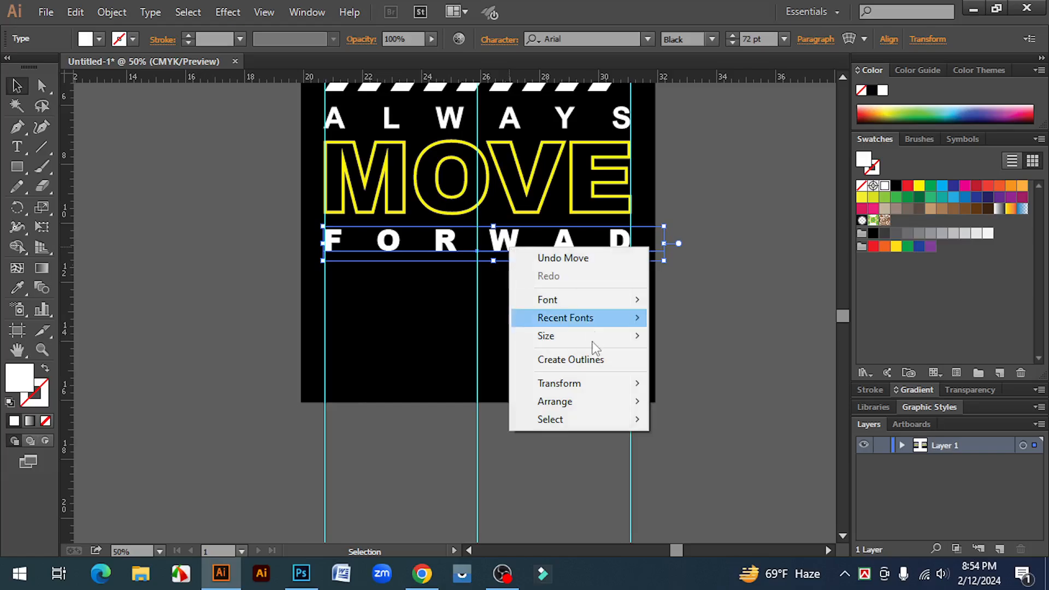
left_click(595, 358)
left_click(749, 369)
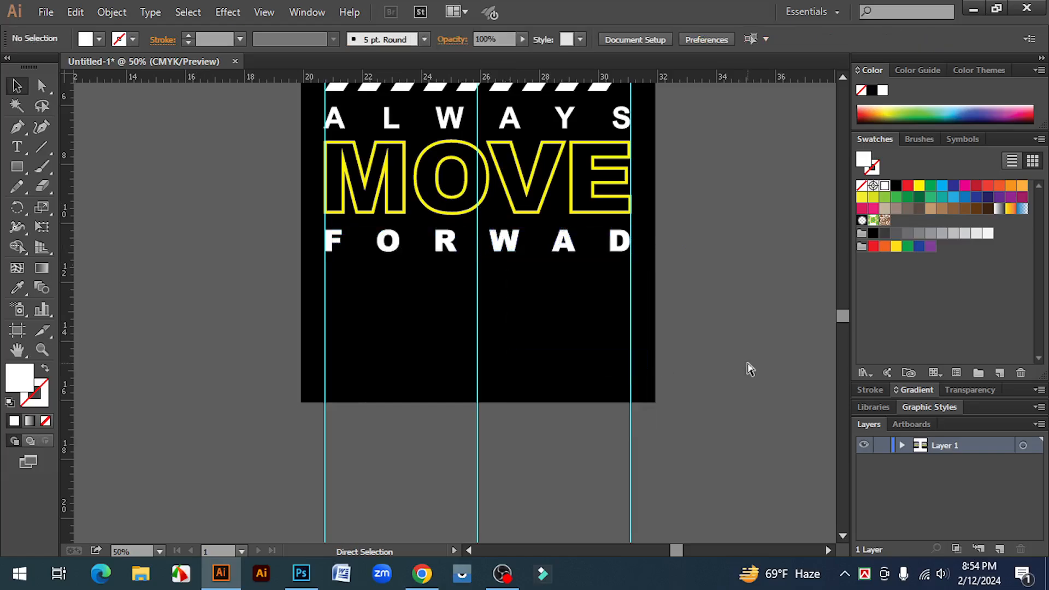
Select the three vertical guides crossing the new black rectangle and delete them.
key("ctrl+minus")
left_click_drag(417, 405, 622, 429)
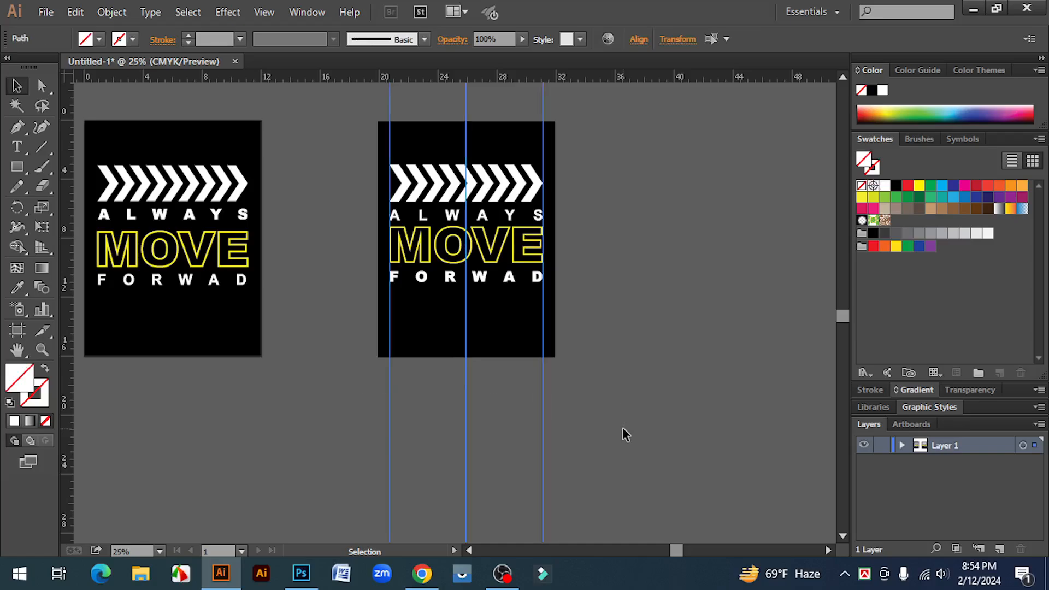
key("Delete")
Select the chevron row on the new black rectangle and nudge it up slightly, widening its gap above ALWAYS.
scroll(622, 426, "up", 1)
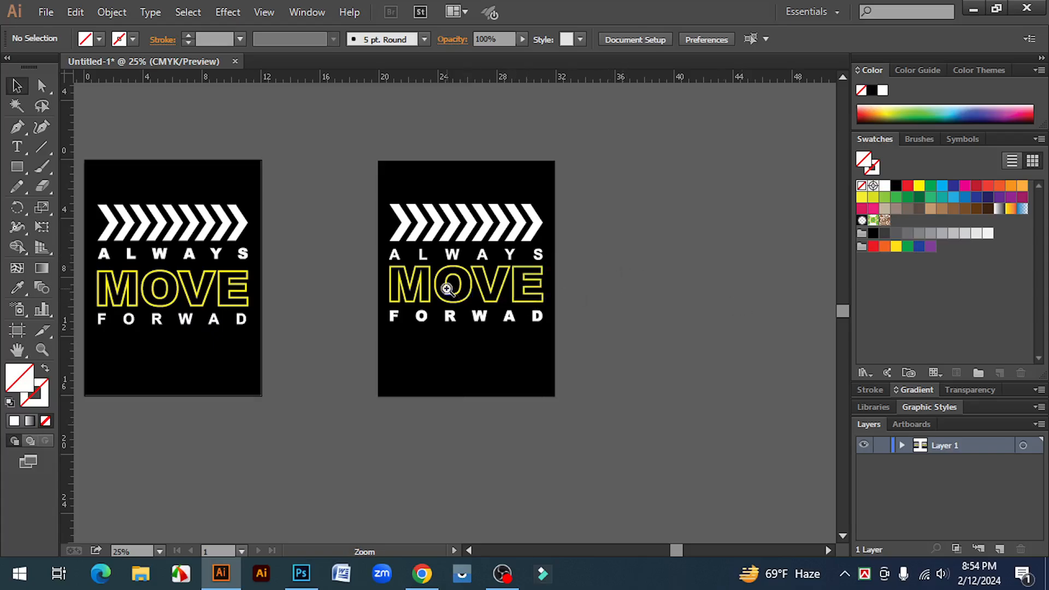
key("ctrl+plus")
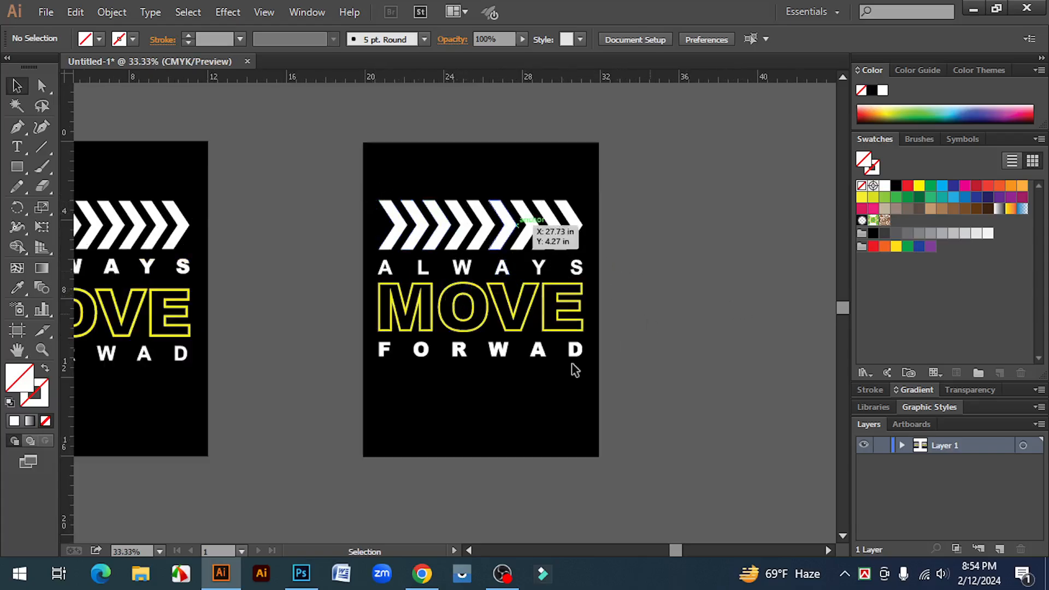
scroll(542, 393, "down", 1)
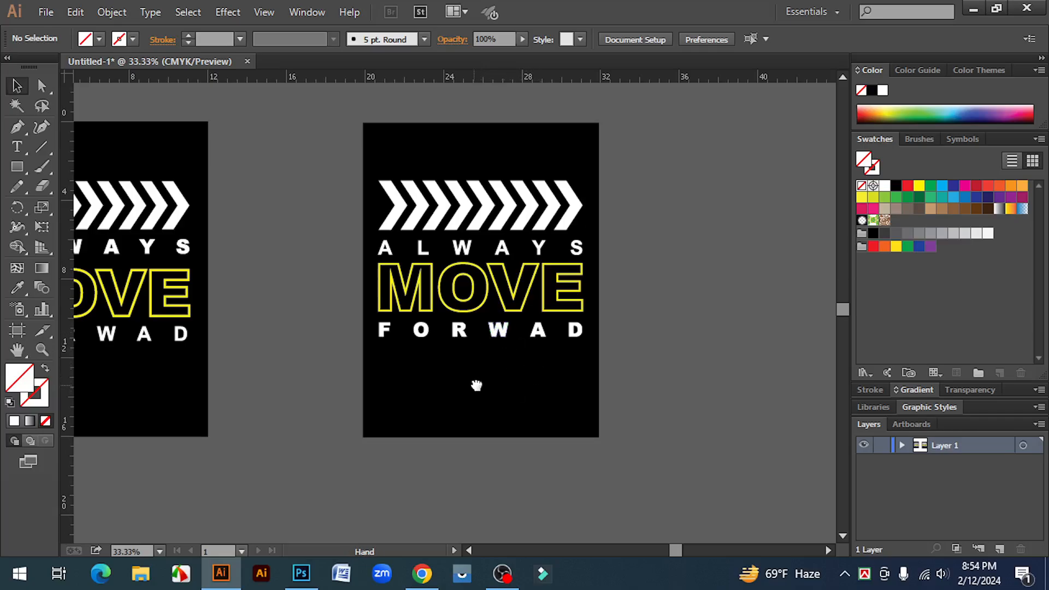
left_click_drag(475, 382, 536, 373)
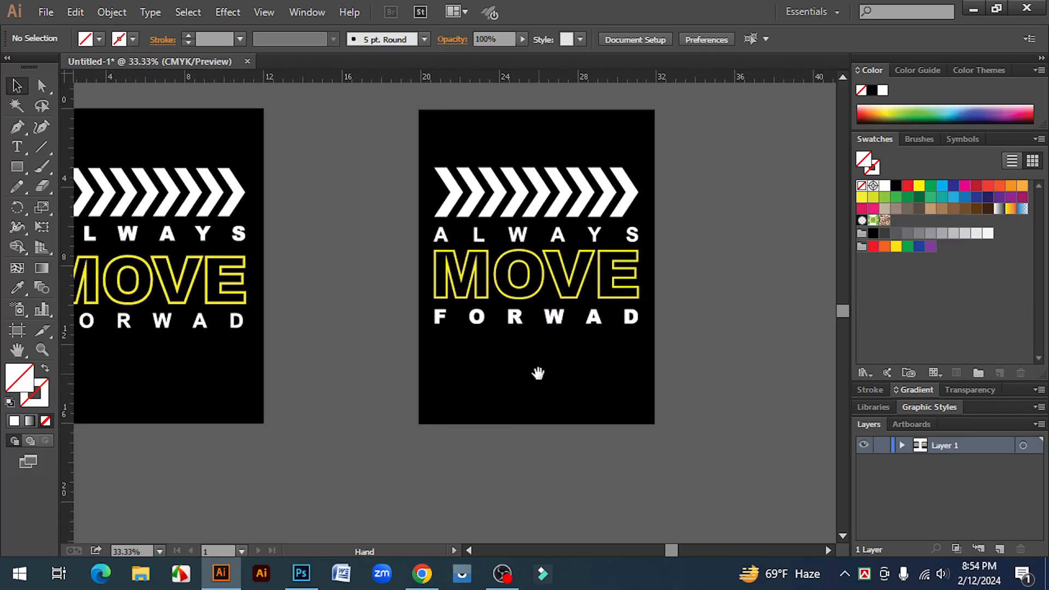
left_click_drag(417, 163, 643, 203)
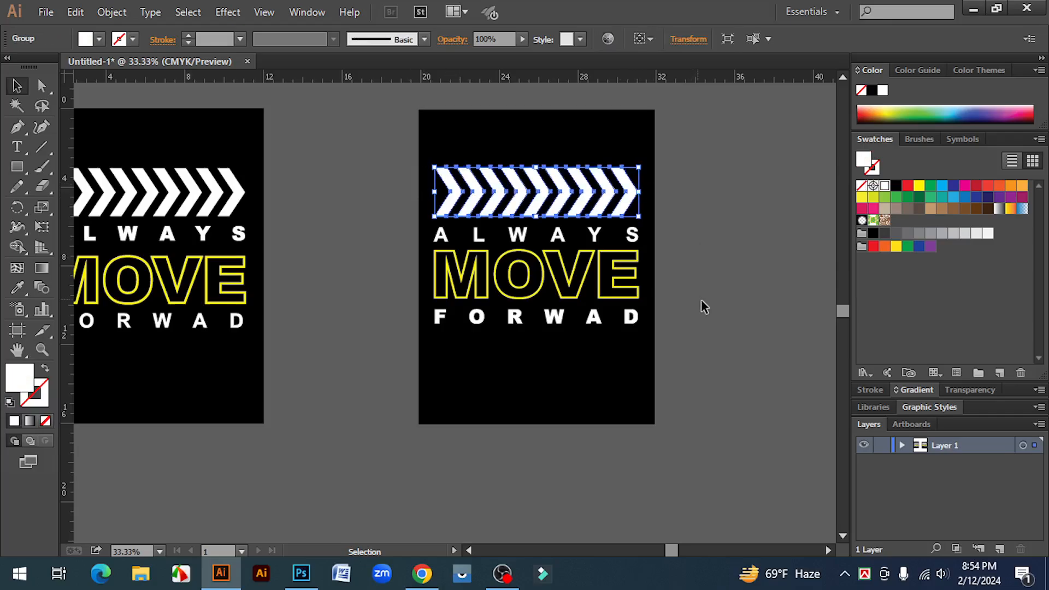
Select MOVE and FORWAD together and nudge them down to widen the gap below ALWAYS.
left_click_drag(705, 359, 636, 357)
key("Down")
key("Down")
key("Down")
key("Down")
key("Down")
key("Down")
key("Down")
key("Down")
key("Down")
key("Down")
key("Down")
key("Down")
key("Down")
key("Down")
key("Down")
key("Down")
key("Down")
key("Down")
key("Down")
key("Down")
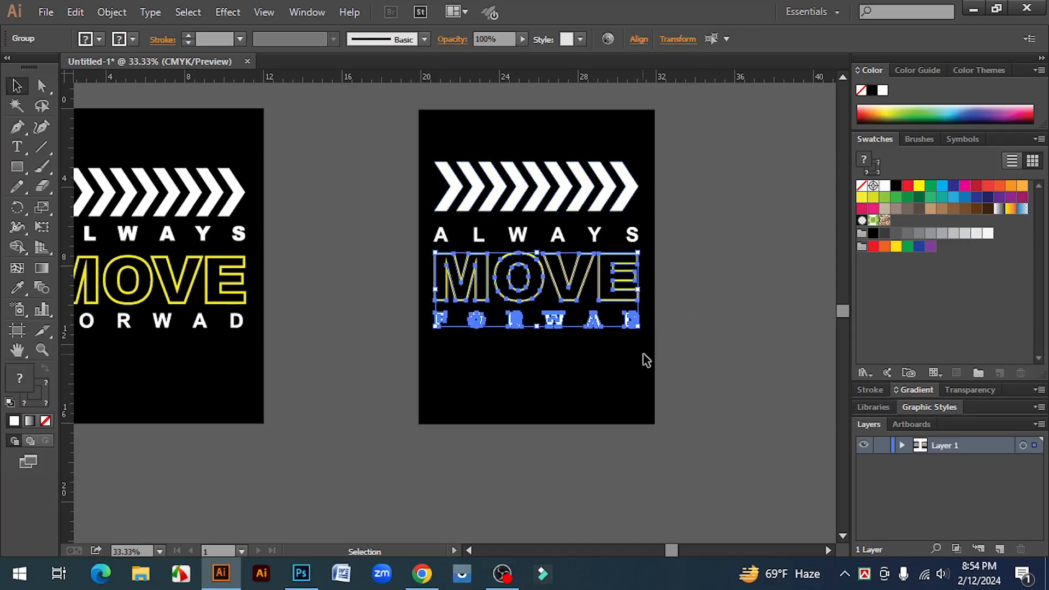
Select only FORWAD and nudge it further down to widen the gap below MOVE, leaving it deselected.
left_click(688, 328)
left_click_drag(691, 362, 430, 326)
key("Down")
key("Down")
key("Down")
key("Down")
key("Down")
key("Down")
key("Down")
key("Down")
key("Down")
key("Down")
key("Down")
key("Down")
key("Down")
key("Down")
key("Down")
key("Down")
key("Down")
key("Down")
key("Down")
key("Down")
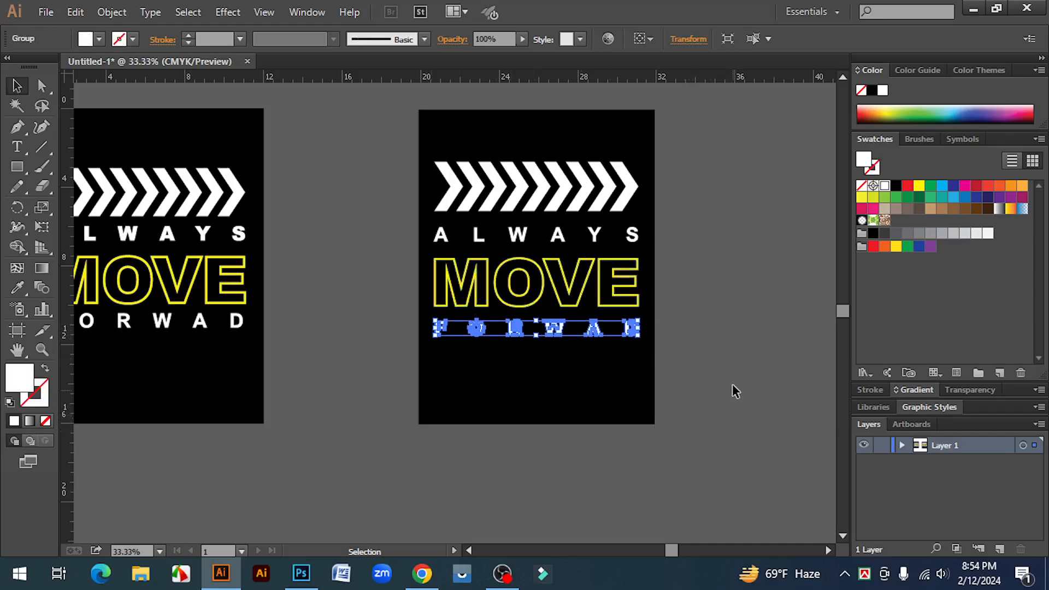
key("Down")
key("Down")
key("Down")
key("Down")
key("Down")
key("Down")
key("Down")
key("Down")
key("Down")
key("Down")
key("Down")
key("Down")
left_click(731, 365)
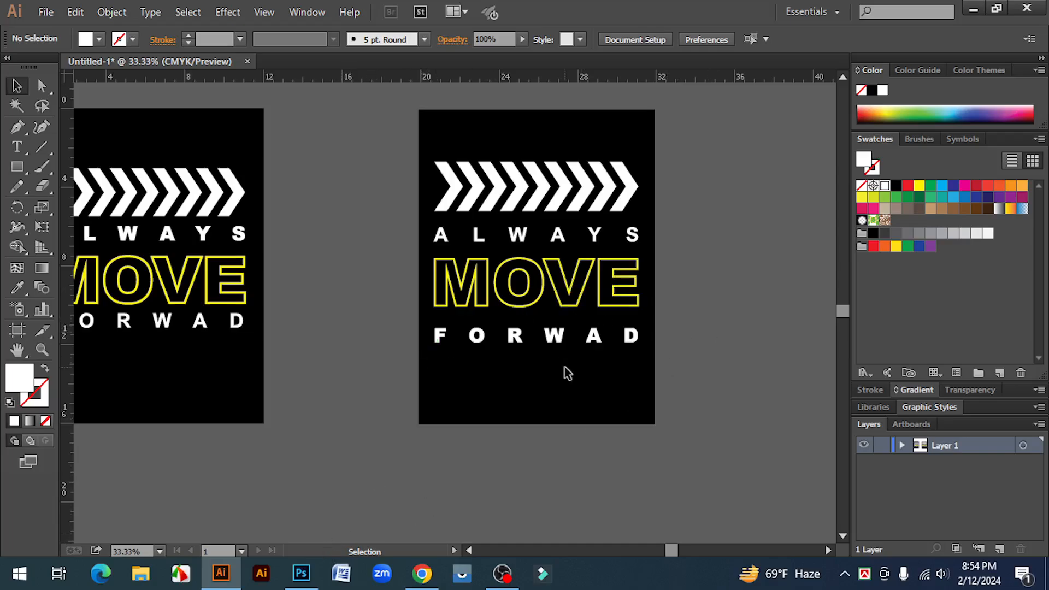
Switch to Photoshop and close the open T-shirt mockup and its smart object document without saving changes.
left_click(301, 573)
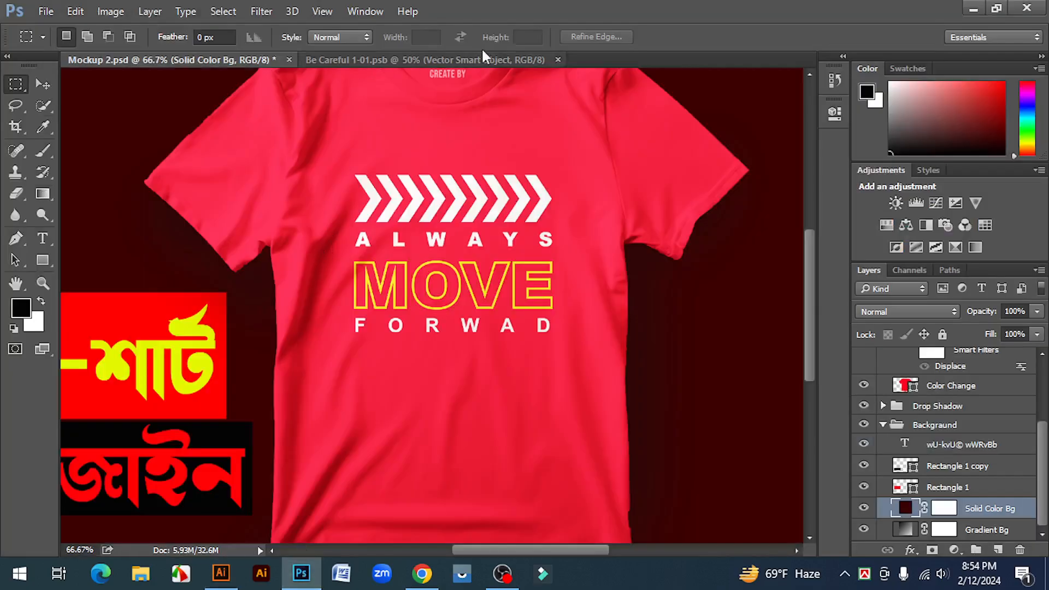
left_click(290, 60)
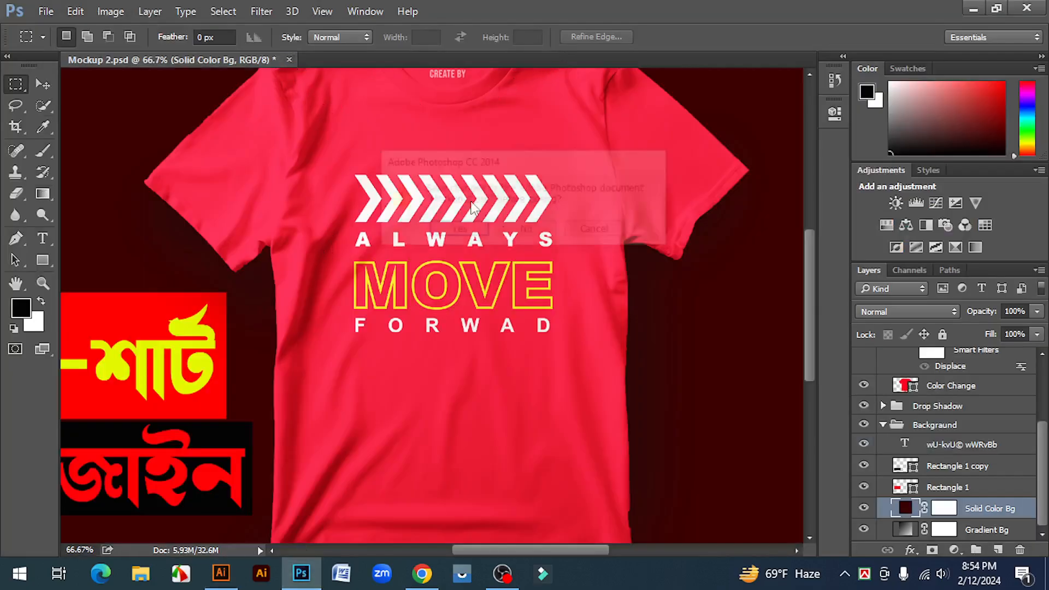
left_click(530, 232)
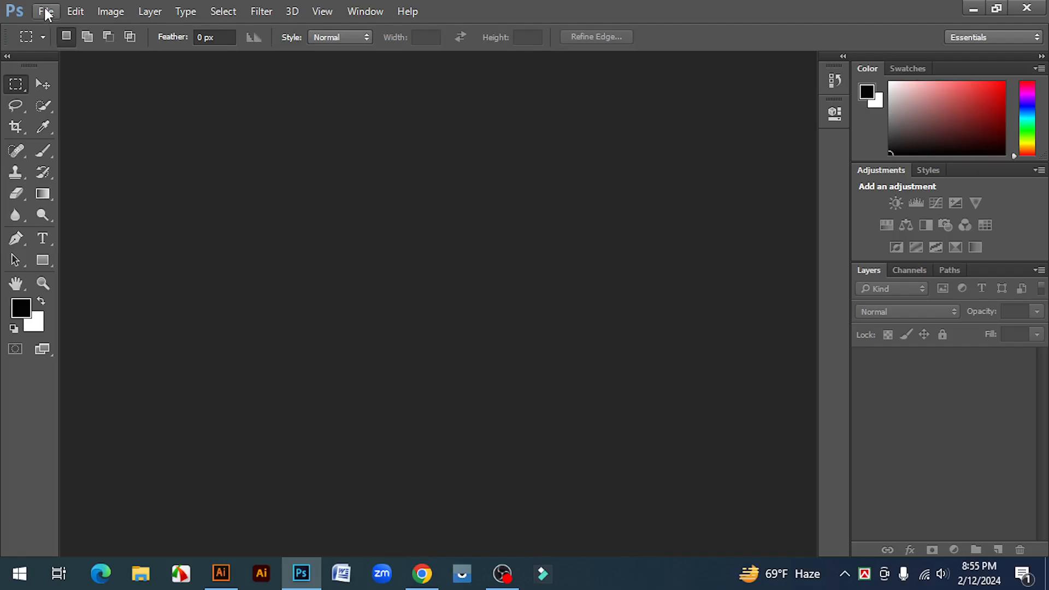
Open the Mockup 2 file from the T-shirt mockup folder.
left_click(45, 12)
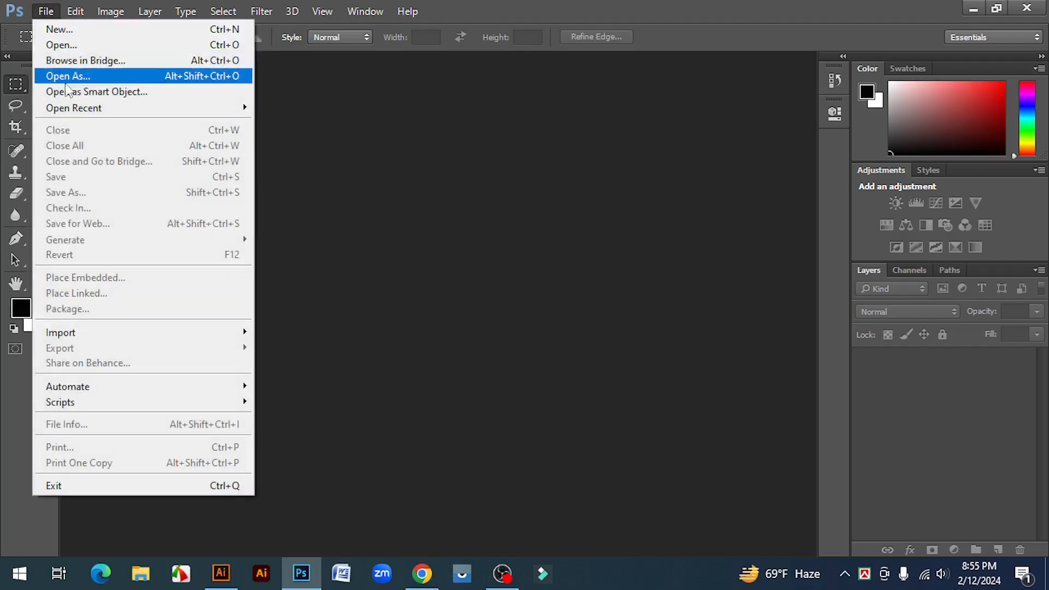
left_click(61, 45)
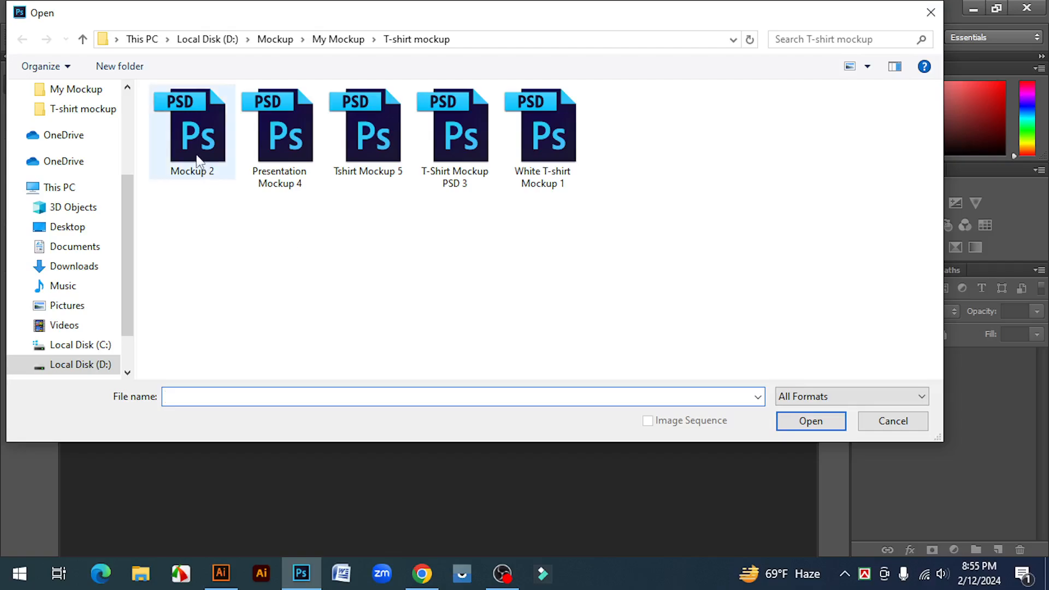
left_click(196, 158)
left_click(800, 422)
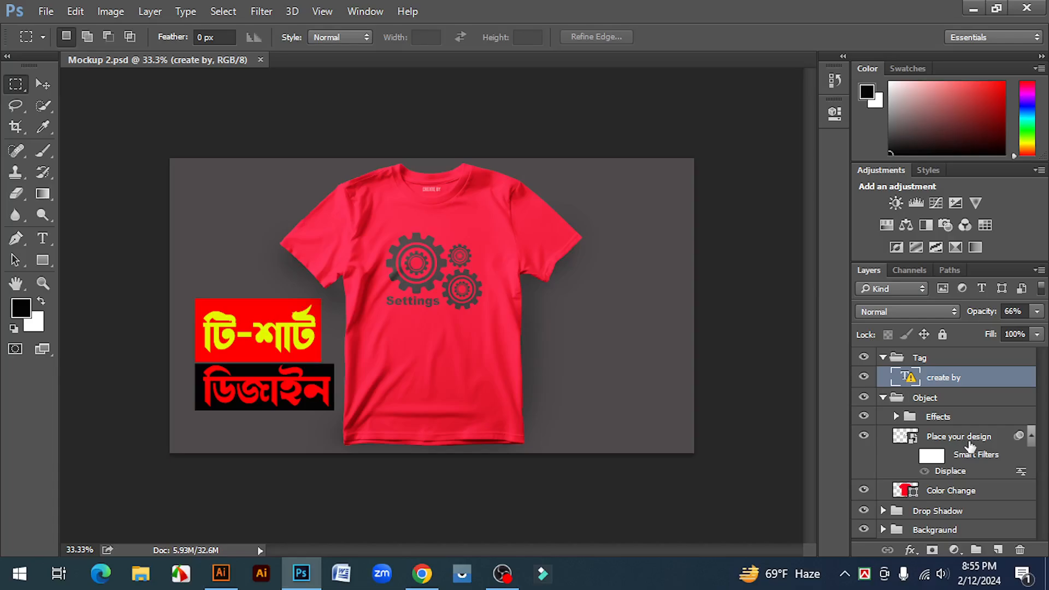
Open the contents of the Place your design smart object and bring in the whole chevron and text design from Illustrator.
double_click(900, 437)
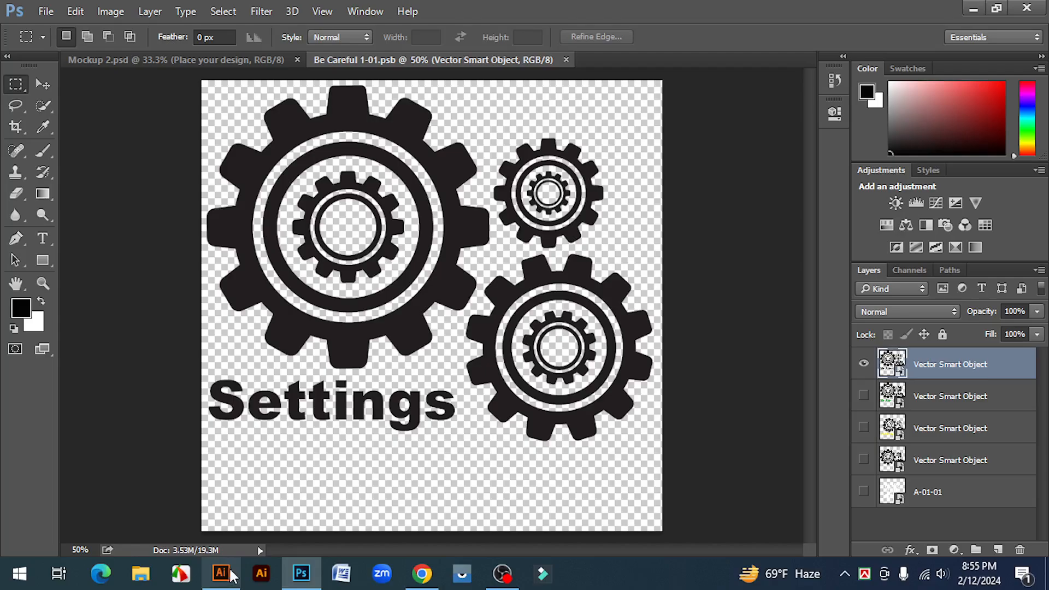
left_click(221, 573)
left_click_drag(424, 135, 639, 356)
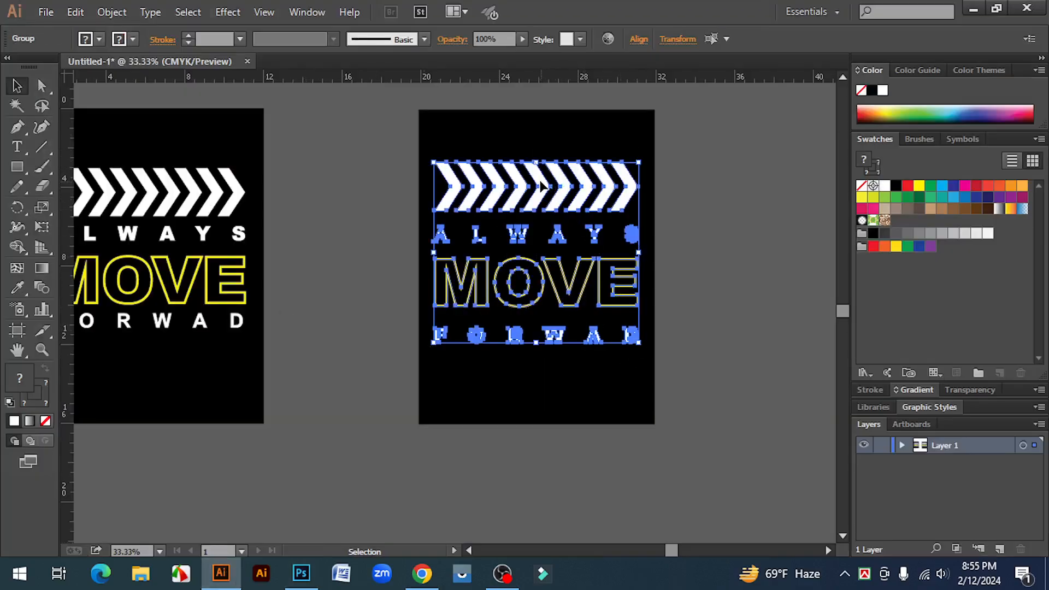
left_click_drag(541, 185, 426, 298)
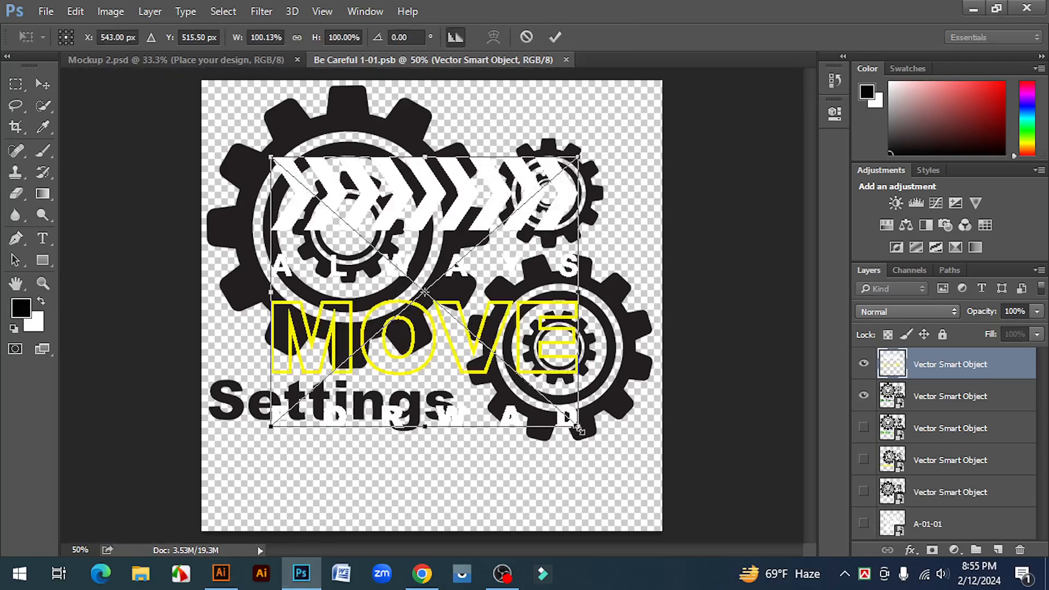
Scale the placed design to about 148% and shift it right so it spans the canvas width, then commit the placement.
left_click_drag(578, 429, 647, 486)
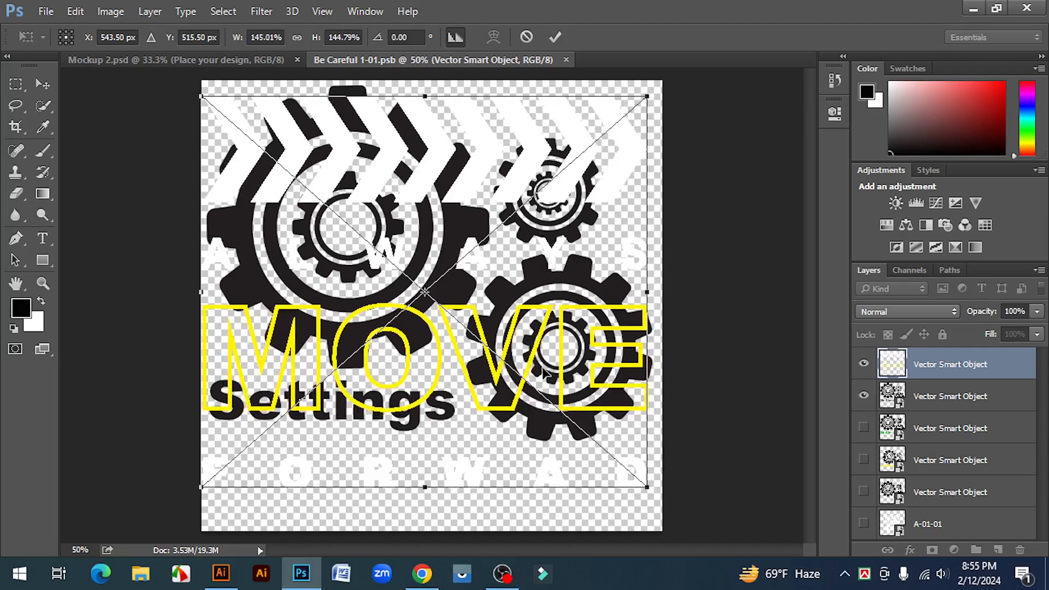
key("Right")
key("Right")
key("Right")
key("Right")
key("Right")
key("Right")
key("Right")
key("Right")
key("Right")
key("Right")
key("Right")
key("Right")
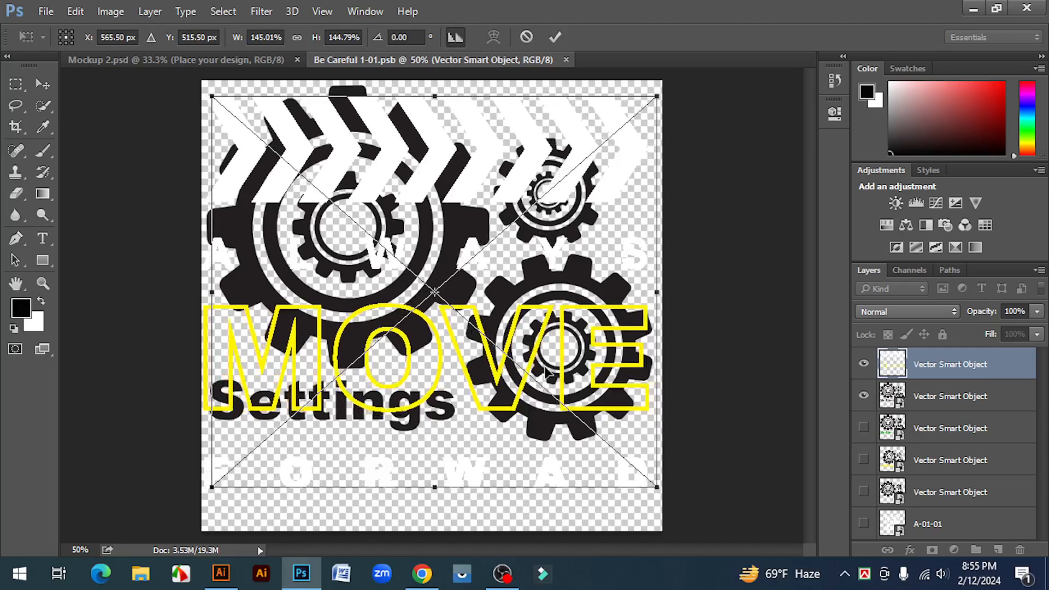
key("Left")
key("Left")
key("Left")
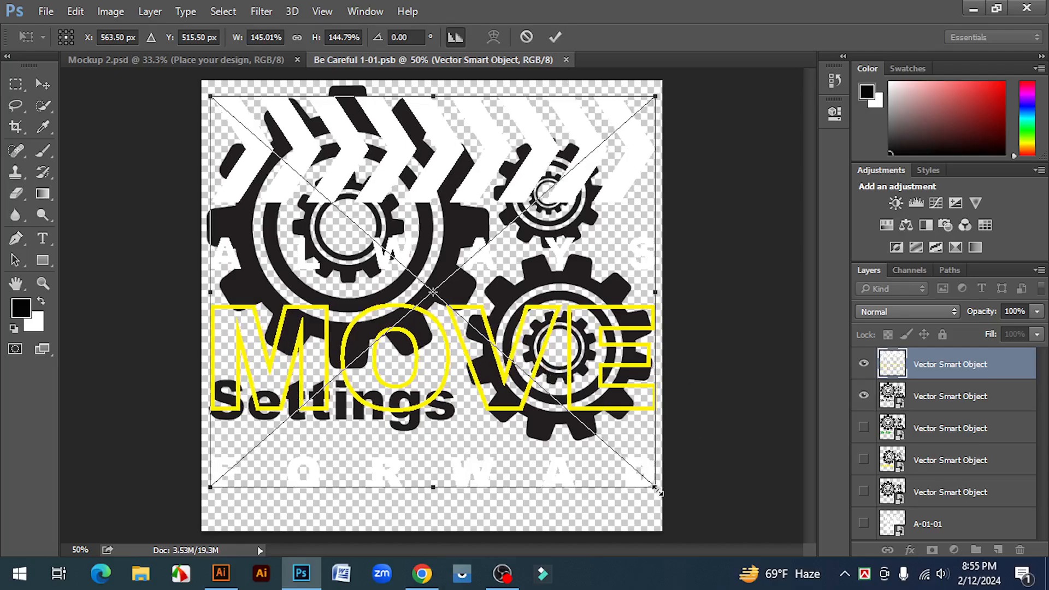
left_click_drag(657, 492, 661, 490)
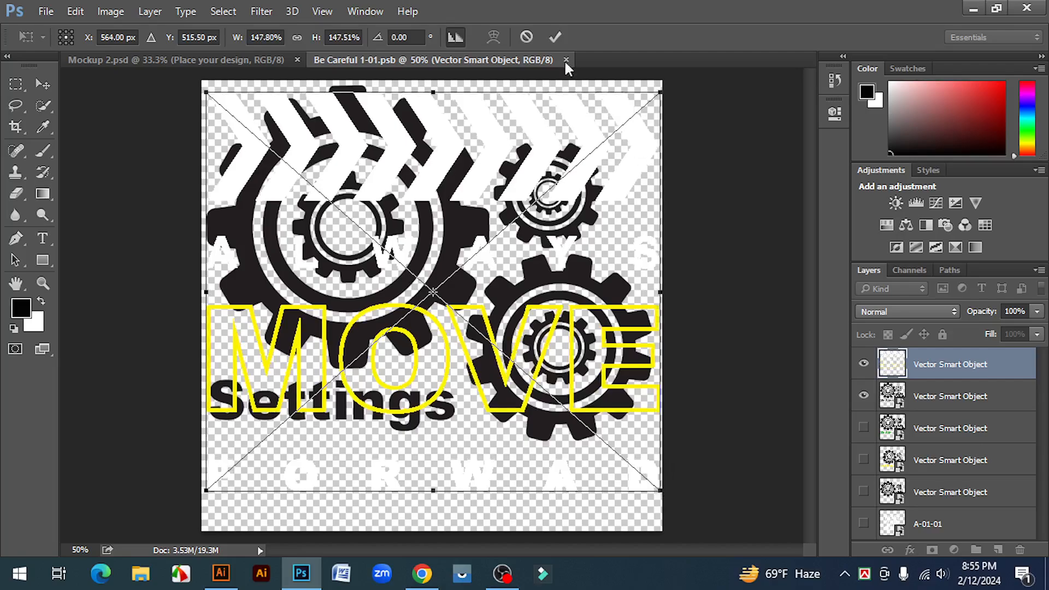
left_click(555, 38)
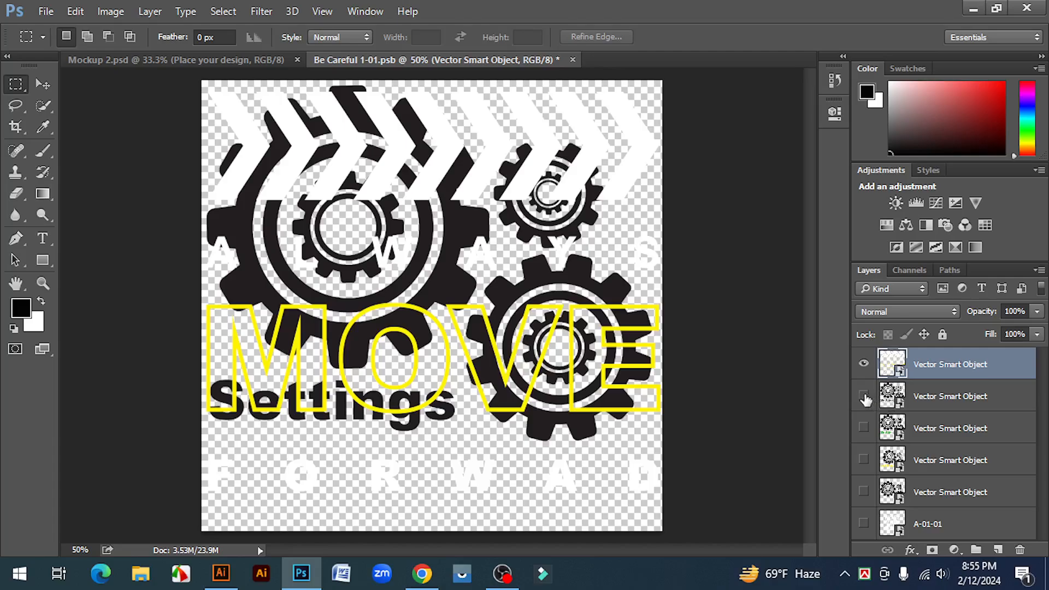
Hide the Settings gears layer beneath the new design, save the smart object and return to the Mockup 2 document.
left_click(863, 396)
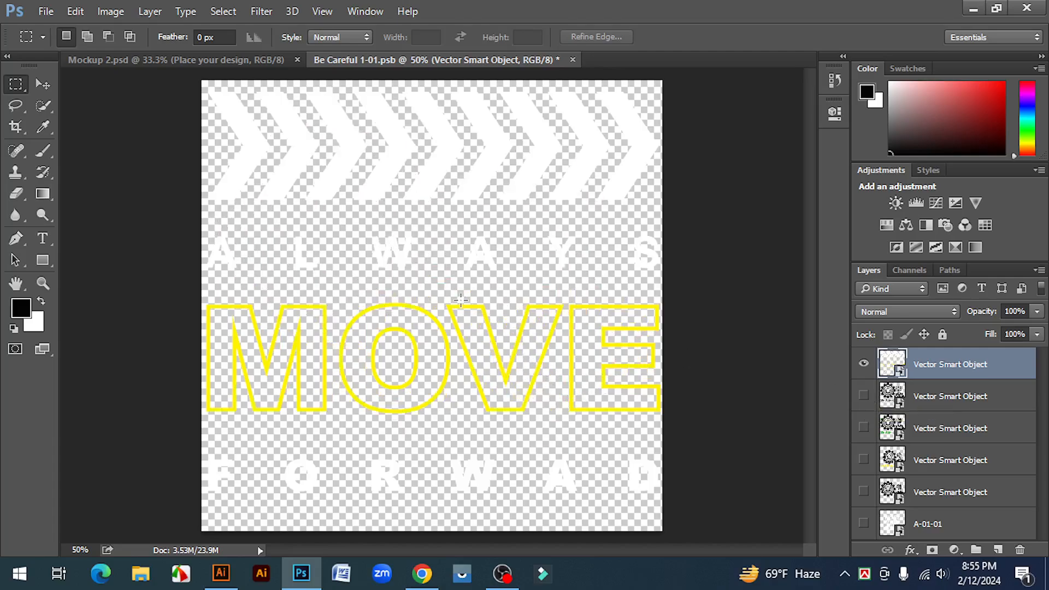
key("ctrl+s")
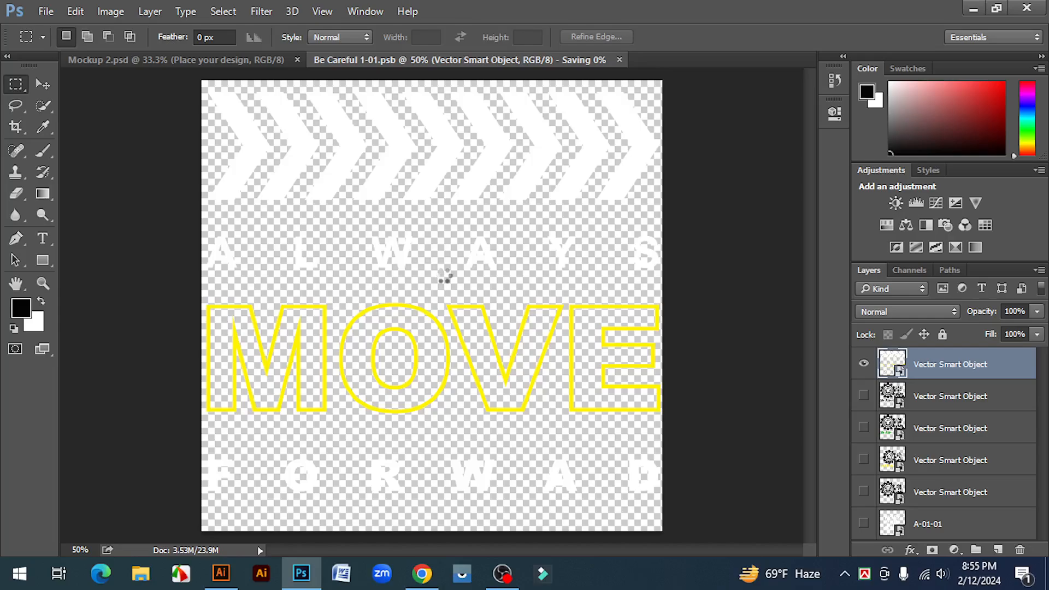
left_click(601, 196)
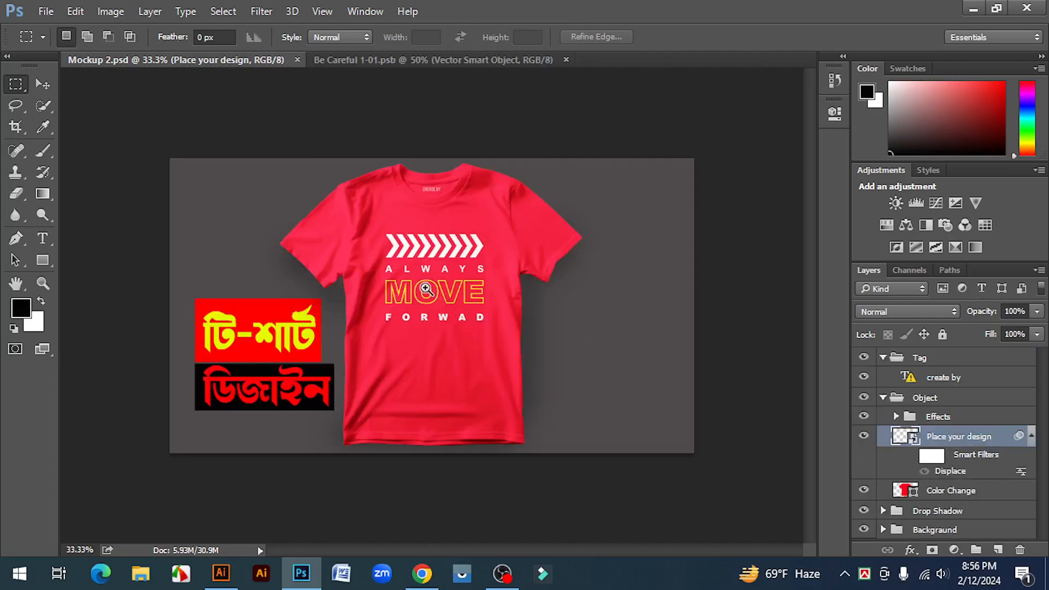
Examine the placed design on the red T-shirt mockup up close and as a whole.
left_click(424, 286, "ctrl")
left_click(423, 284, "ctrl")
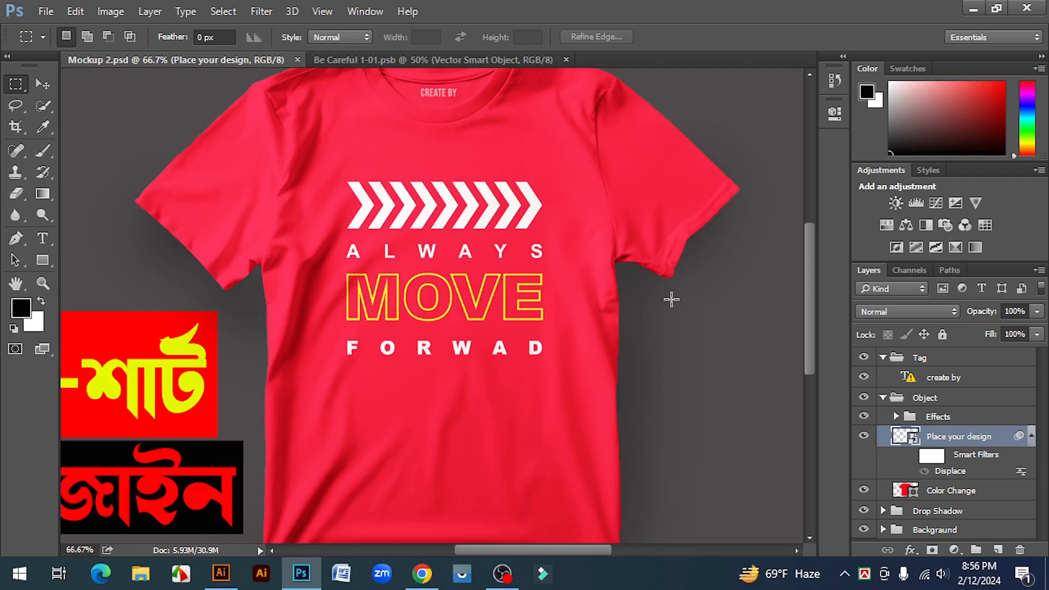
key("ctrl+minus")
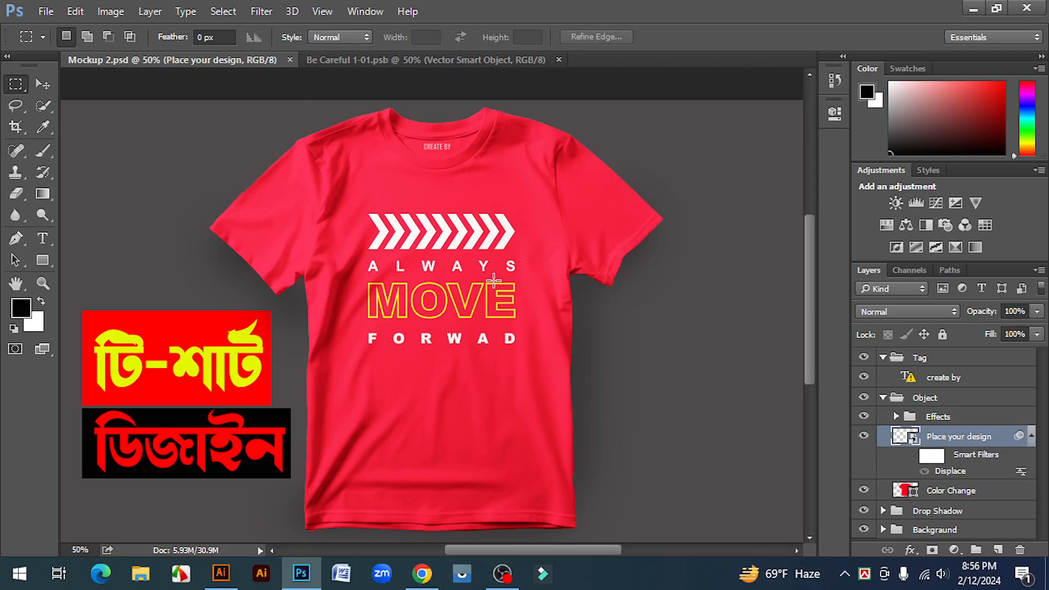
scroll(439, 288, "up", 1)
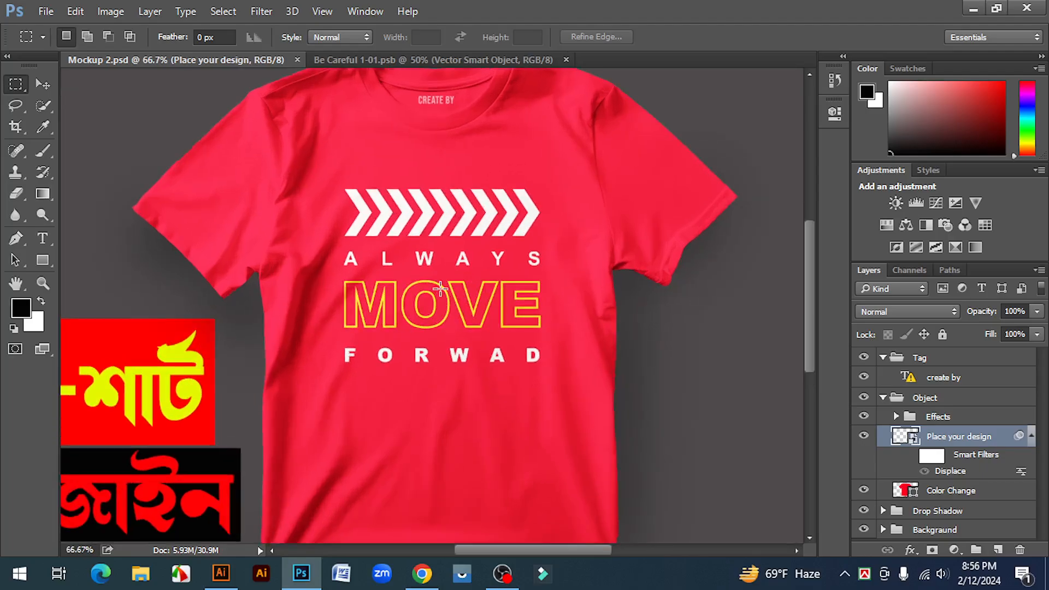
scroll(440, 288, "up", 1)
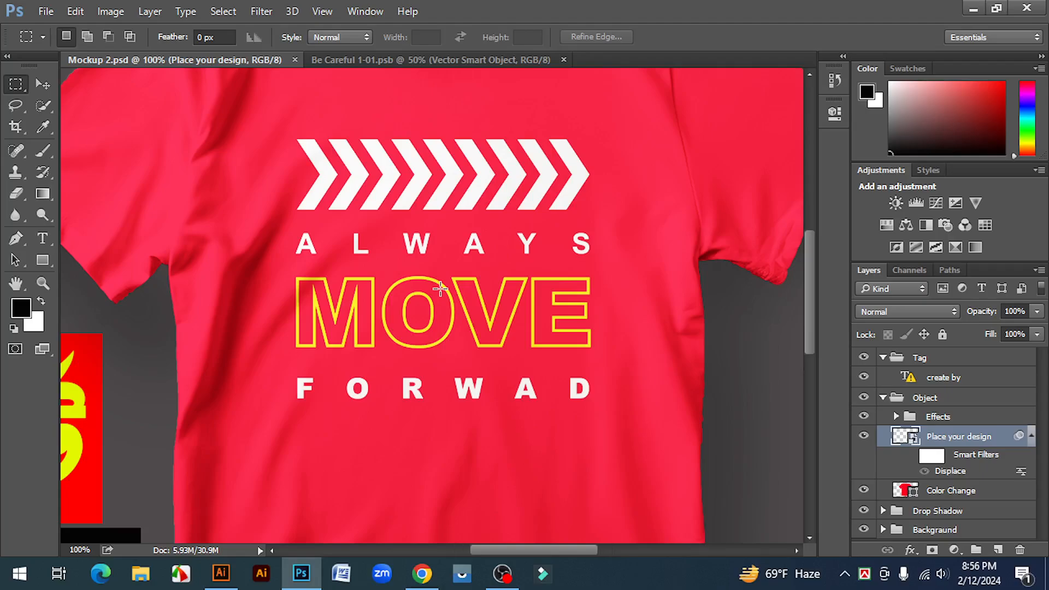
scroll(439, 288, "down", 1)
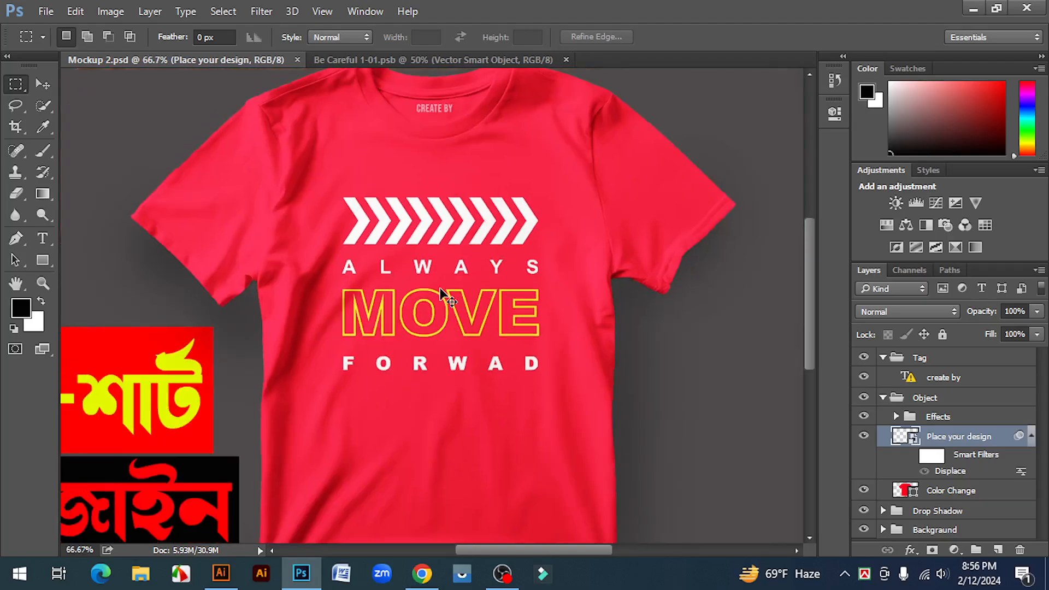
scroll(440, 288, "down", 1)
scroll(546, 312, "down", 2)
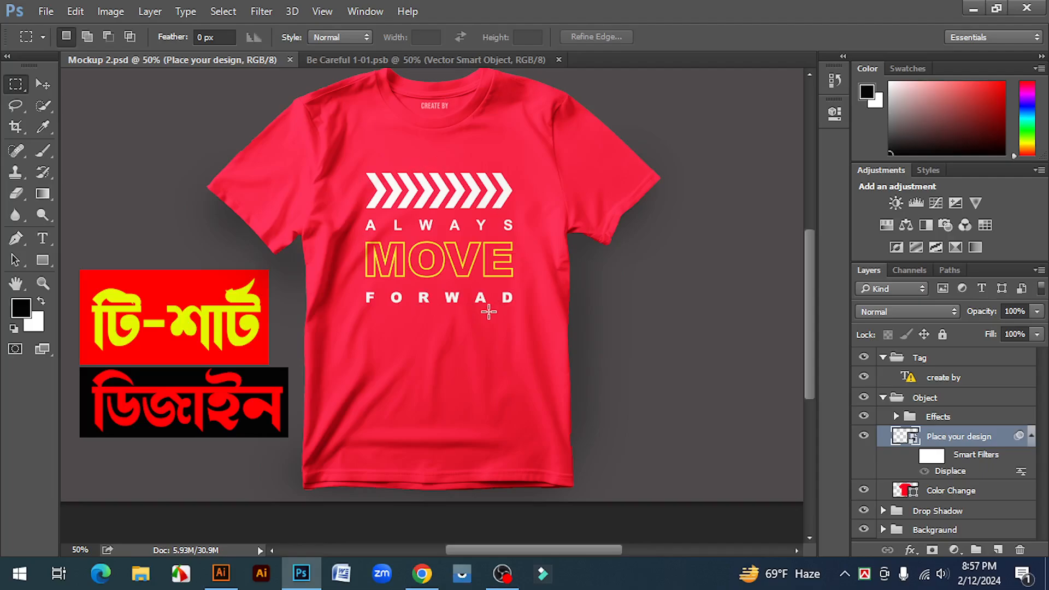
scroll(437, 342, "up", 2)
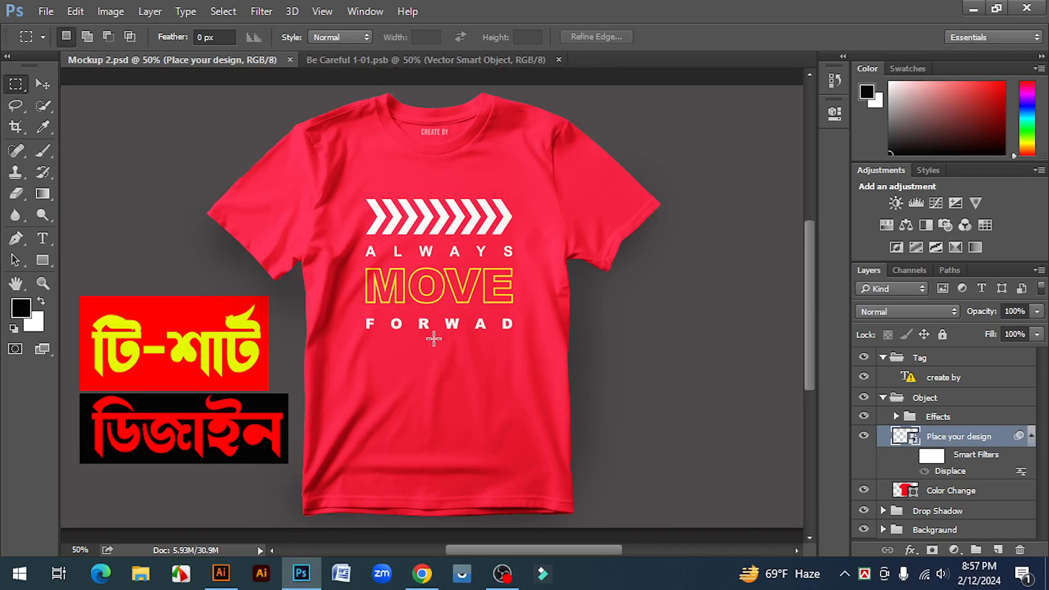